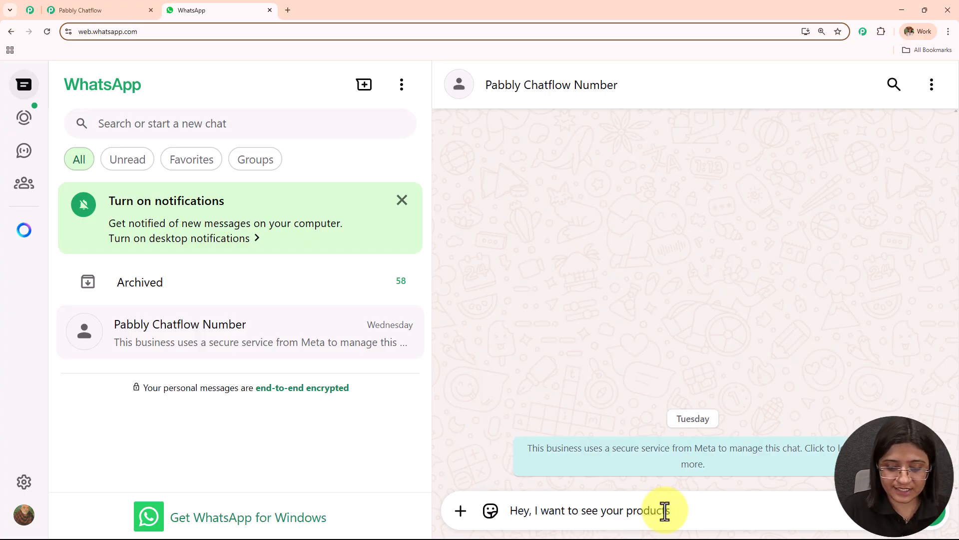
# Send "Hey, I want to see your products" to the chatbot and select Smartphone through View Products and Electronics
pyautogui.press('Return')
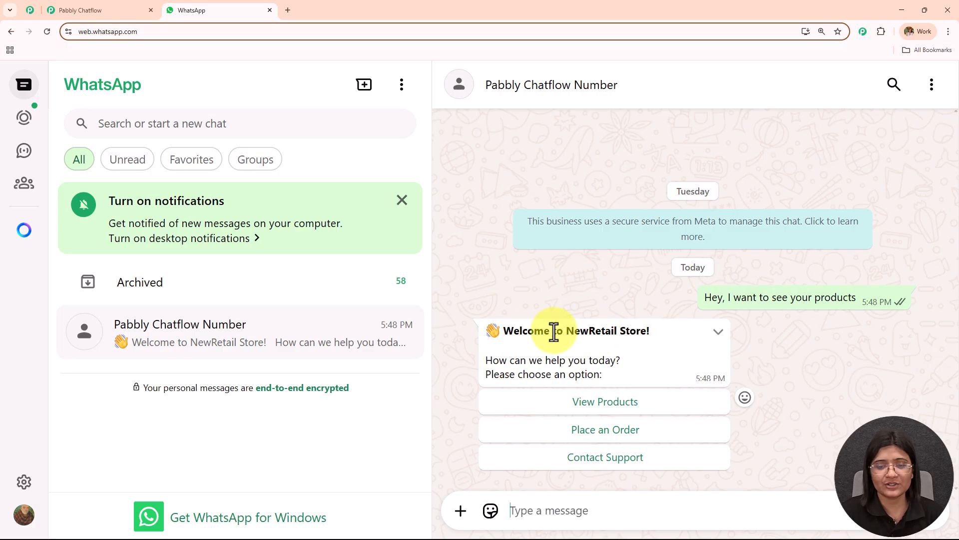
pyautogui.moveTo(503, 331); pyautogui.dragTo(639, 376)
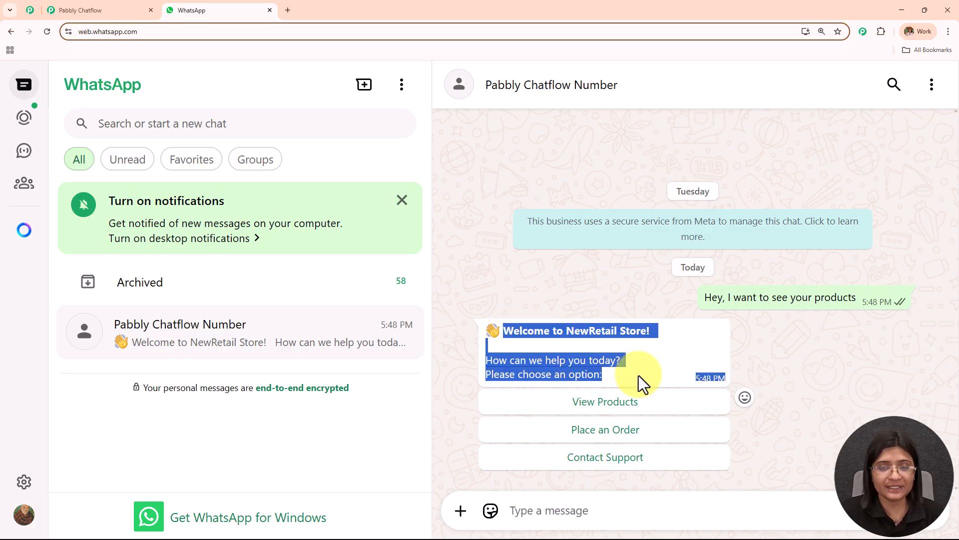
pyautogui.click(605, 407)
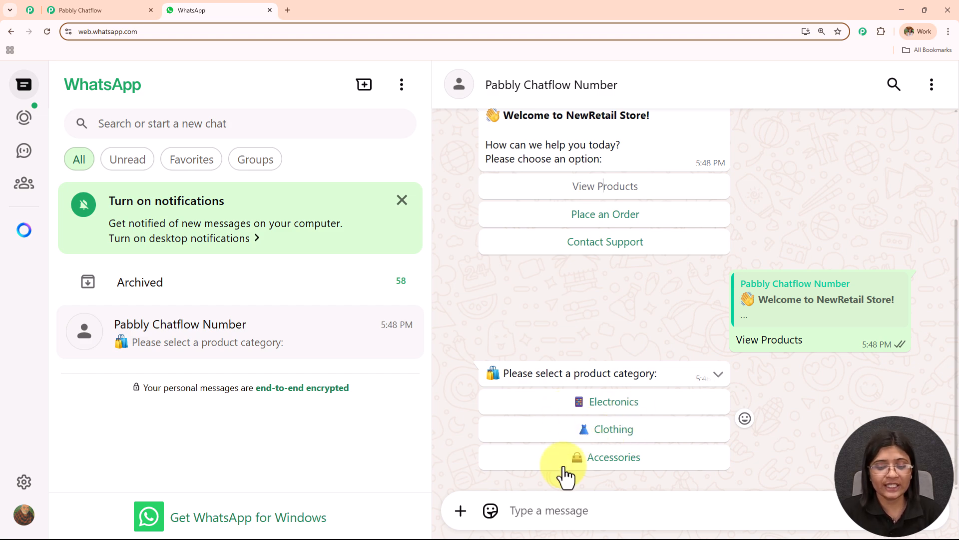
pyautogui.click(625, 403)
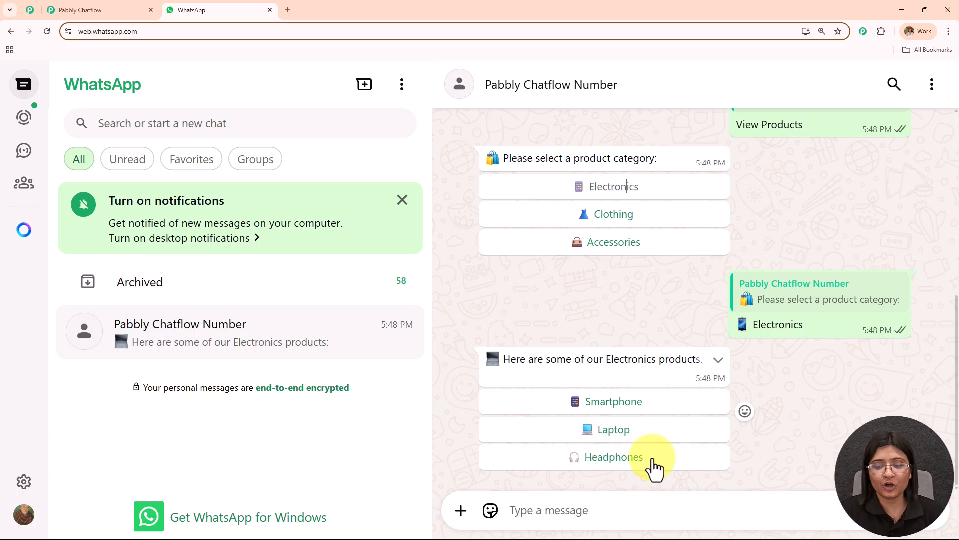
pyautogui.click(618, 414)
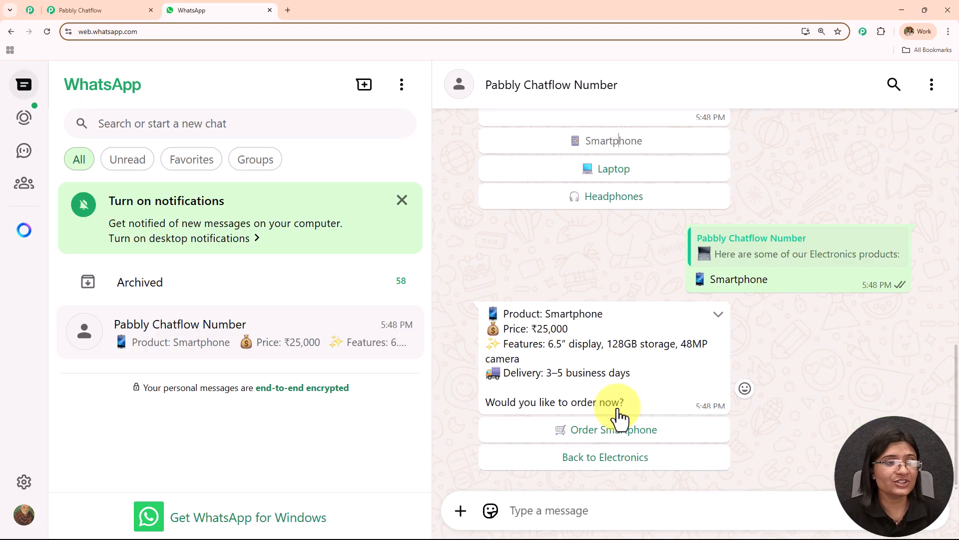
# Review the smartphone's price, features and delivery time, and choose Order Smartphone
pyautogui.moveTo(538, 330); pyautogui.dragTo(614, 331)
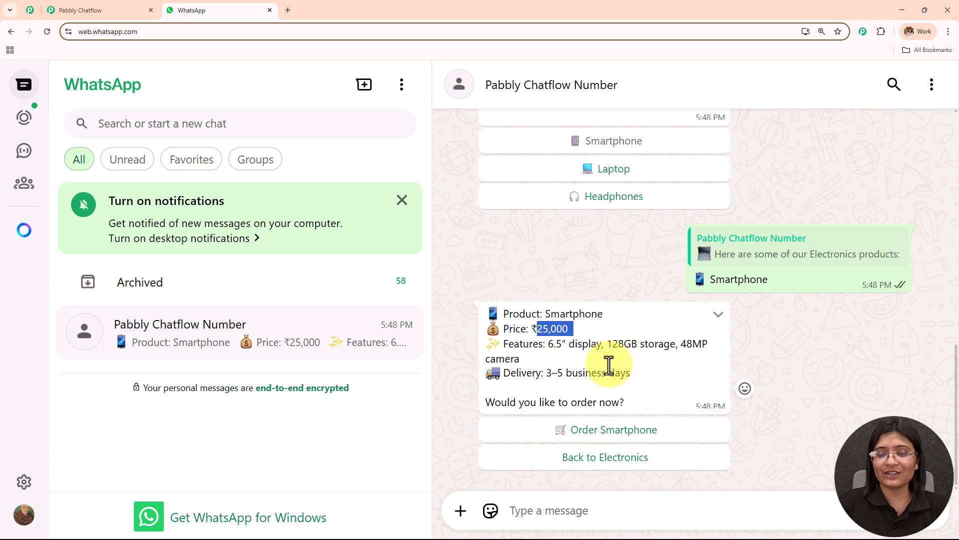
pyautogui.moveTo(549, 344); pyautogui.dragTo(758, 351)
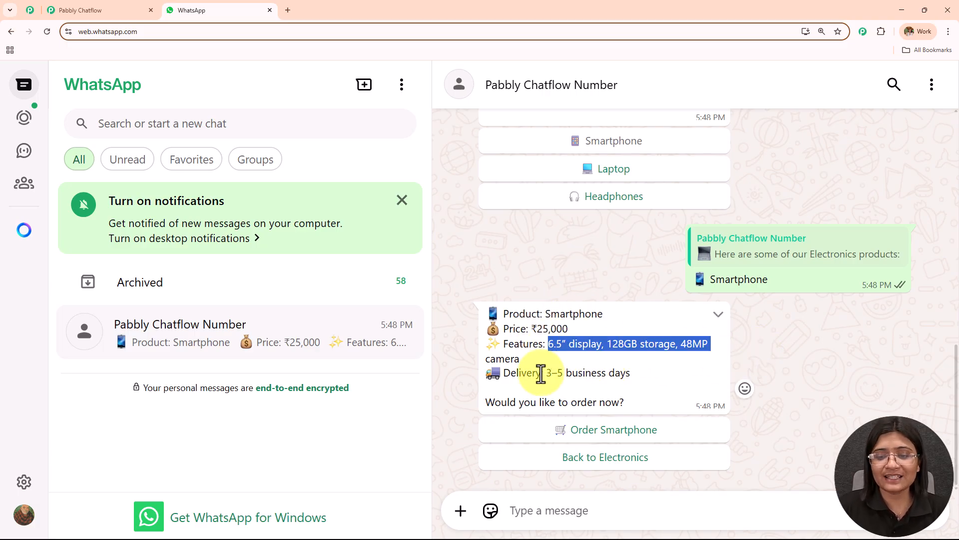
pyautogui.moveTo(545, 372); pyautogui.dragTo(669, 376)
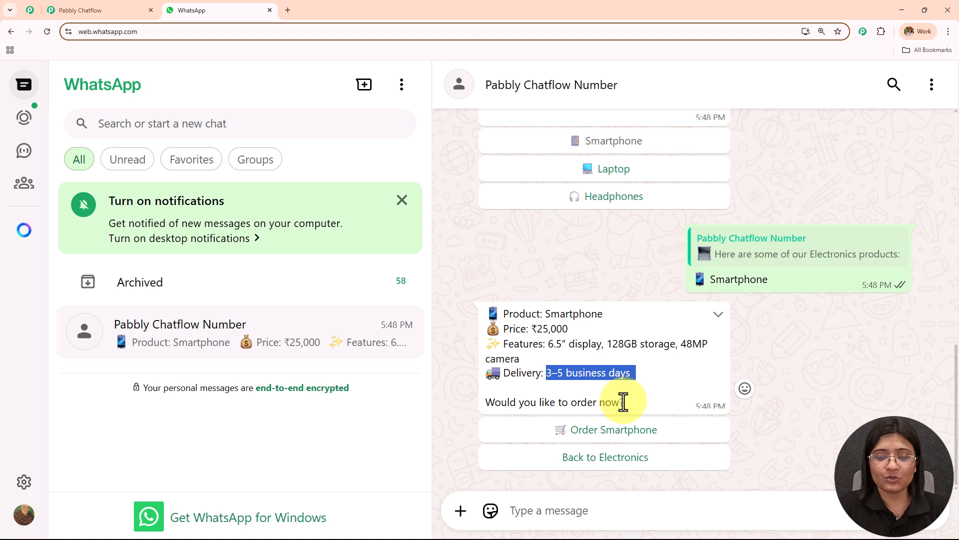
pyautogui.click(643, 431)
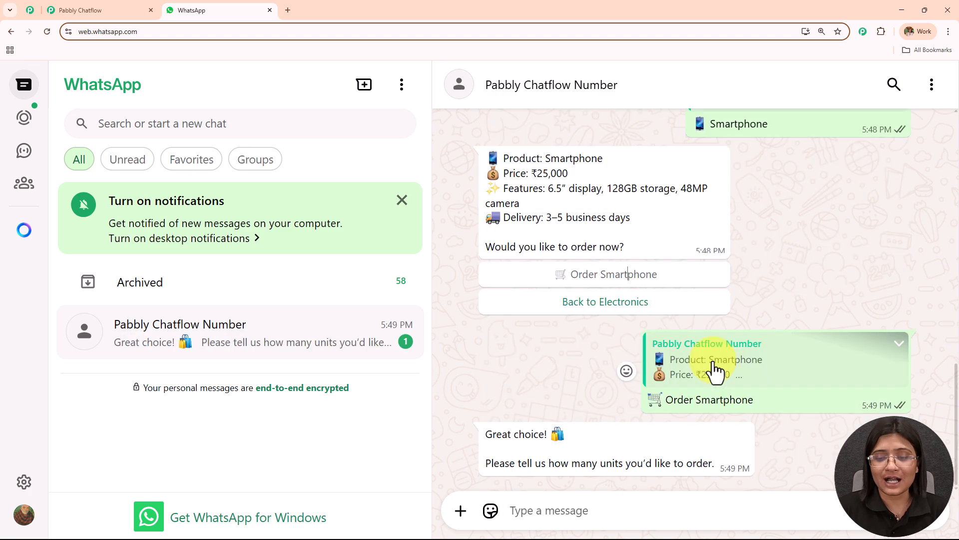
# Answer the chatbot's order questions with 1 unit and the complete delivery address
pyautogui.click(625, 509)
pyautogui.write('1')
pyautogui.press('Return')
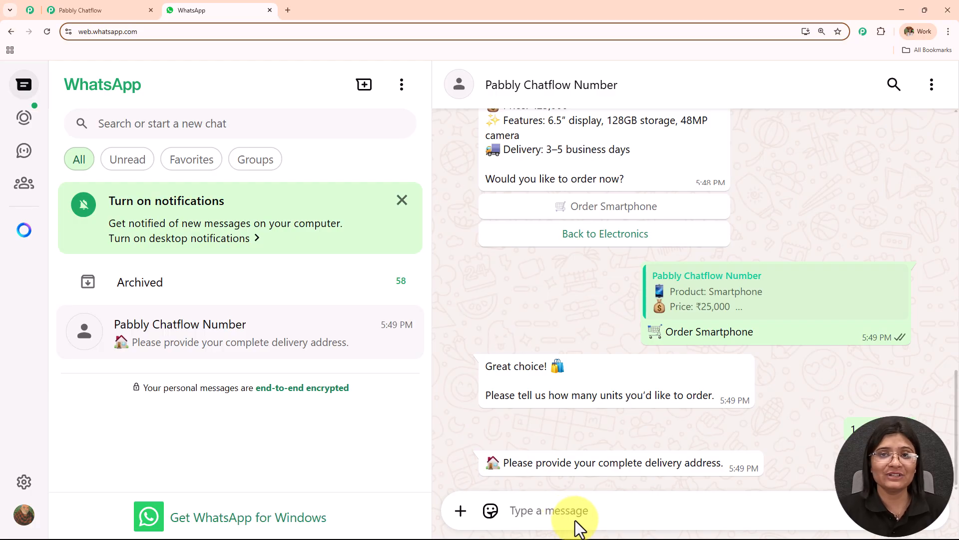
pyautogui.write('5 Street Bhopal')
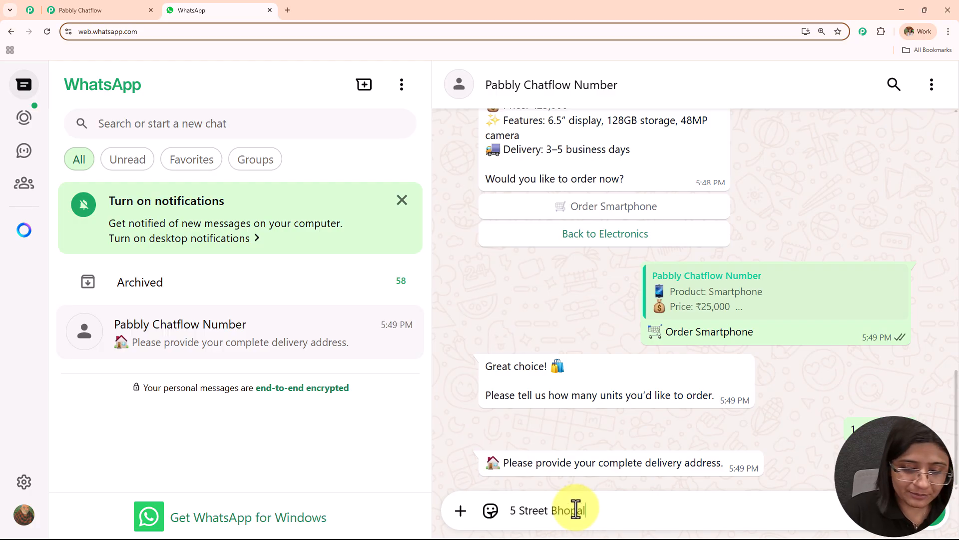
pyautogui.press('Return')
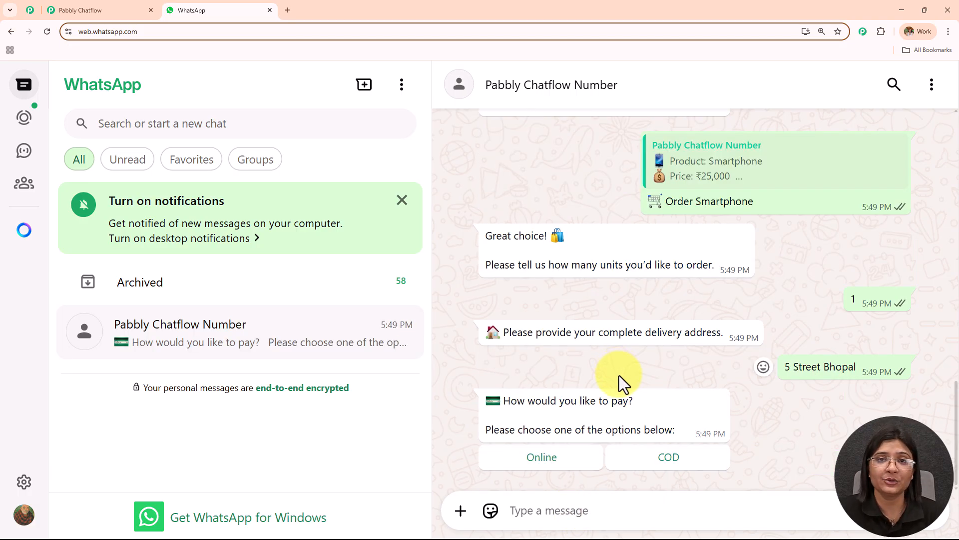
# Choose Online as the payment method, view the linked Razorpay payment page and return to the WhatsApp chat
pyautogui.click(547, 457)
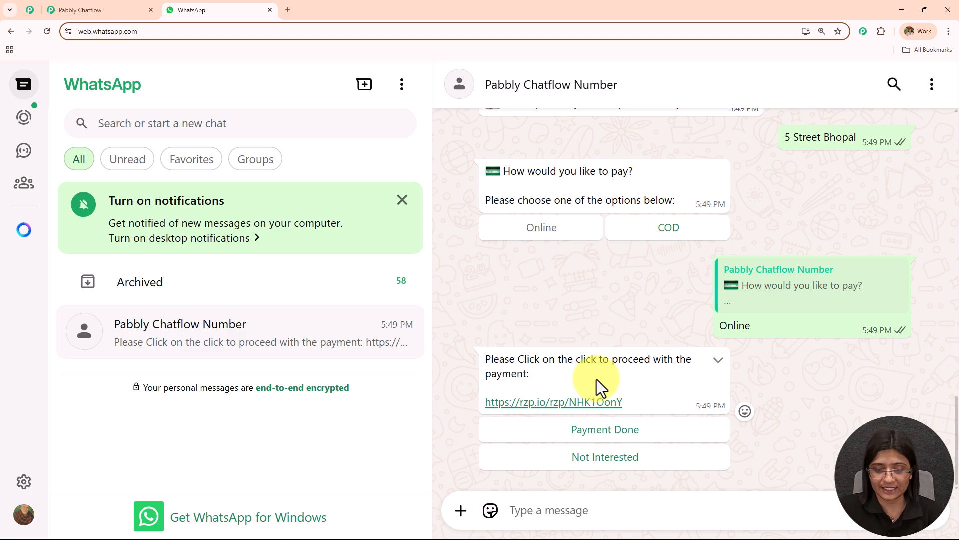
pyautogui.click(590, 401)
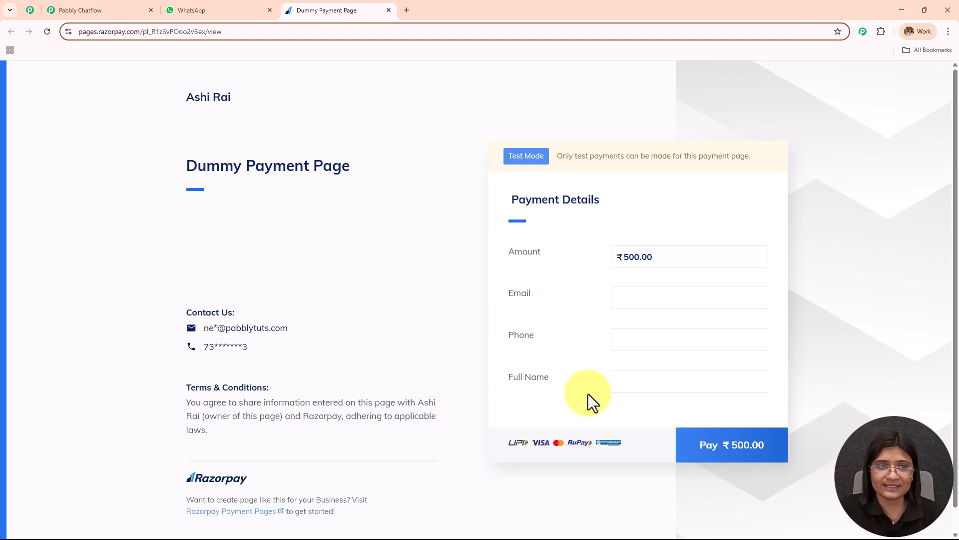
pyautogui.click(211, 10)
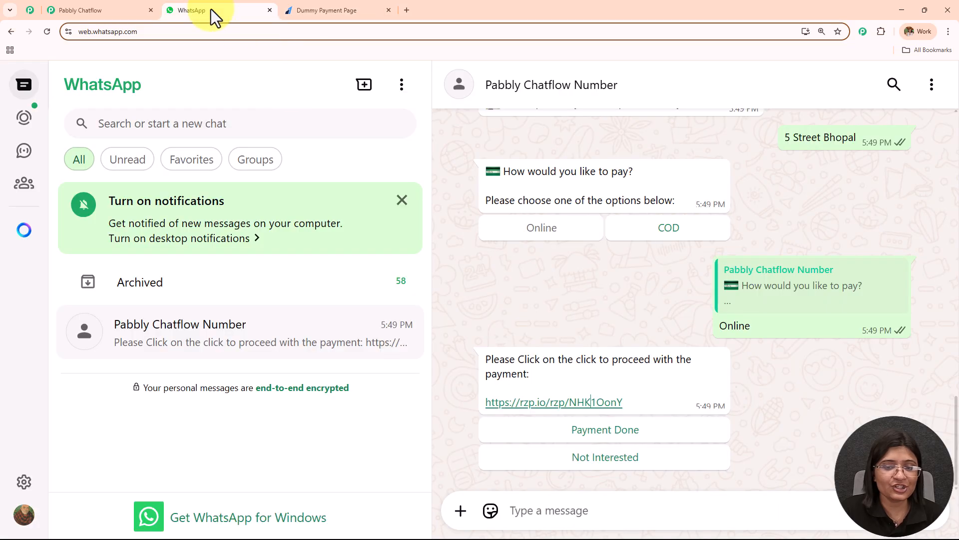
# Answer the payment request with Not Interested and with Payment Done, and read the shipping note in the order reply
pyautogui.click(606, 468)
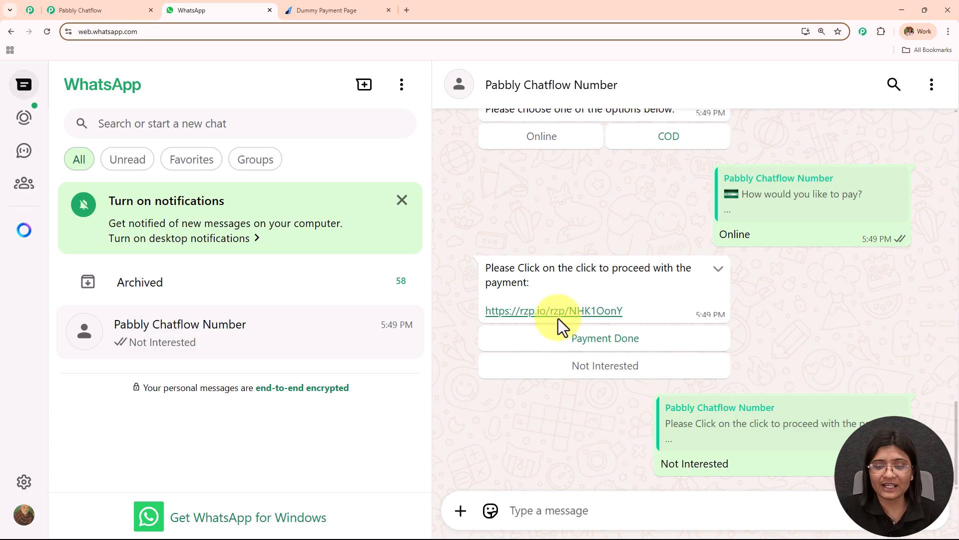
pyautogui.click(582, 344)
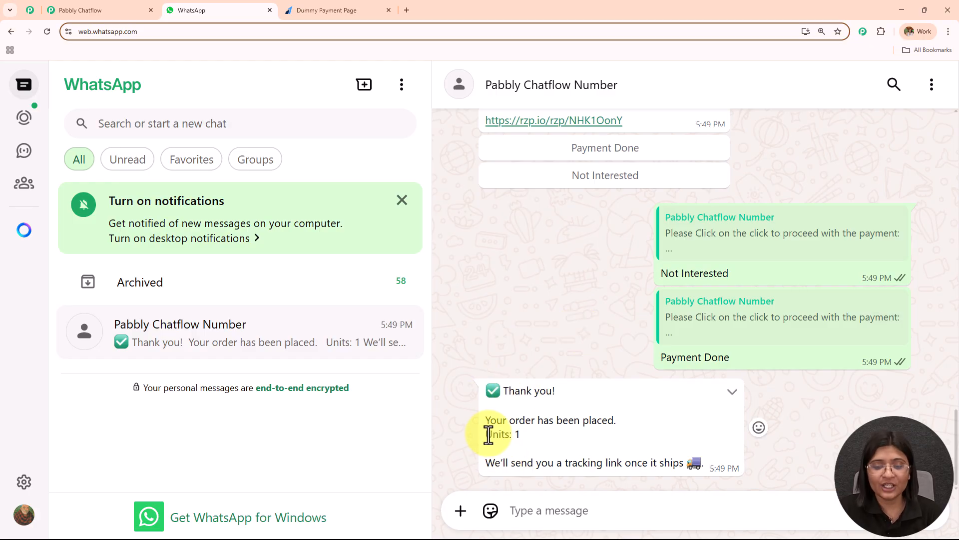
pyautogui.moveTo(486, 462); pyautogui.dragTo(701, 466)
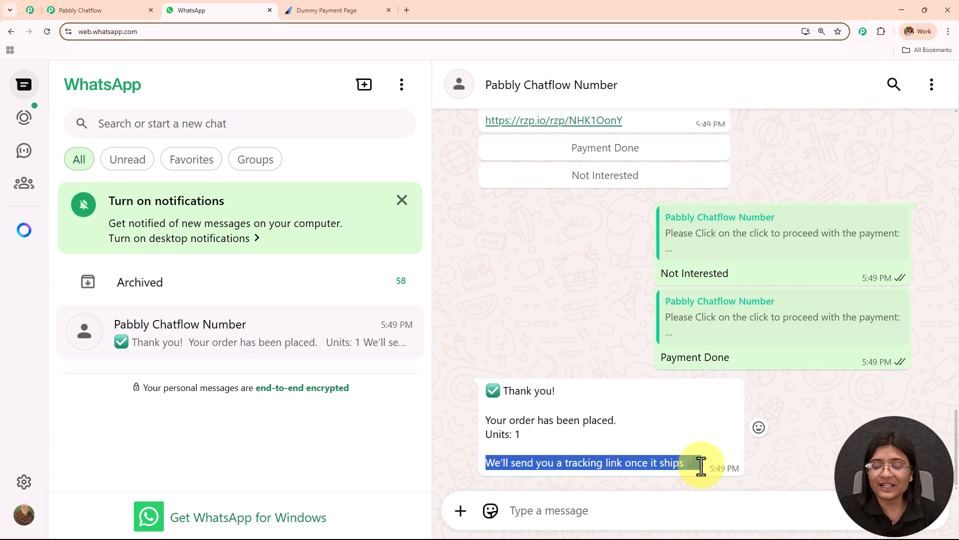
# Test the cash-on-delivery branch by choosing COD in the earlier payment question
pyautogui.scroll(8, 557, 333)
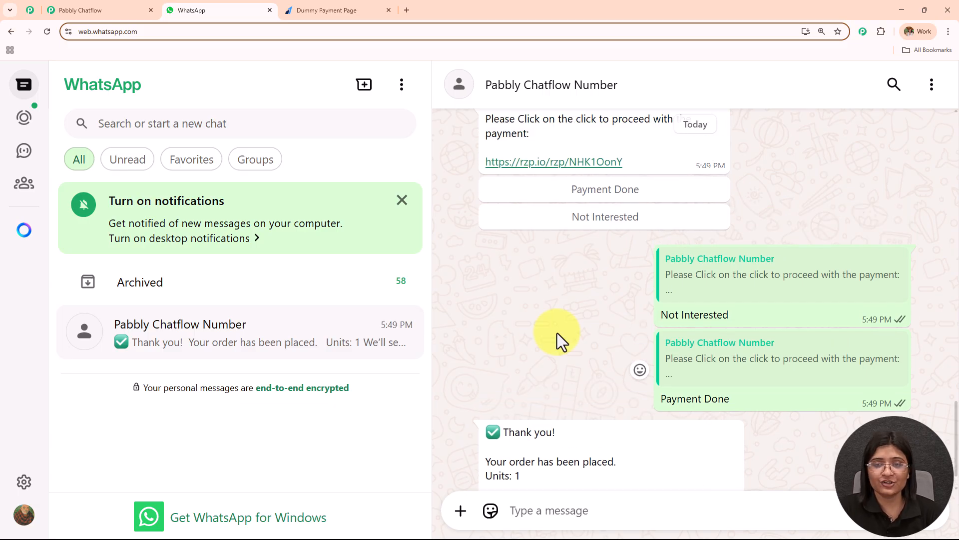
pyautogui.click(637, 354)
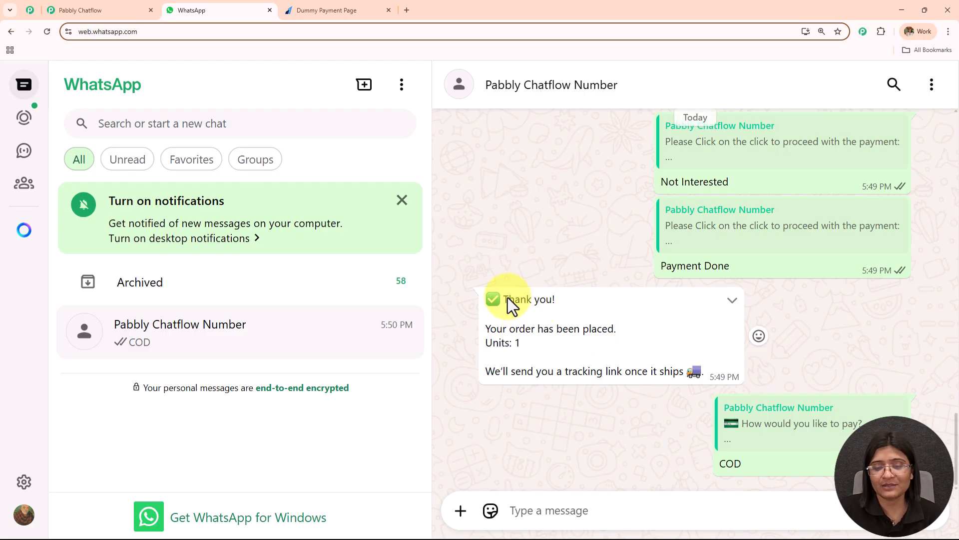
pyautogui.scroll(5, 662, 395)
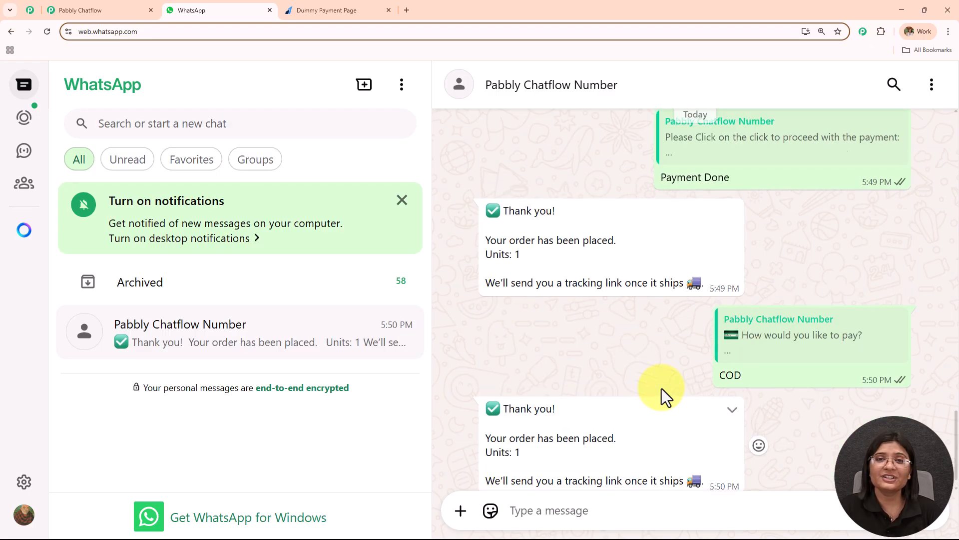
# Review the whole chatbot conversation from the welcome message through product selection to the payment options
pyautogui.scroll(20, 662, 388)
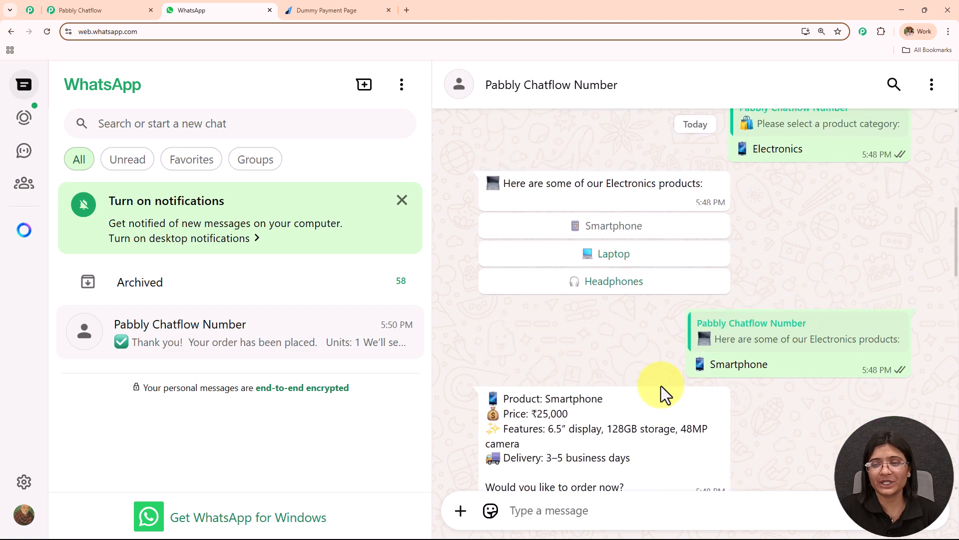
pyautogui.scroll(7, 661, 386)
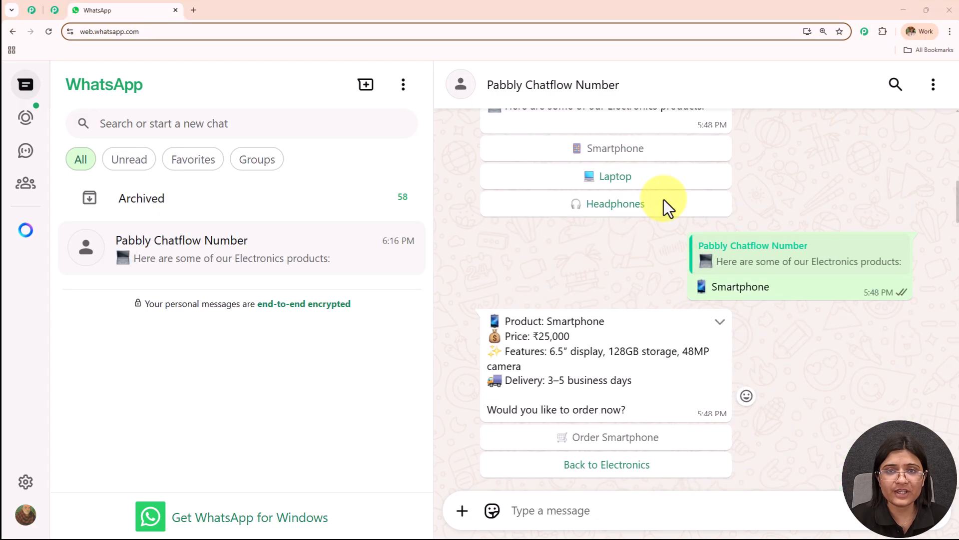
pyautogui.scroll(7, 665, 199)
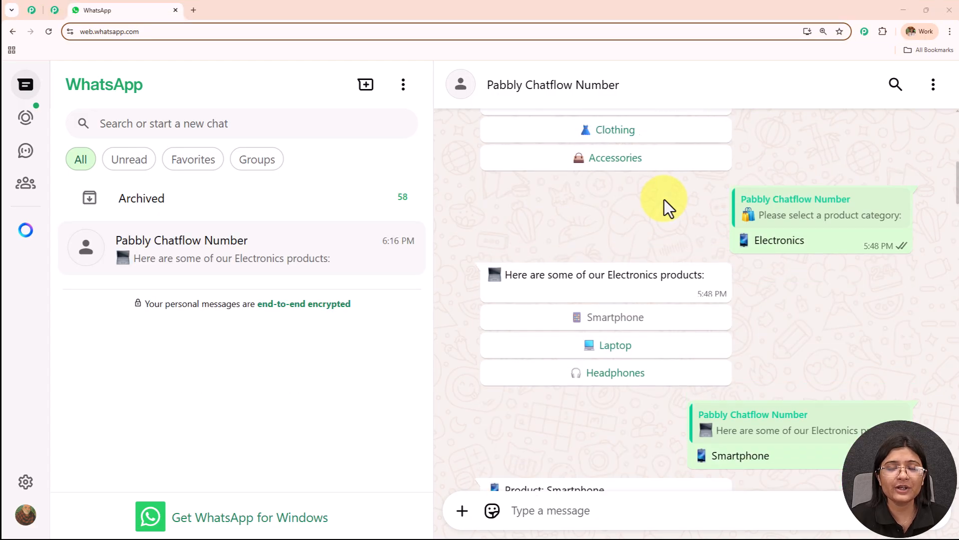
pyautogui.scroll(5, 664, 200)
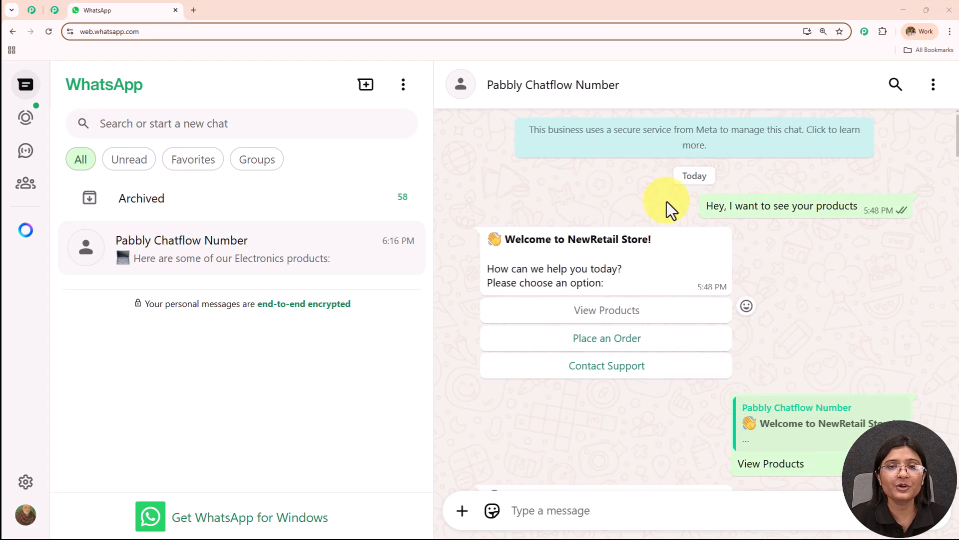
pyautogui.scroll(-4, 664, 200)
pyautogui.scroll(-8, 665, 214)
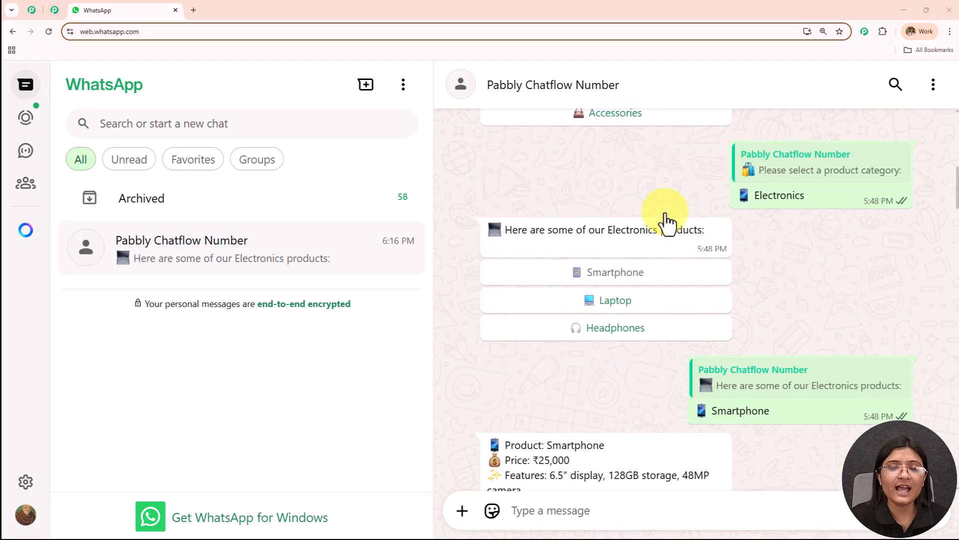
pyautogui.scroll(-10, 666, 222)
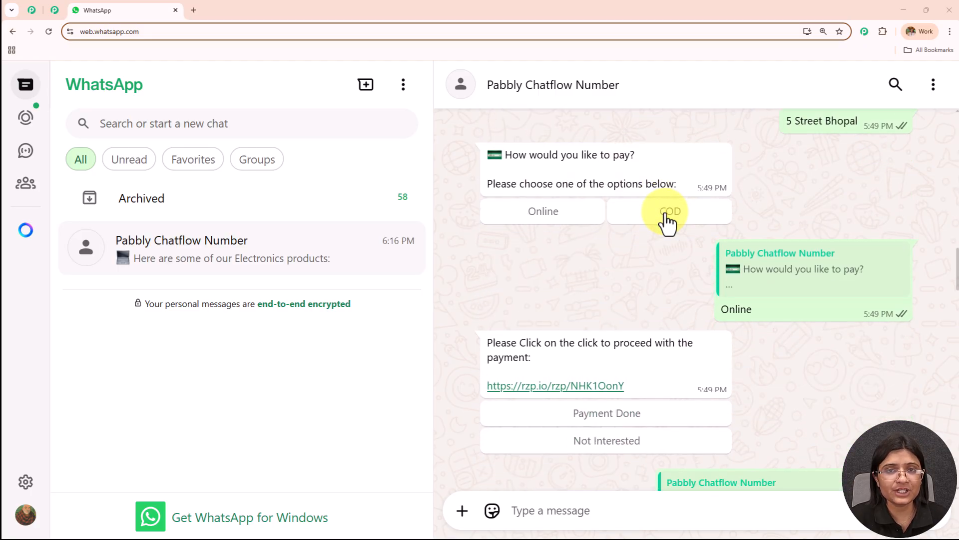
pyautogui.scroll(-1, 667, 220)
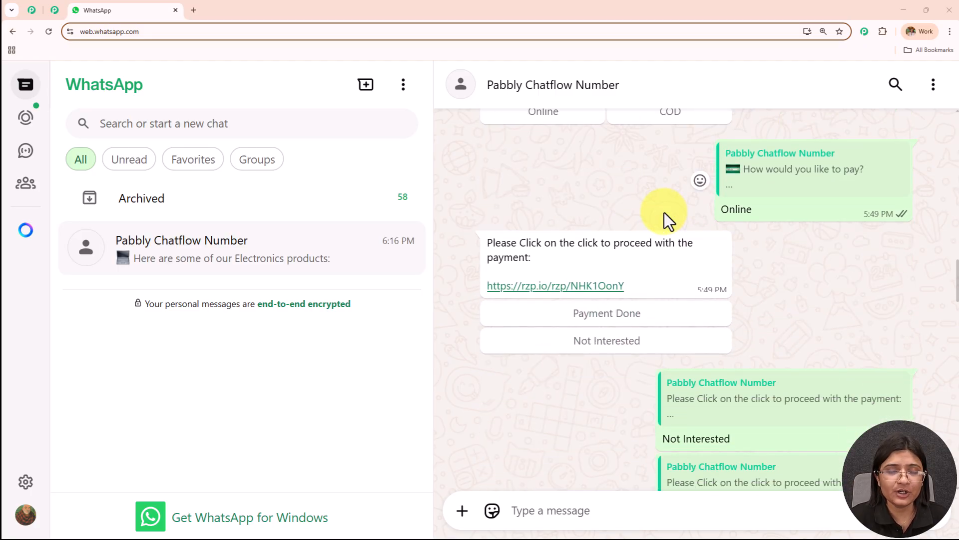
pyautogui.click(193, 10)
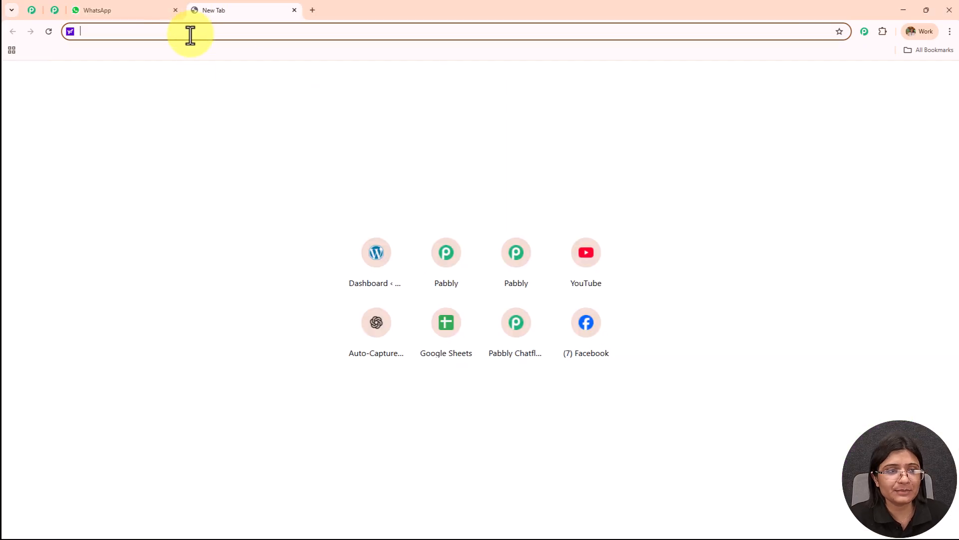
pyautogui.write('www')
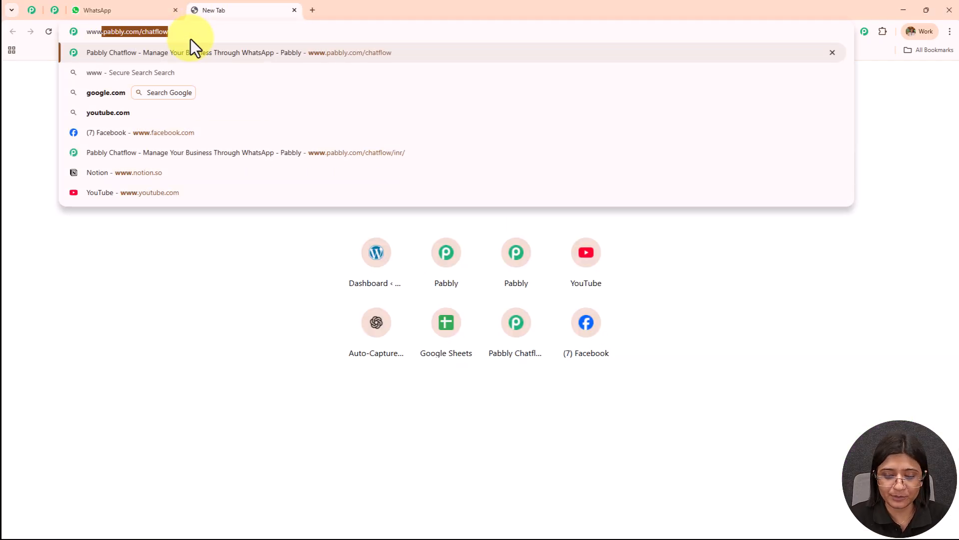
pyautogui.press('Return')
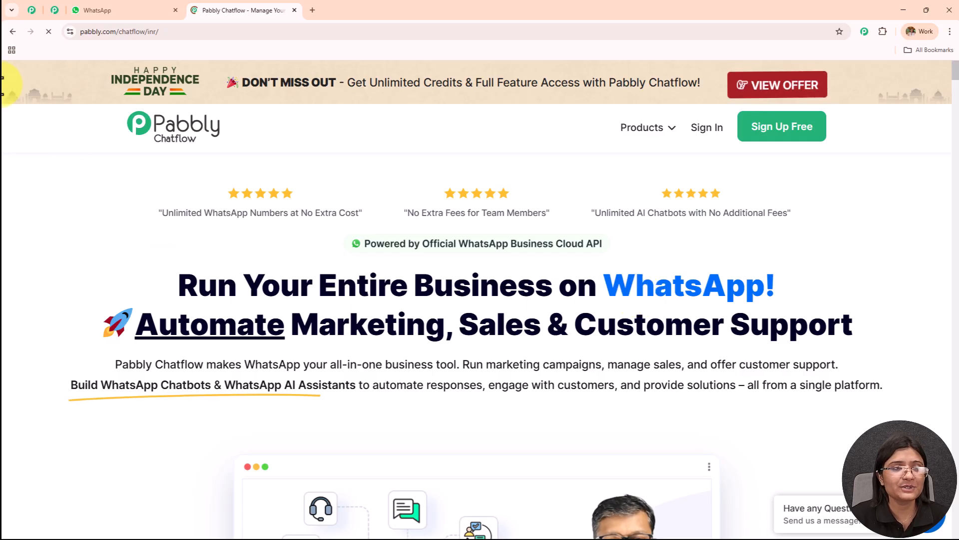
# Look through the Pabbly community page, including its benefits and member video stories
pyautogui.click(29, 14)
pyautogui.scroll(10, 325, 239)
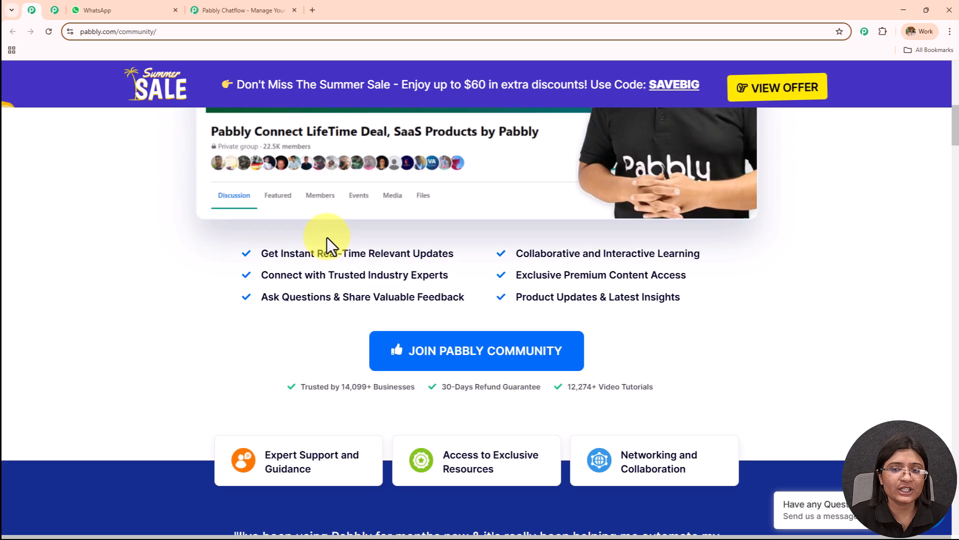
pyautogui.middleClick(321, 240)
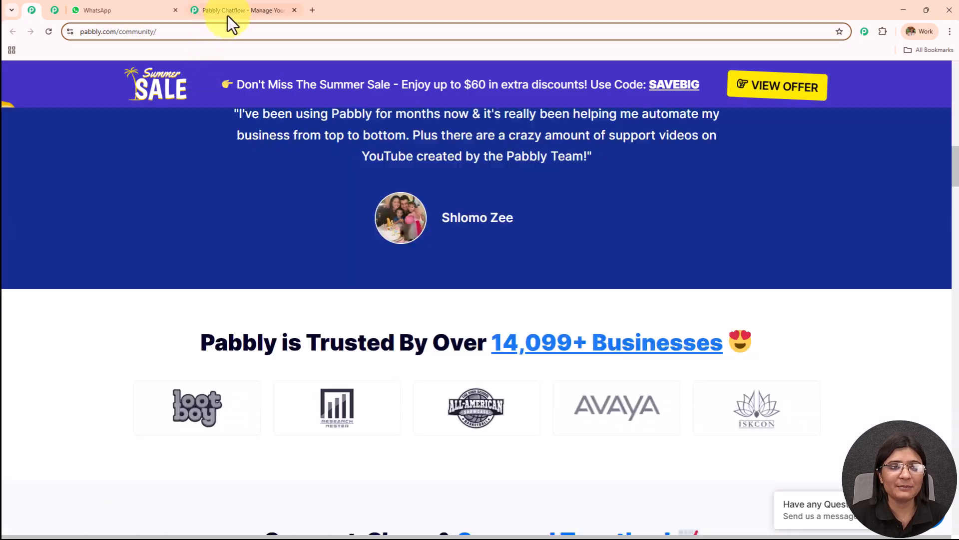
# Return to the Pabbly Chatflow website and dismiss the lifetime offer popup
pyautogui.click(230, 15)
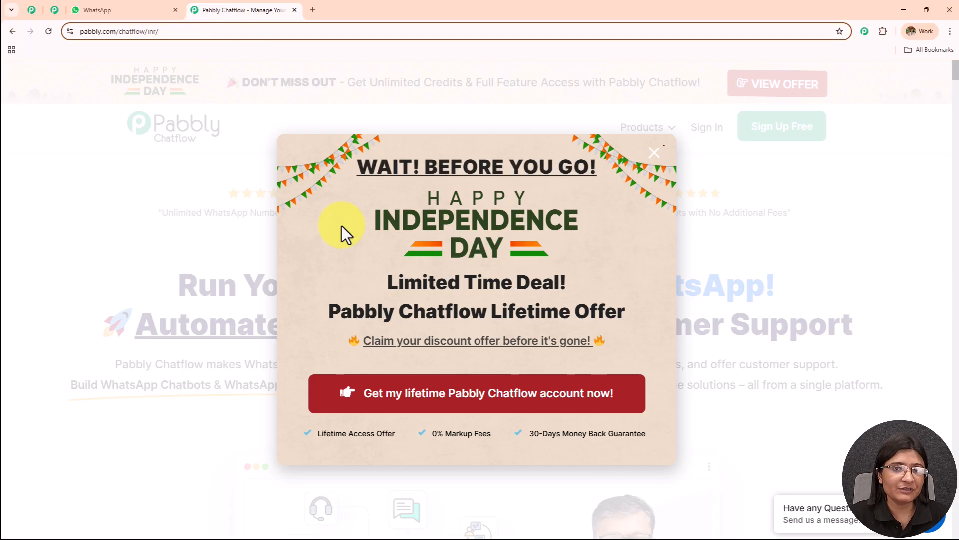
pyautogui.click(654, 153)
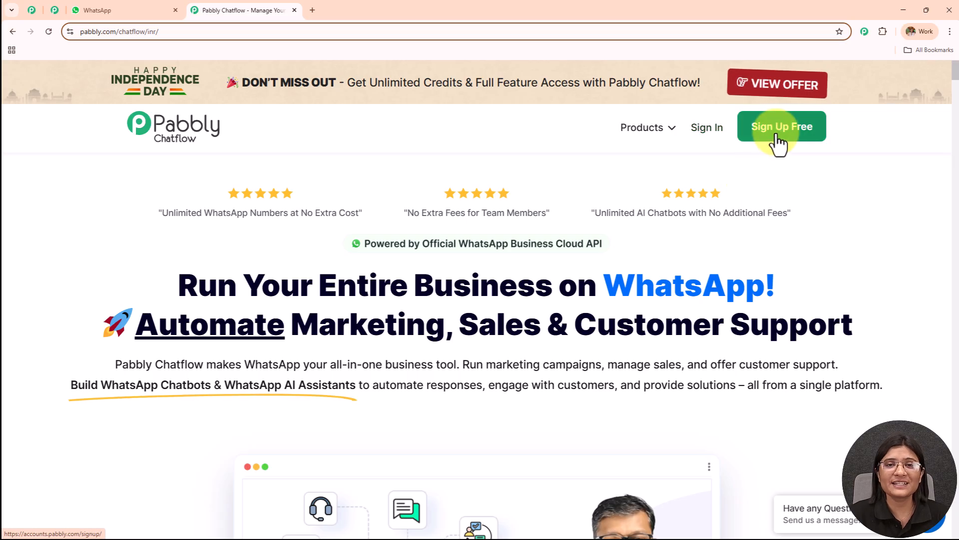
# Sign in to the Pabbly account and access the Pabbly Chatflow application from the list of all apps
pyautogui.click(707, 129)
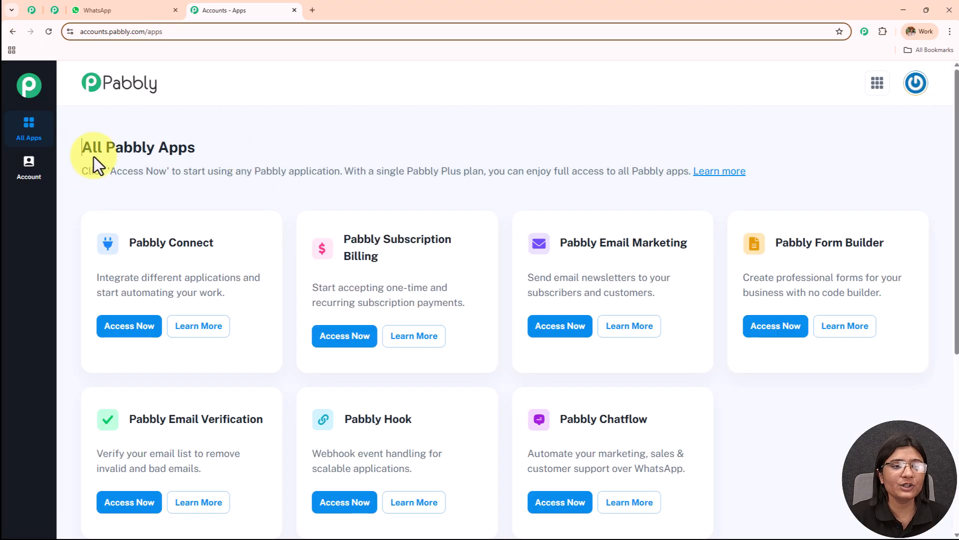
pyautogui.moveTo(81, 150); pyautogui.dragTo(195, 149)
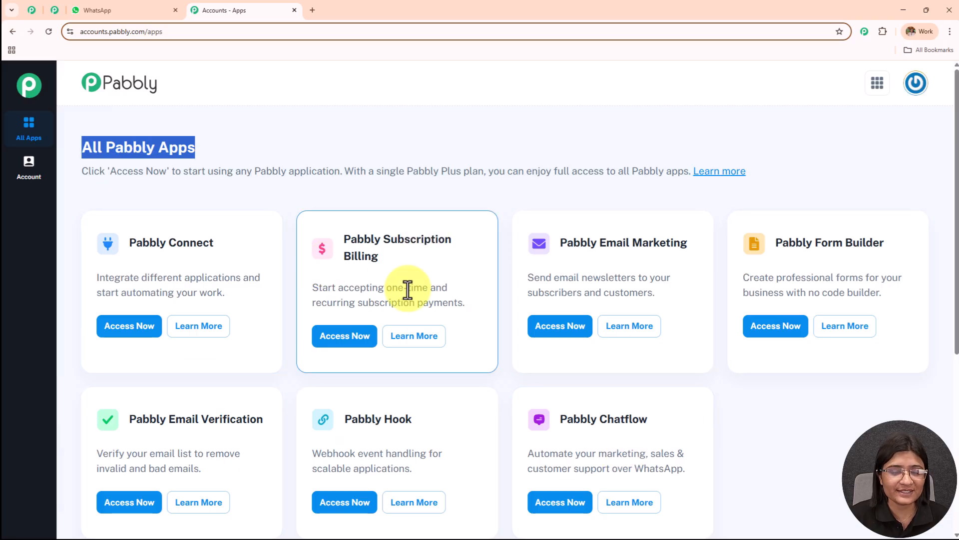
pyautogui.moveTo(560, 418); pyautogui.dragTo(659, 425)
pyautogui.scroll(-2, 634, 368)
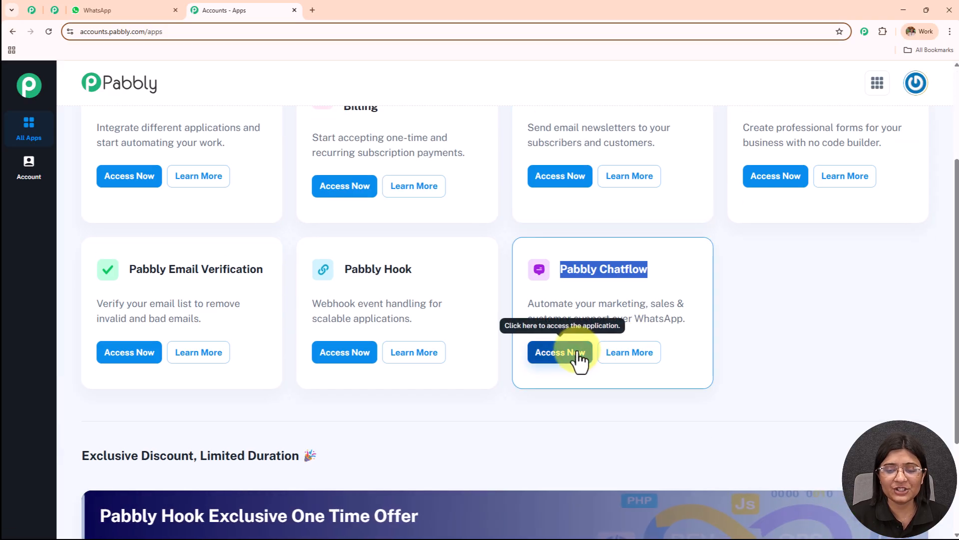
pyautogui.click(579, 357)
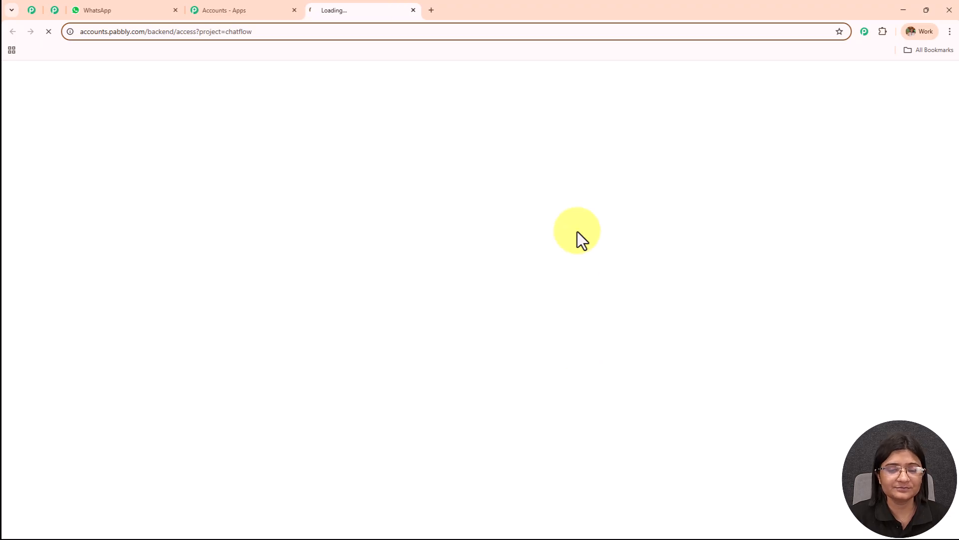
# Examine the Chatflow dashboard and the connection options offered for adding a WhatsApp number
pyautogui.moveTo(79, 144); pyautogui.dragTo(281, 155)
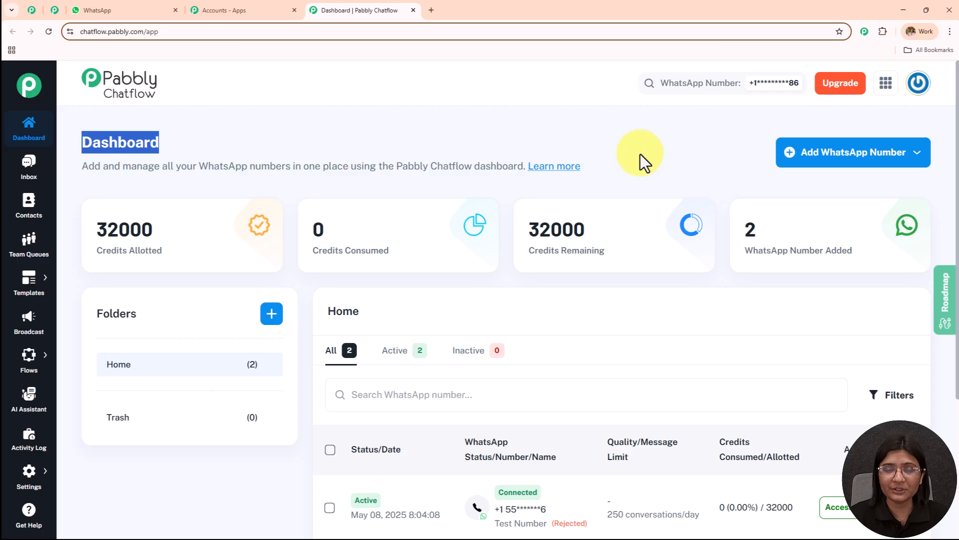
pyautogui.click(863, 163)
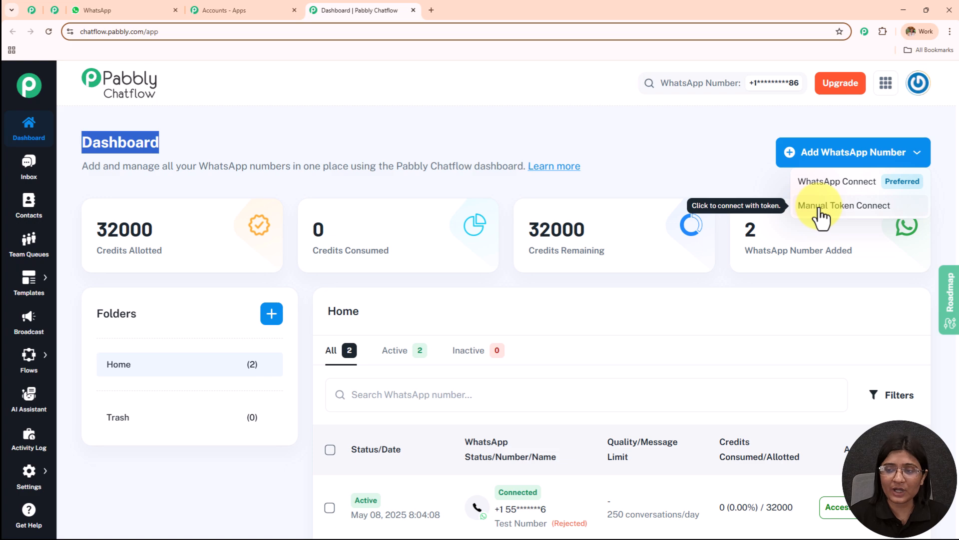
pyautogui.click(692, 147)
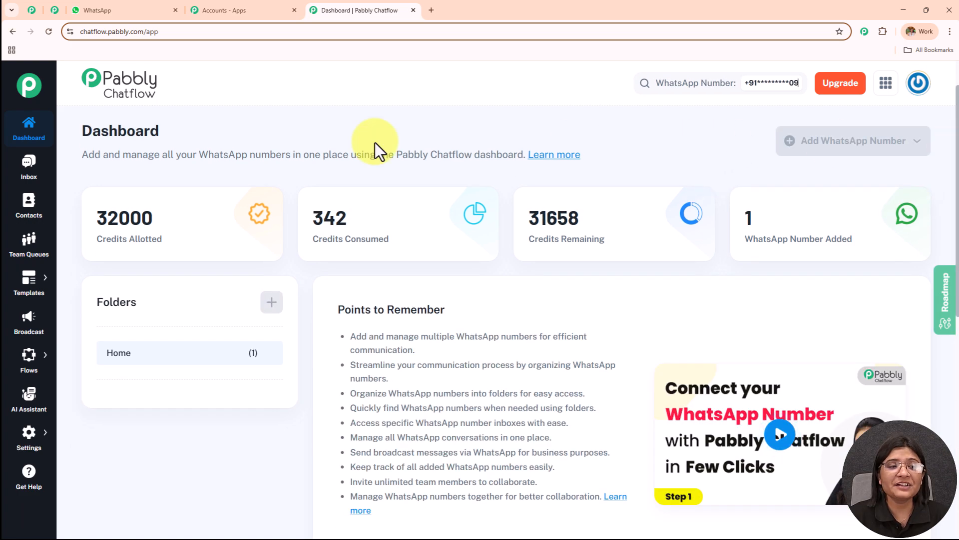
pyautogui.moveTo(76, 133); pyautogui.dragTo(337, 134)
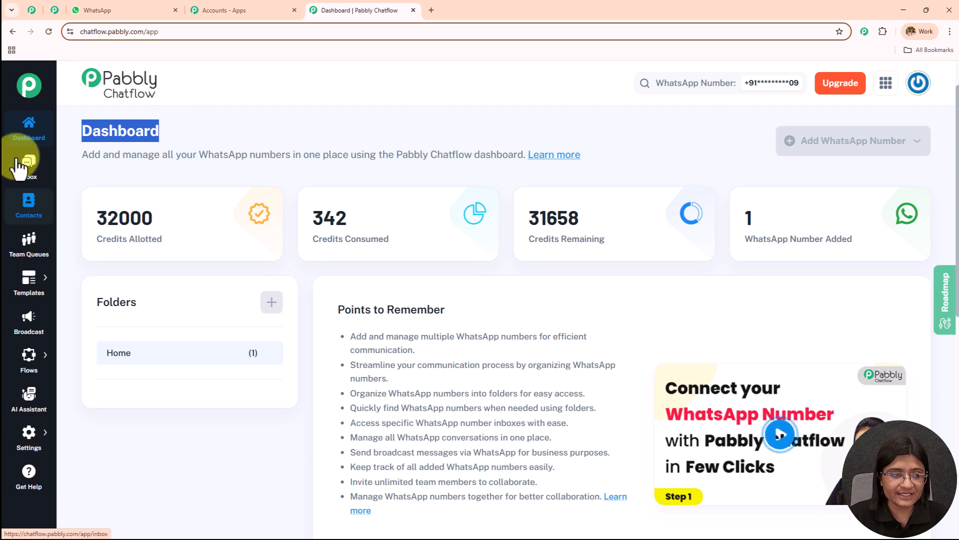
# Go to the Flow Builder and add a new flow
pyautogui.moveTo(8, 374)
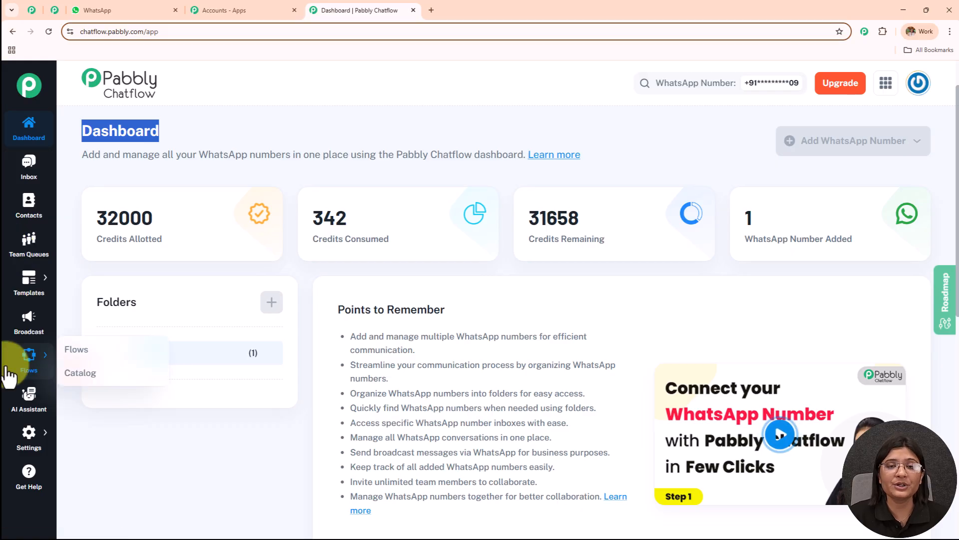
pyautogui.click(83, 363)
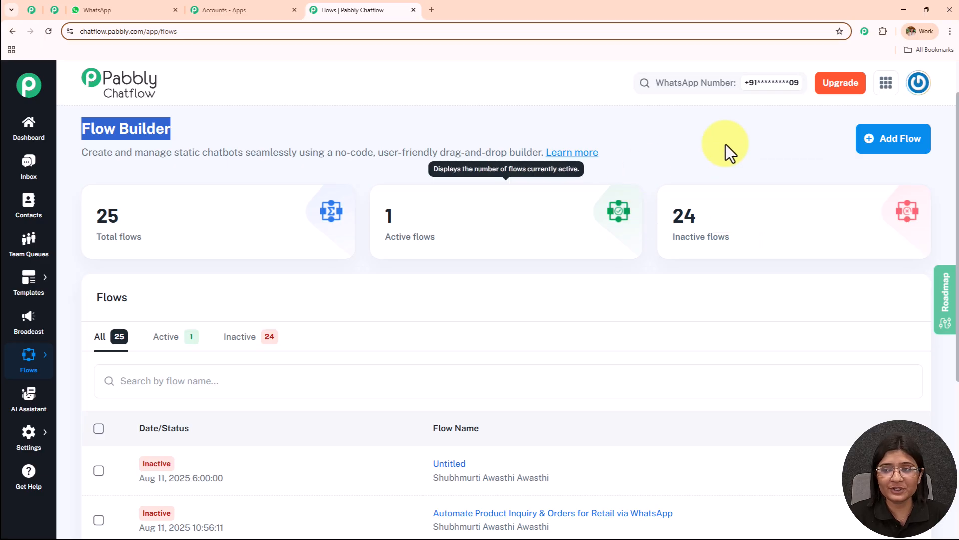
pyautogui.click(895, 145)
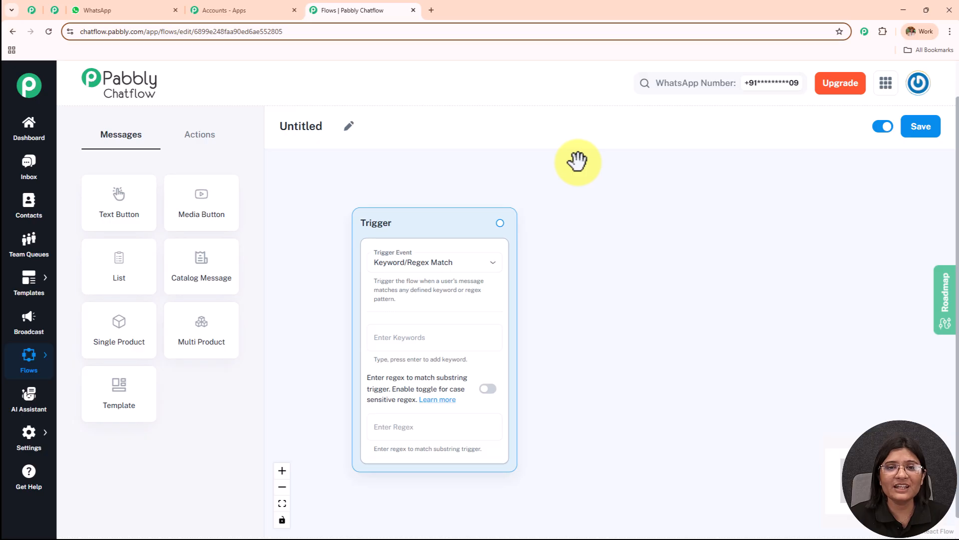
# Rename the new flow as "Automate Product Inquiry & Orders for Retail via WhatsApp"
pyautogui.click(349, 127)
pyautogui.moveTo(324, 131); pyautogui.dragTo(239, 145)
pyautogui.write('Automate Product Inquiry & Orders for Retail via WhatsApp')
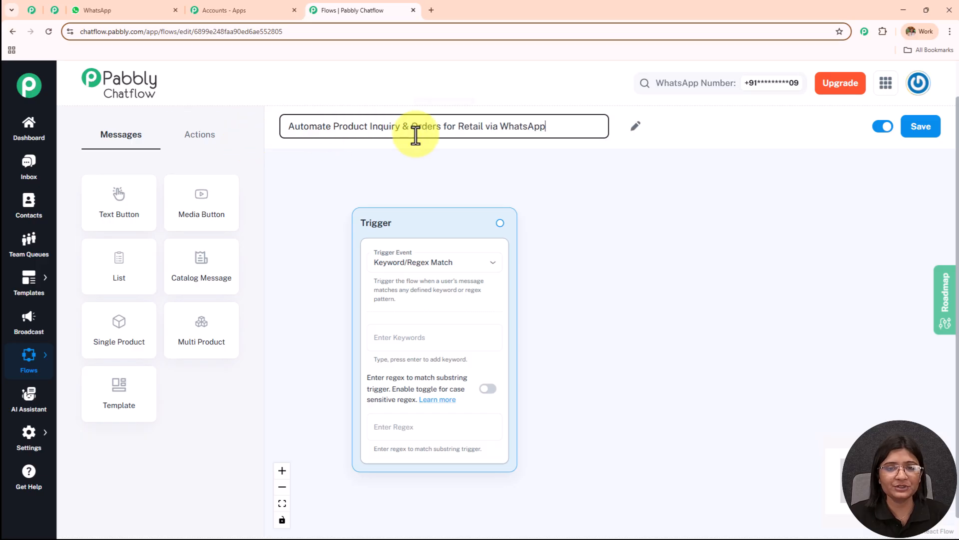
pyautogui.moveTo(556, 129); pyautogui.dragTo(246, 141)
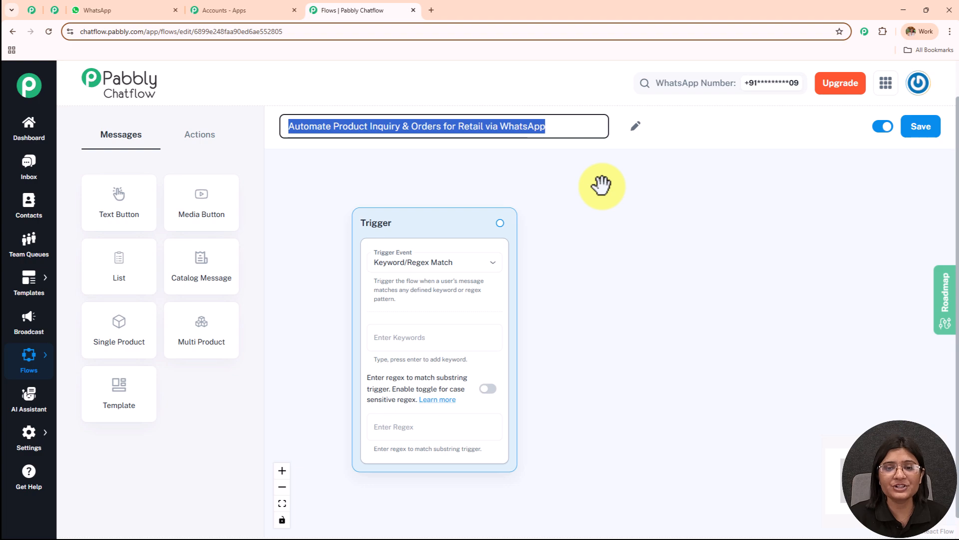
pyautogui.click(629, 221)
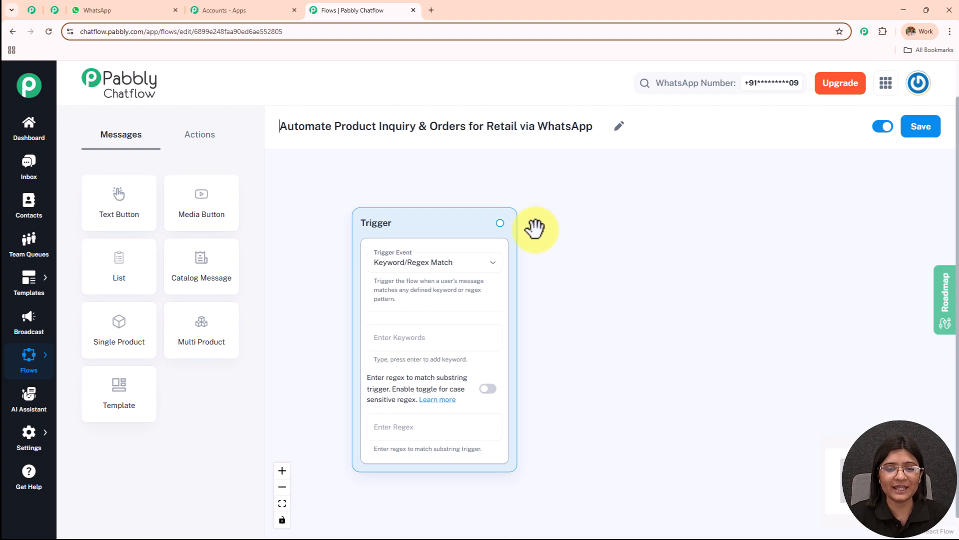
# Look through the list of trigger events available for the flow's Trigger block
pyautogui.scroll(3, 460, 223)
pyautogui.moveTo(461, 220); pyautogui.dragTo(455, 179)
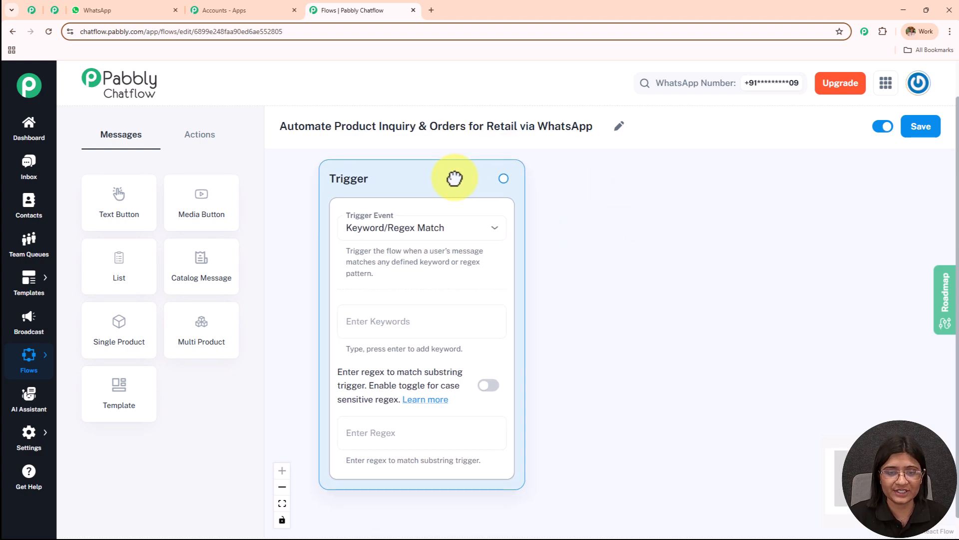
pyautogui.click(441, 234)
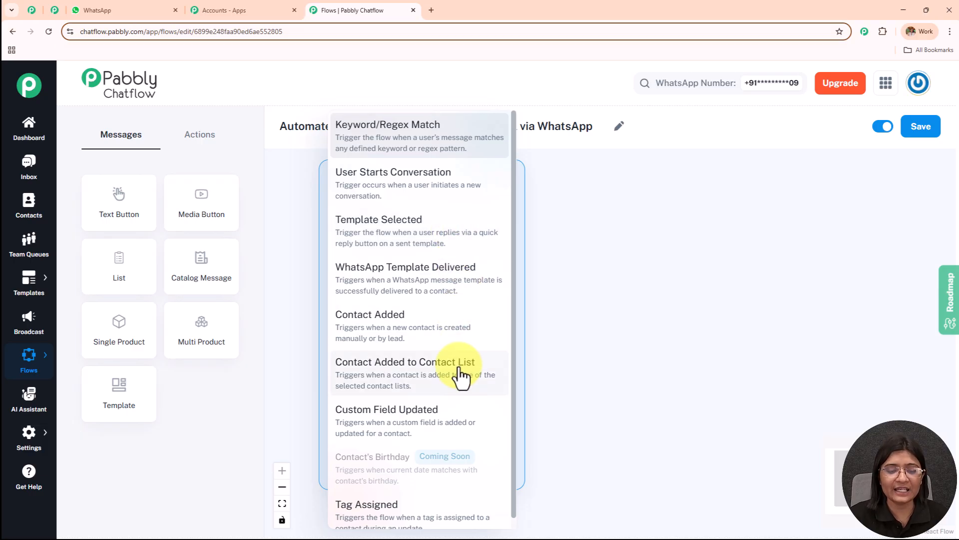
pyautogui.scroll(-1, 429, 403)
pyautogui.click(627, 300)
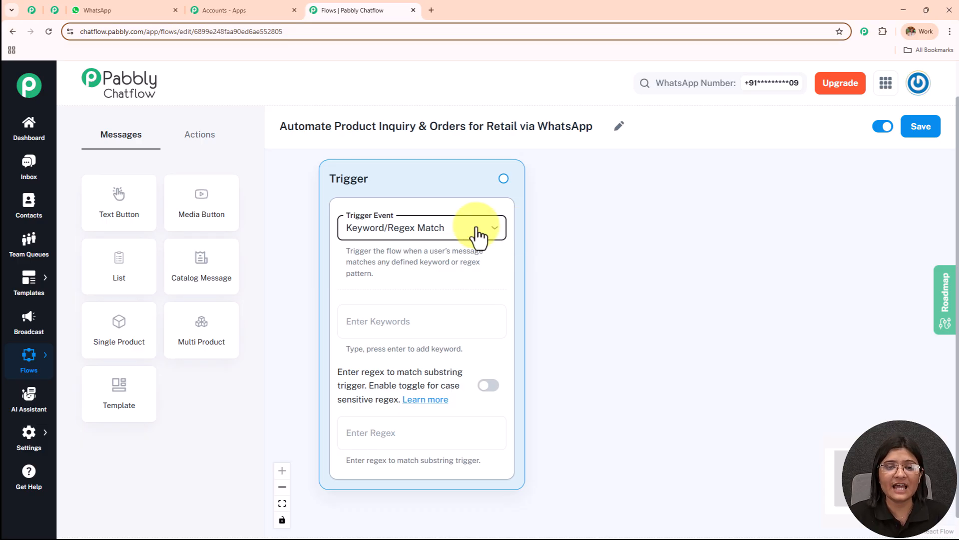
# Add the keywords "Product Inquiry" and "Order" to the Trigger block
pyautogui.click(426, 326)
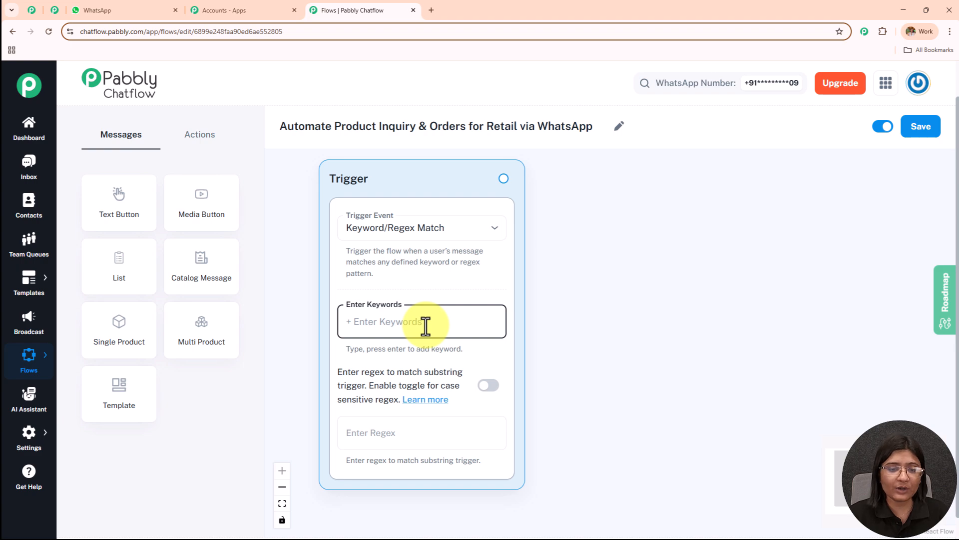
pyautogui.write('Pr')
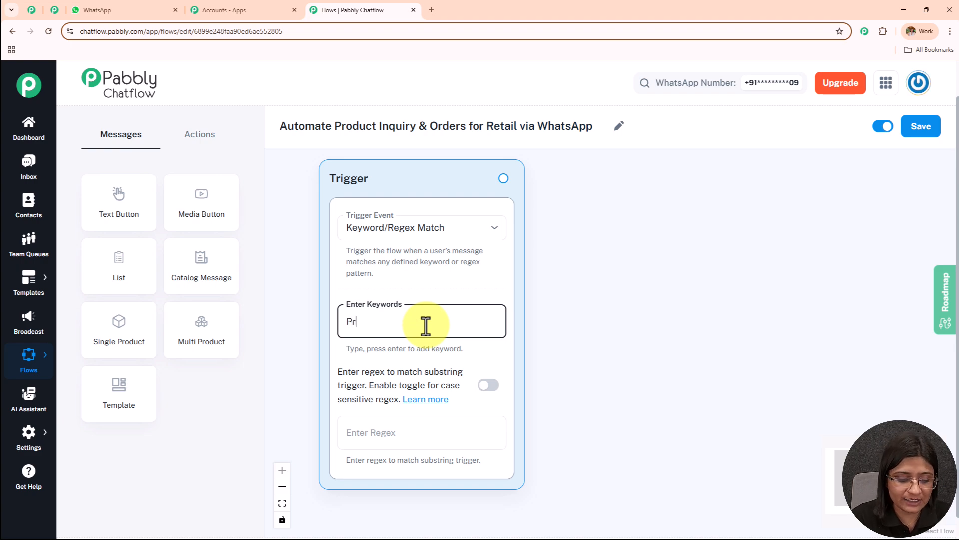
pyautogui.write('oduct In')
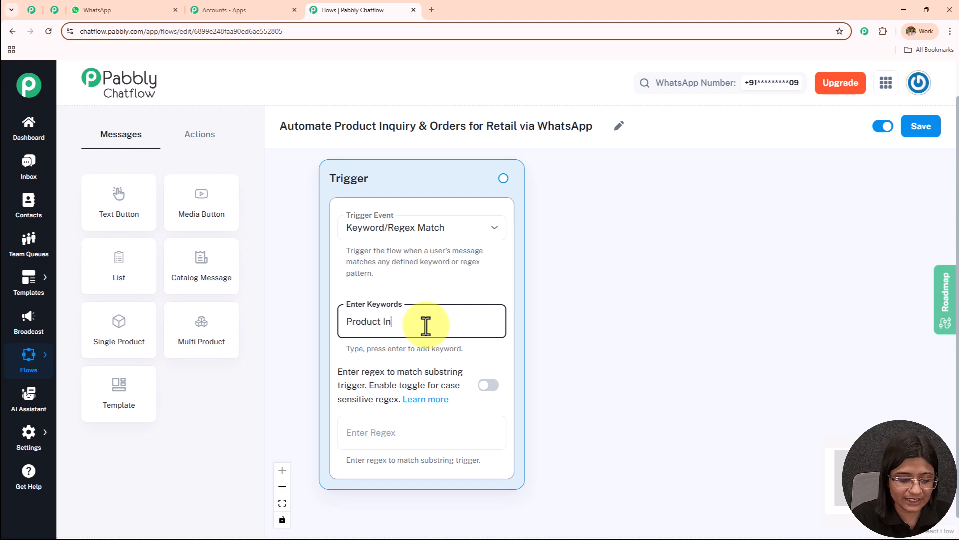
pyautogui.write('quiry')
pyautogui.press('Return')
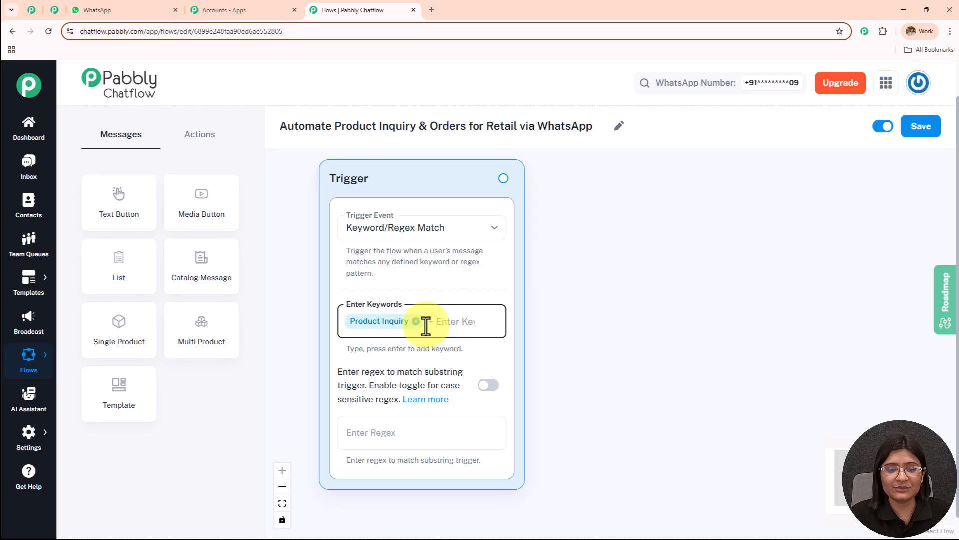
pyautogui.write('Order')
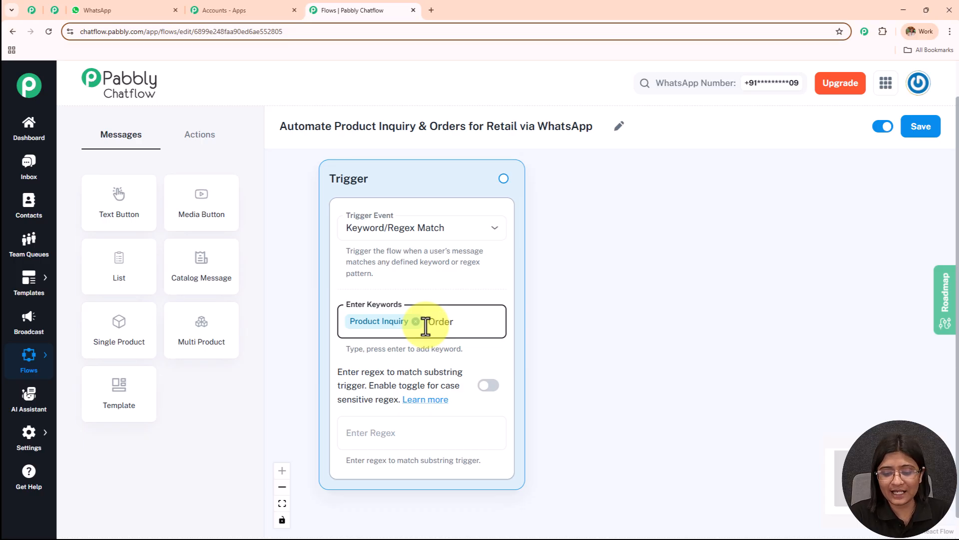
pyautogui.press('Return')
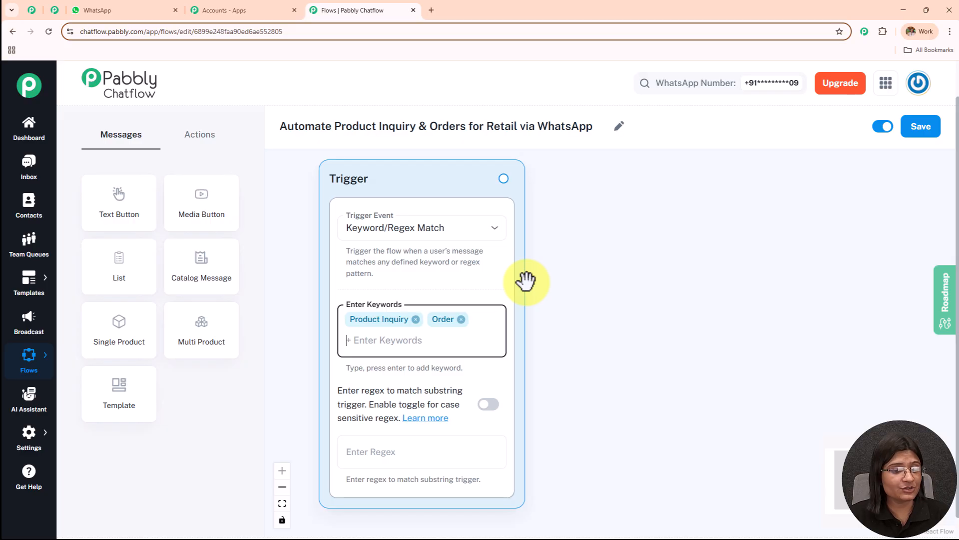
# Enter the regex [\s\S]+ as the substring match pattern in the Trigger block
pyautogui.moveTo(595, 364); pyautogui.dragTo(593, 232)
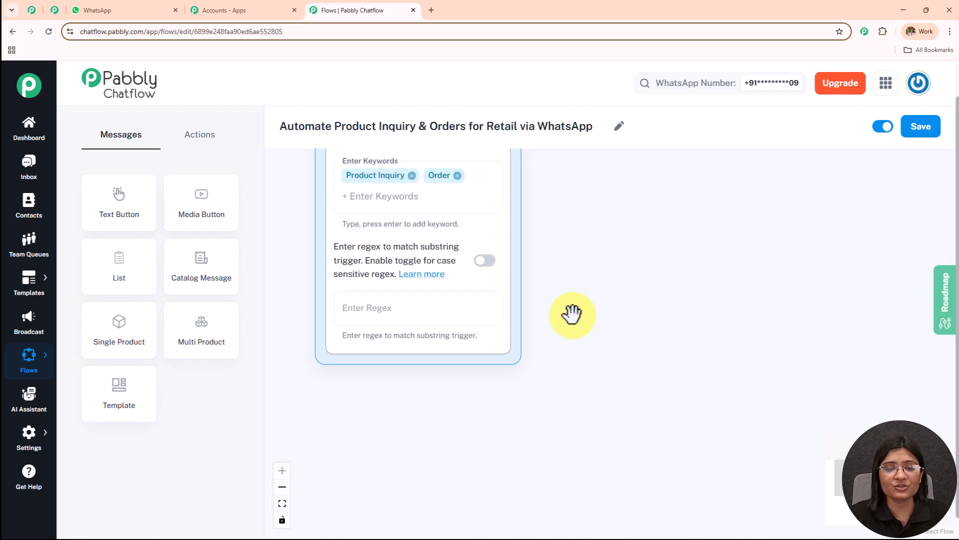
pyautogui.click(430, 323)
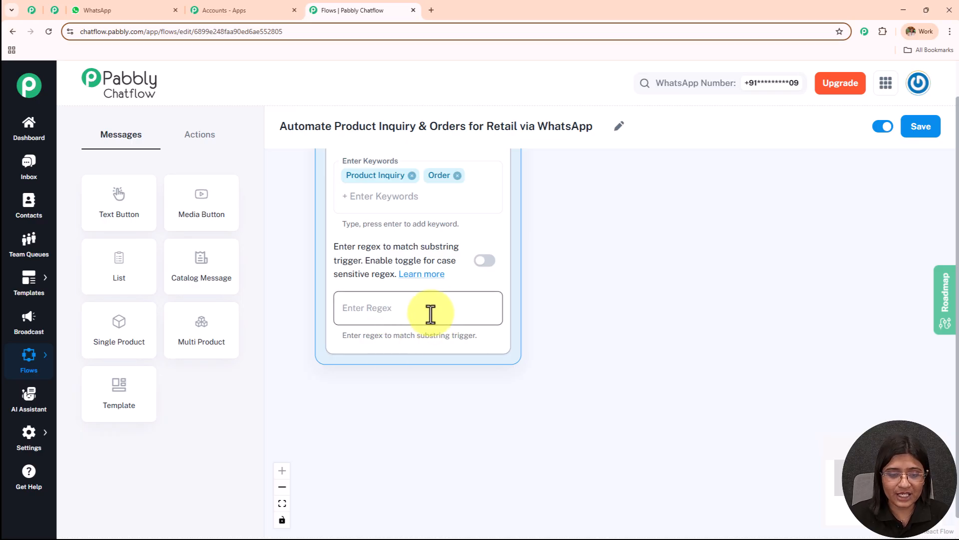
pyautogui.write('[\\s\\S]+')
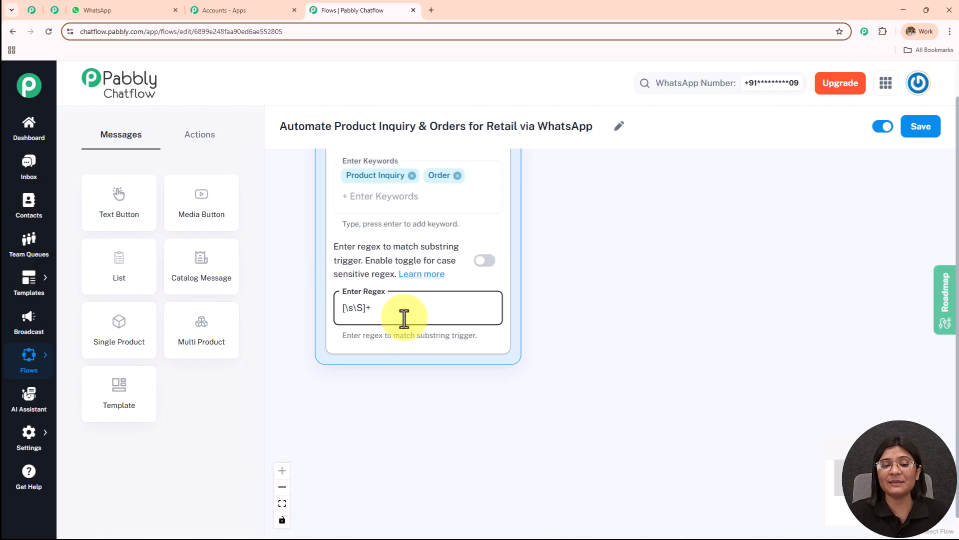
pyautogui.moveTo(626, 214); pyautogui.dragTo(617, 354)
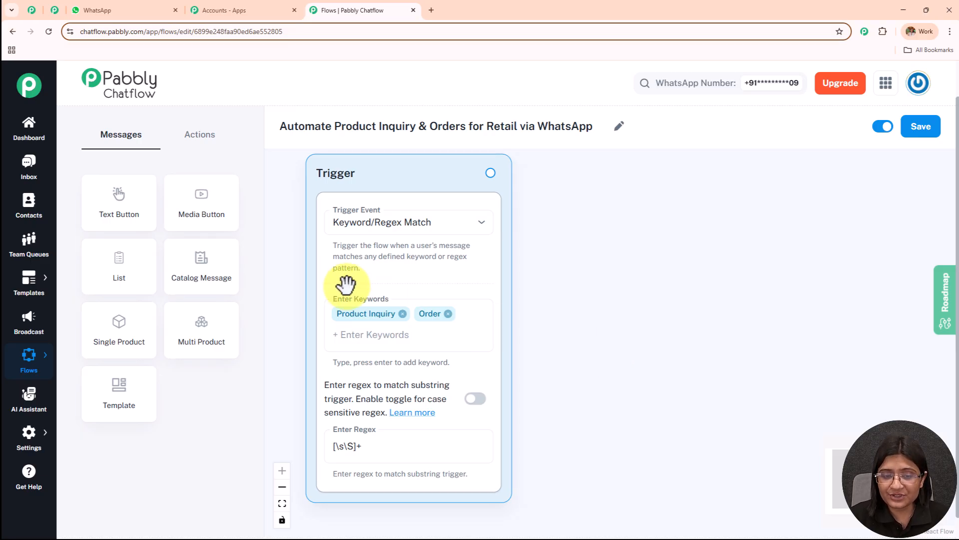
pyautogui.click(382, 442)
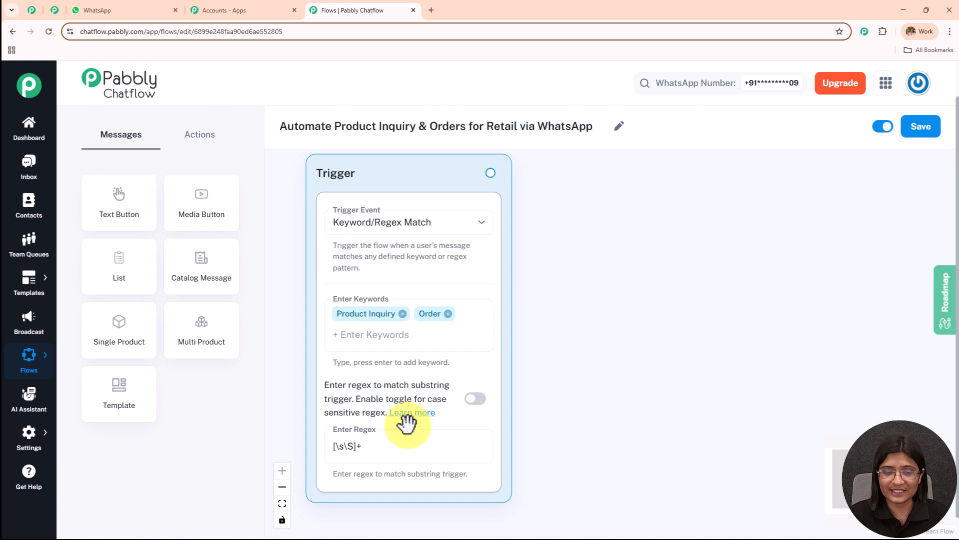
# Switch to WhatsApp Web and review the customer's first message and the store's welcome reply
pyautogui.click(142, 9)
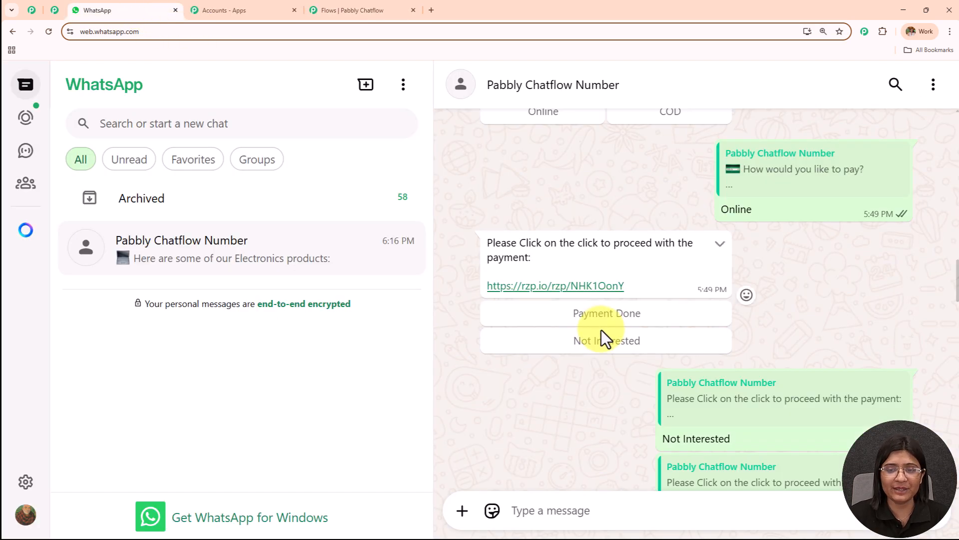
pyautogui.scroll(5, 601, 330)
pyautogui.scroll(15, 605, 323)
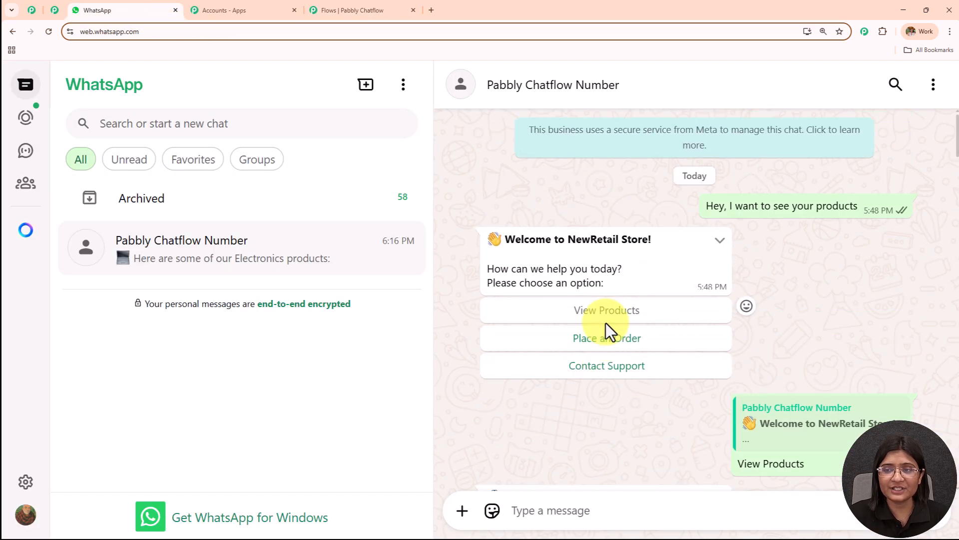
pyautogui.moveTo(707, 206); pyautogui.dragTo(862, 212)
pyautogui.moveTo(614, 290); pyautogui.dragTo(481, 226)
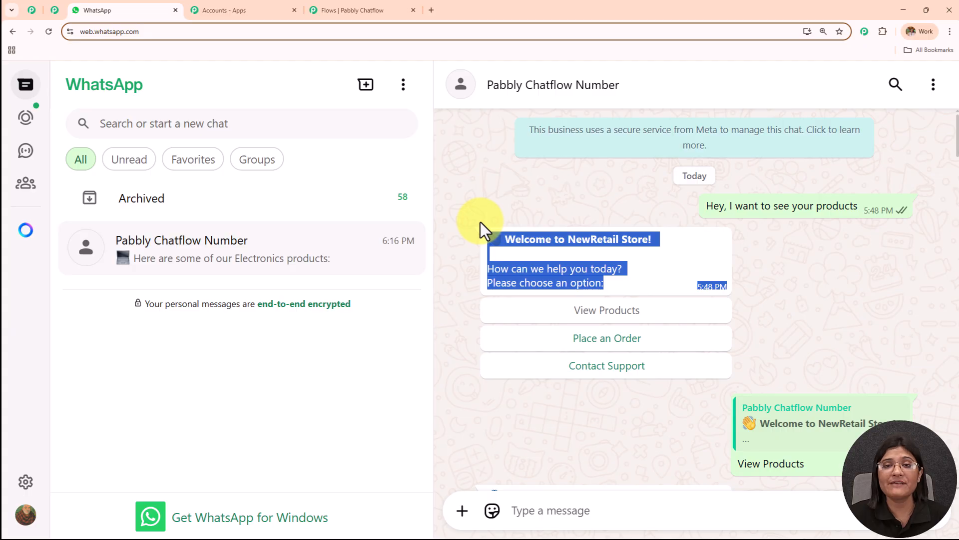
# Switch to Pabbly Chatflow and connect a new Text Button block to the Trigger block, consulting the WhatsApp welcome message as reference
pyautogui.click(347, 4)
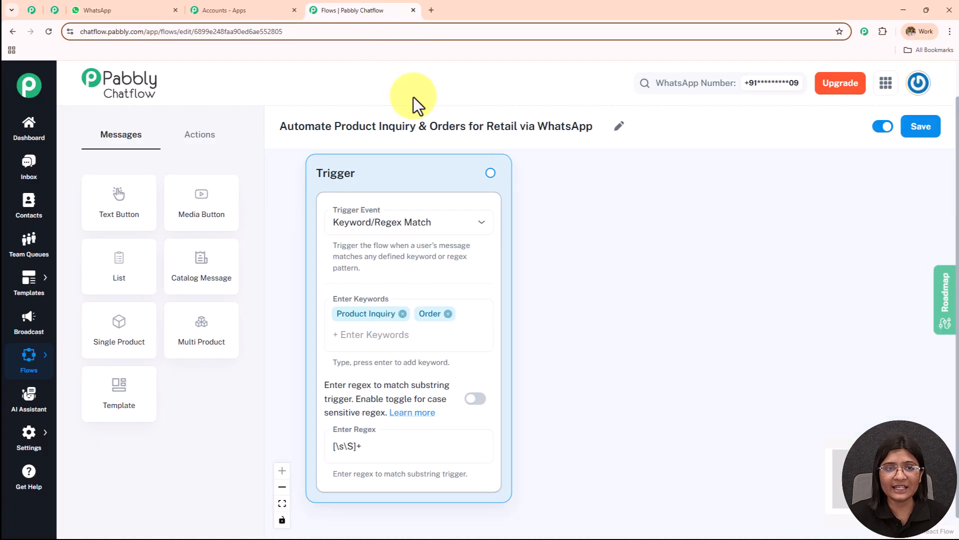
pyautogui.moveTo(520, 172); pyautogui.dragTo(649, 169)
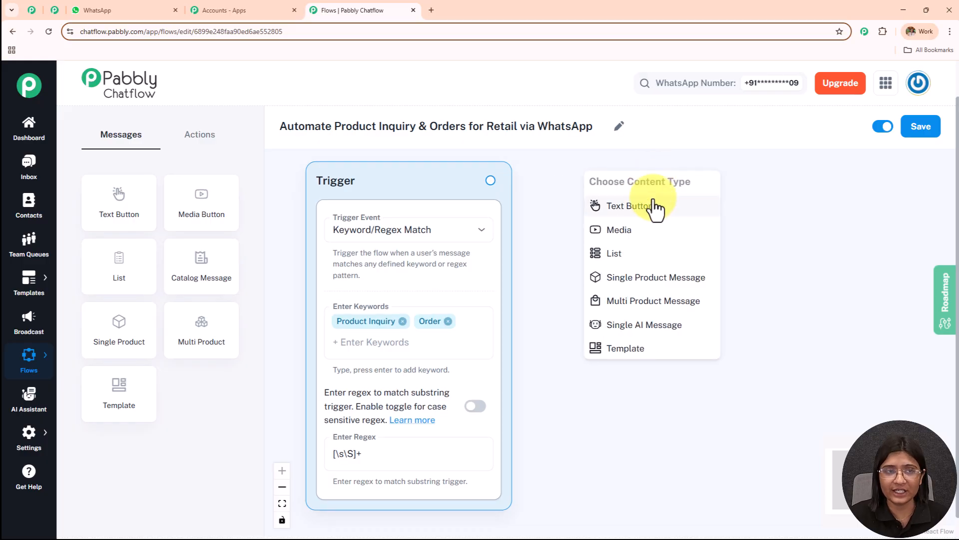
pyautogui.click(153, 5)
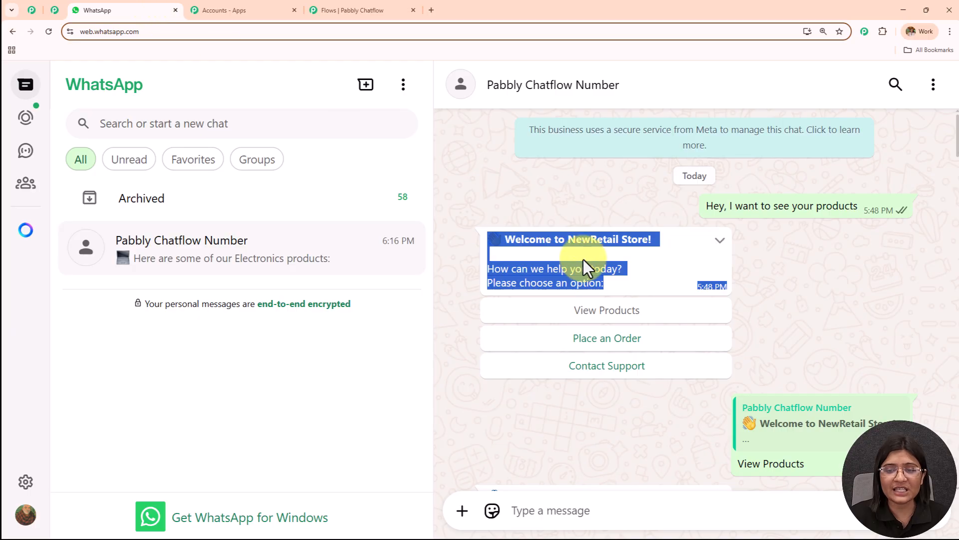
pyautogui.click(567, 257)
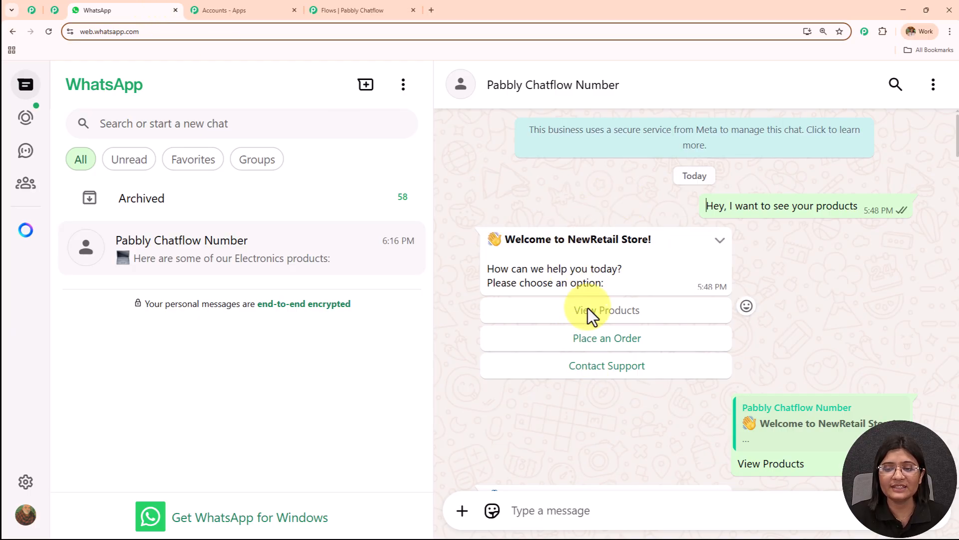
pyautogui.click(347, 10)
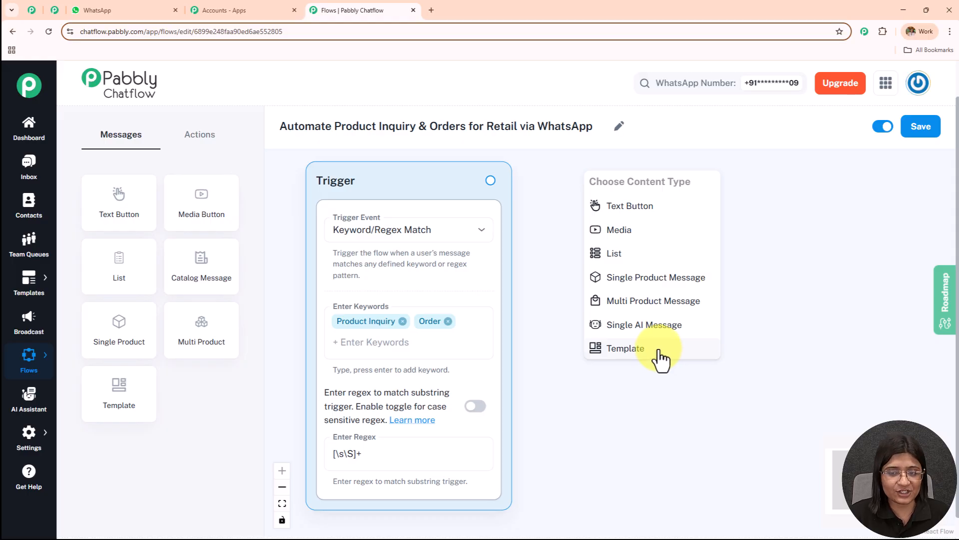
pyautogui.click(642, 208)
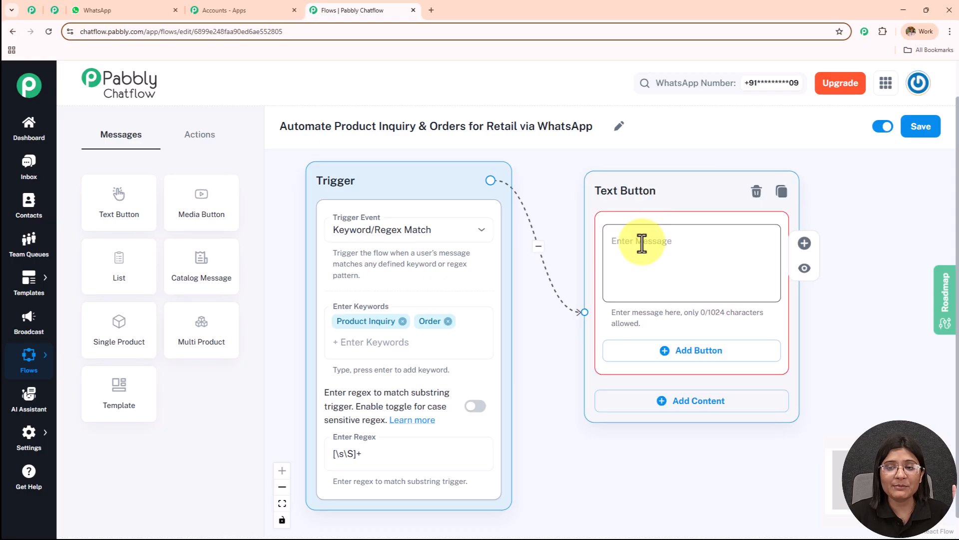
# Enter the NewRetail Store welcome message in the Text Button block, wrapping "Welcome to NewRetail Store!" in asterisks for bold
pyautogui.click(641, 243)
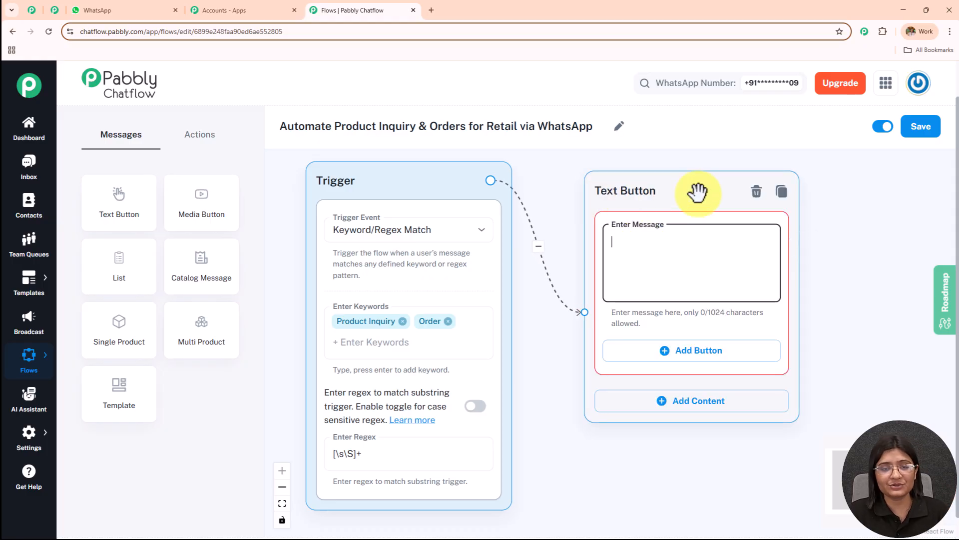
pyautogui.write('👋 Welcome to NewRetail Store!  How can we help you today? Please choose an option:')
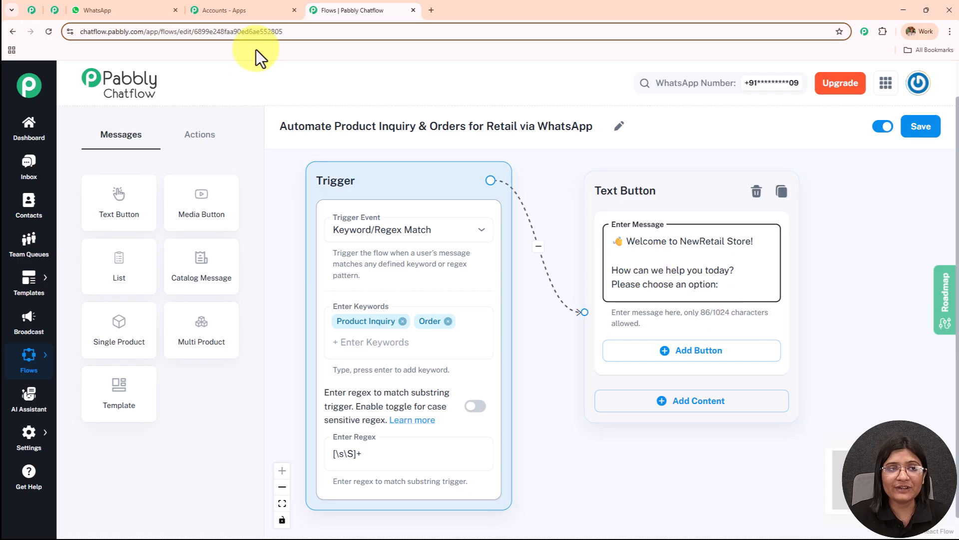
pyautogui.click(152, 9)
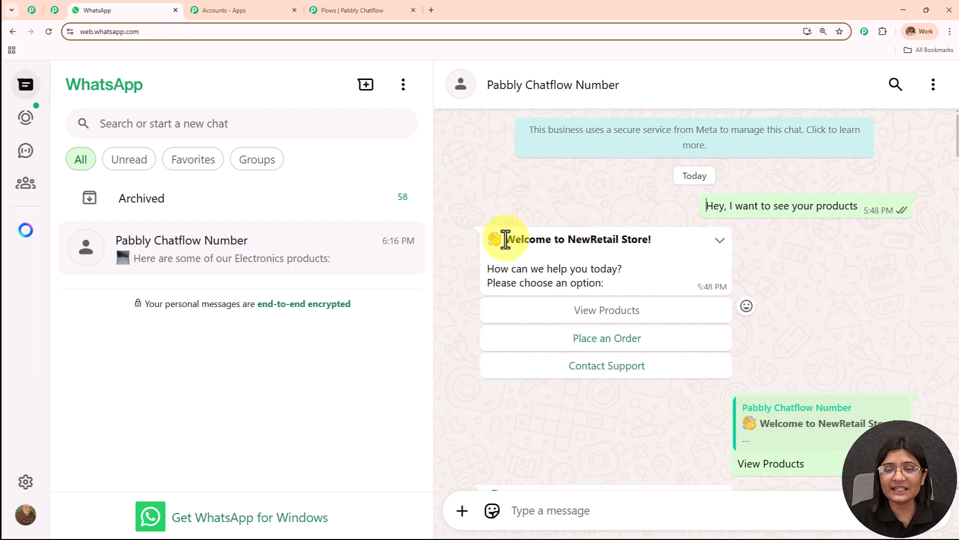
pyautogui.moveTo(505, 240); pyautogui.dragTo(658, 240)
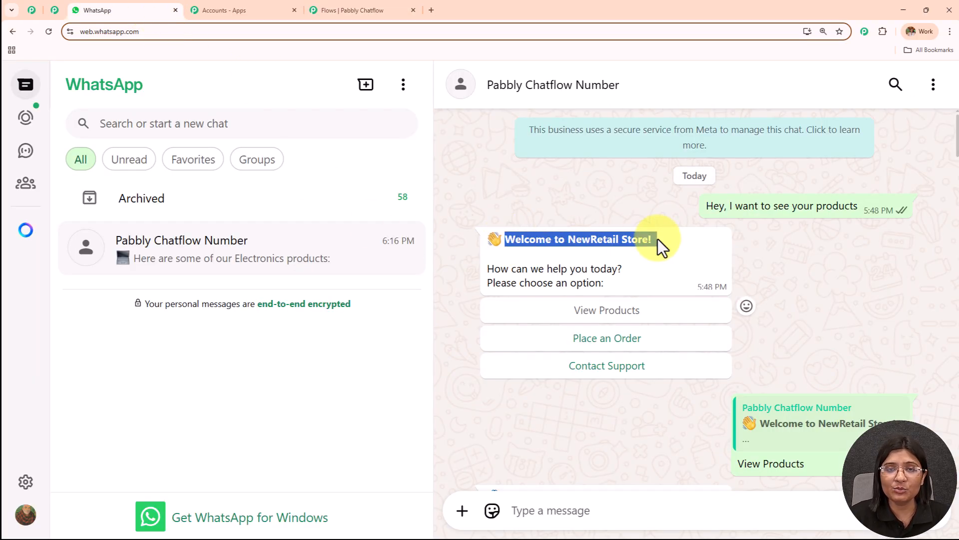
pyautogui.click(362, 10)
pyautogui.click(754, 243)
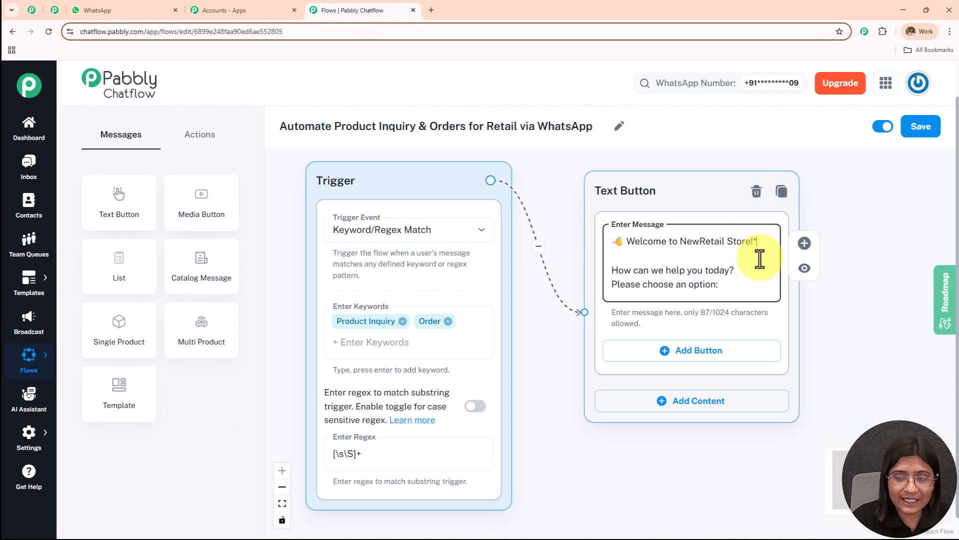
pyautogui.click(628, 242)
pyautogui.write('*')
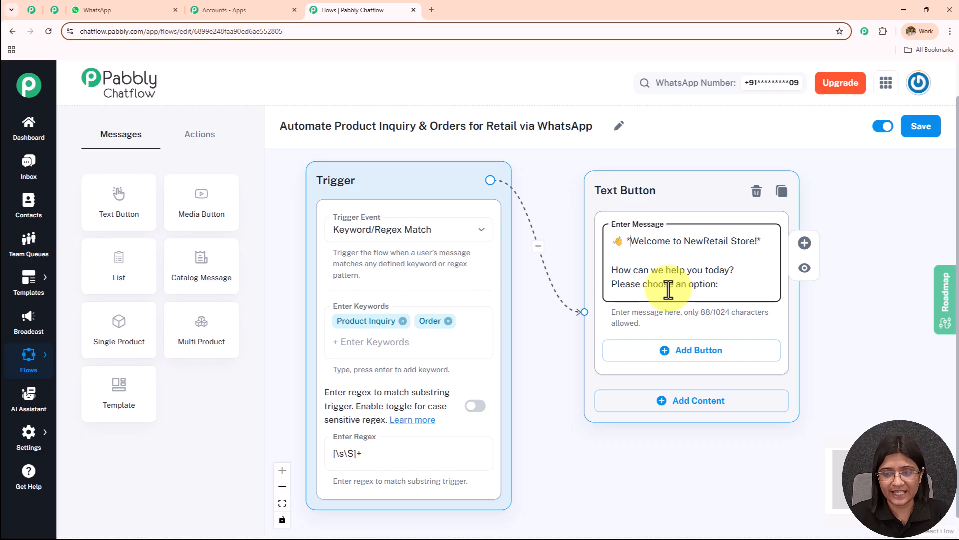
# Add three buttons to the welcome Text Button block, labelled "View Products", "Place an Order" and "Contact Support"
pyautogui.click(696, 353)
pyautogui.click(695, 422)
pyautogui.click(690, 499)
pyautogui.moveTo(835, 392); pyautogui.dragTo(745, 295)
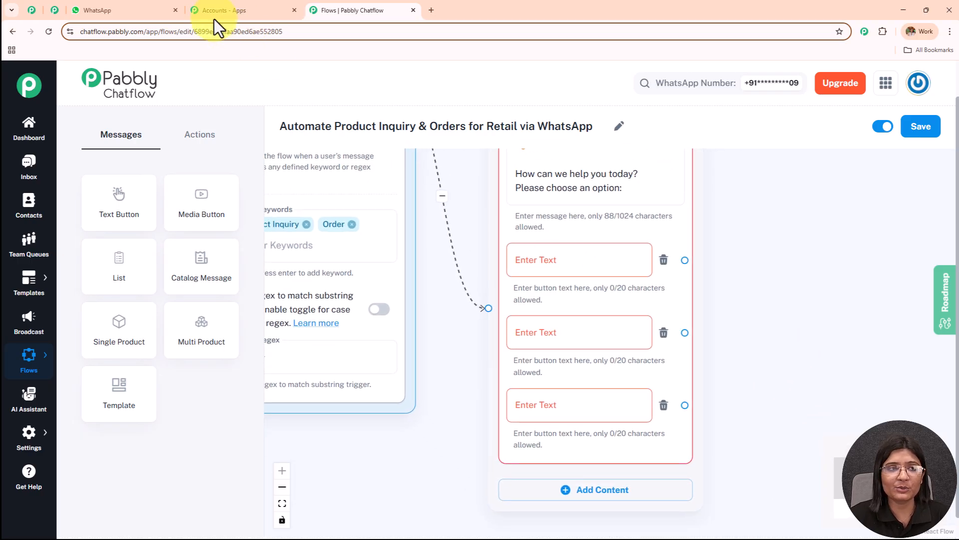
pyautogui.click(159, 11)
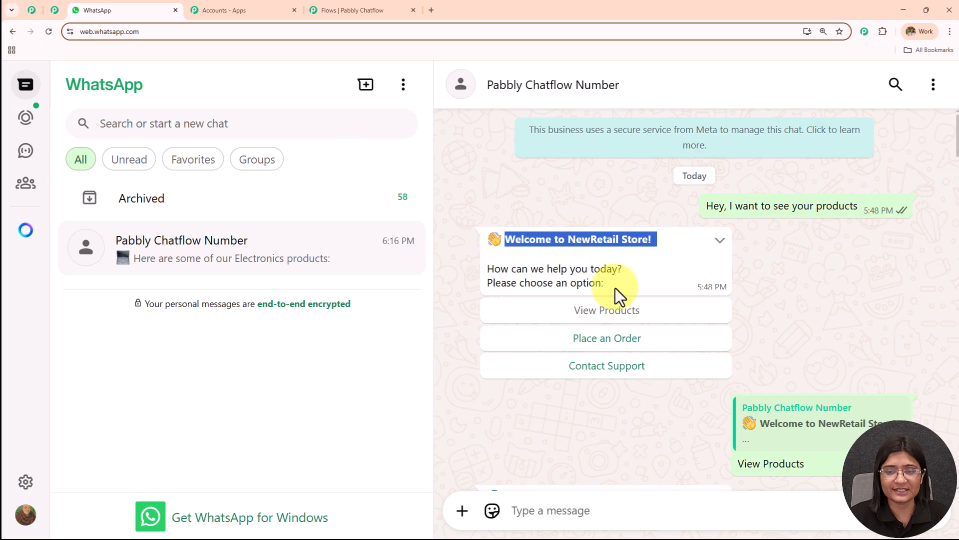
pyautogui.click(347, 9)
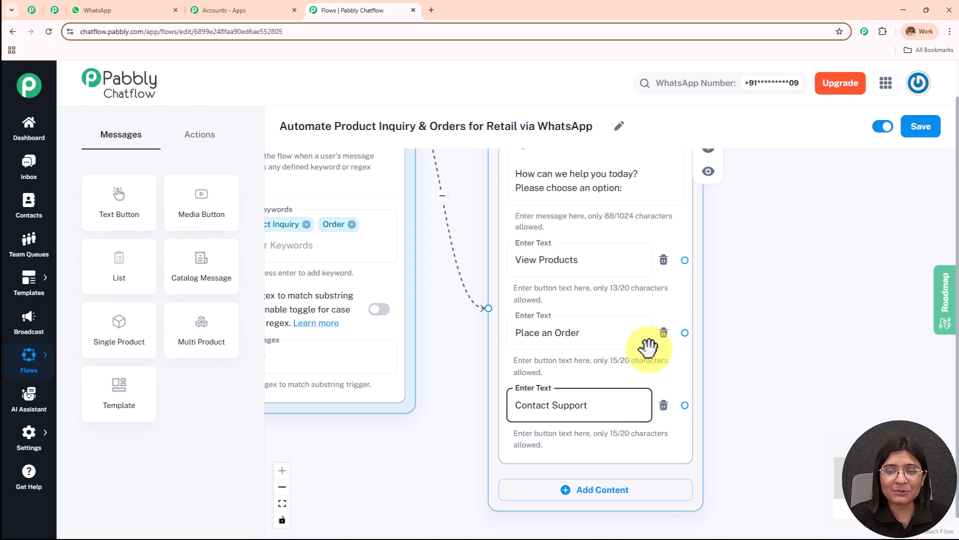
pyautogui.scroll(-3, 744, 289)
pyautogui.moveTo(805, 266); pyautogui.dragTo(670, 278)
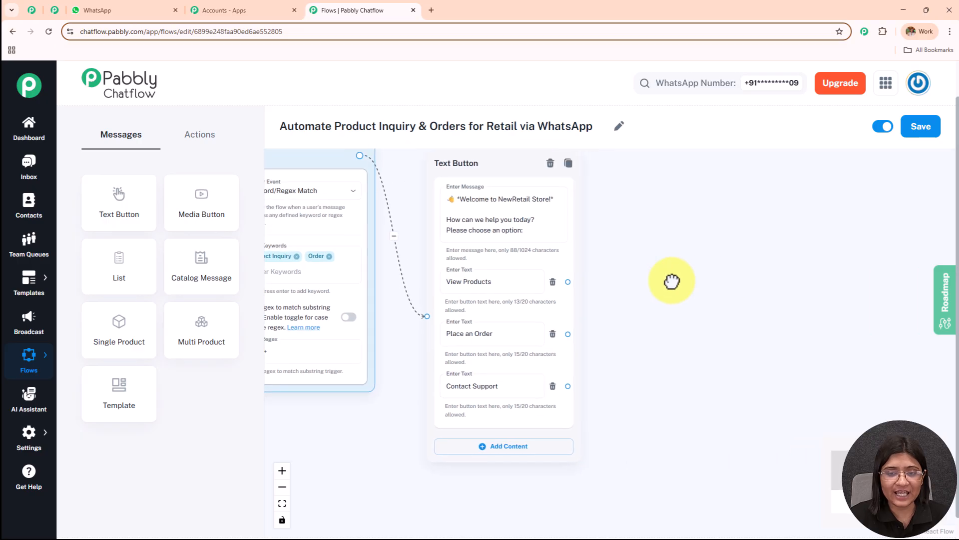
# Switch to WhatsApp Web and review the demo conversation from category selection through product details, quantity, address, payment and order confirmation
pyautogui.click(150, 11)
pyautogui.scroll(-7, 684, 315)
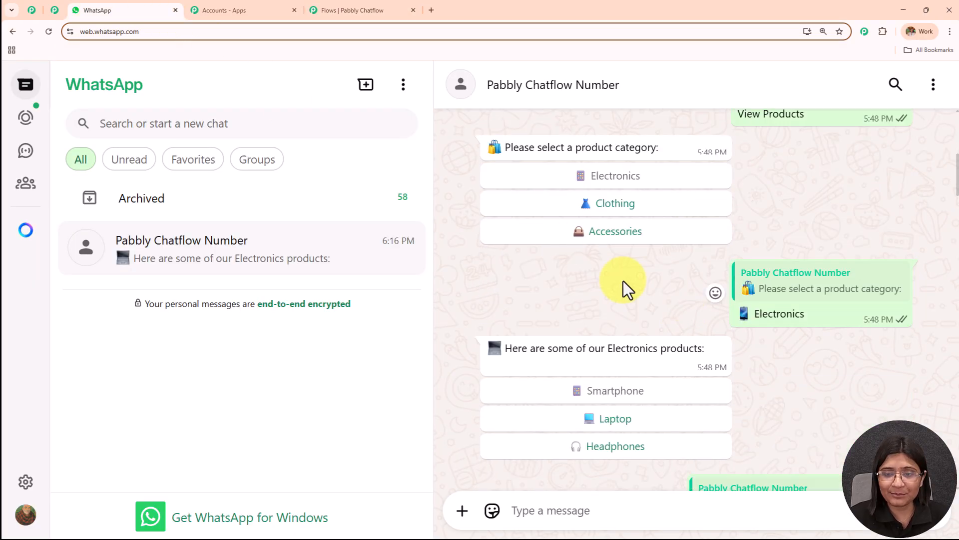
pyautogui.scroll(-4, 619, 295)
pyautogui.scroll(-4, 616, 300)
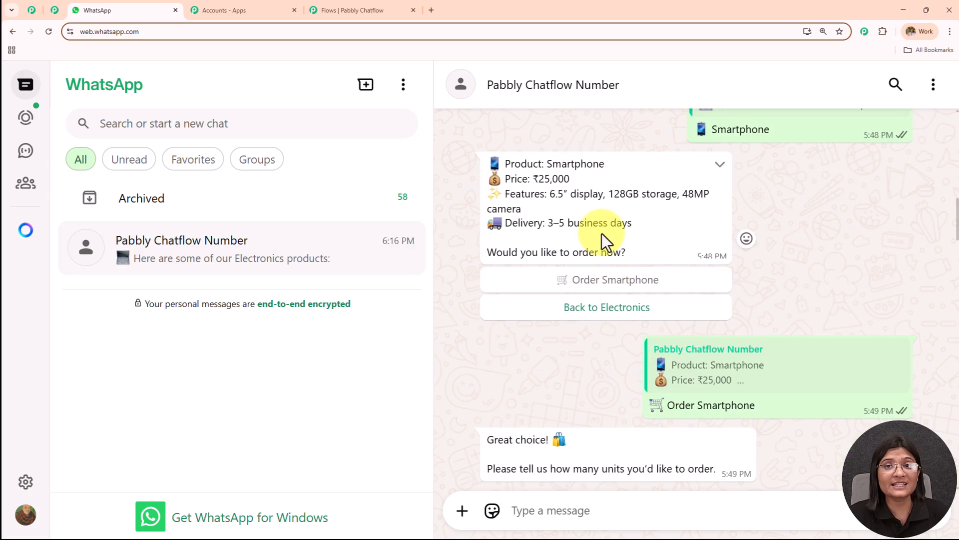
pyautogui.scroll(-7, 600, 284)
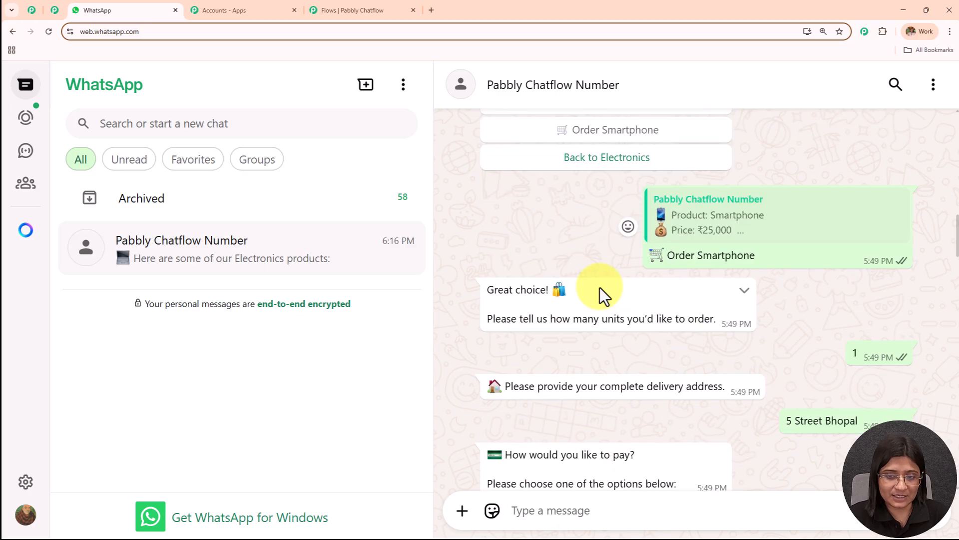
pyautogui.scroll(-6, 595, 283)
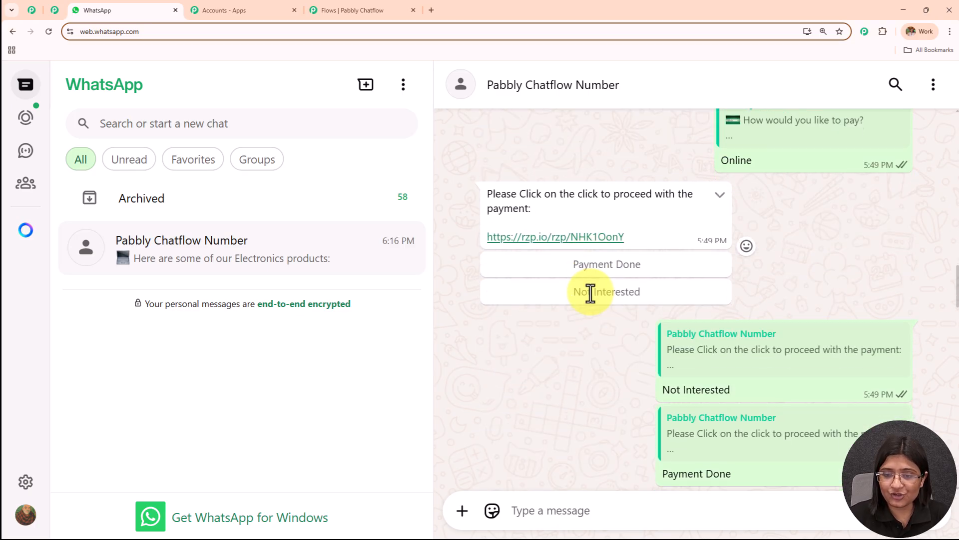
pyautogui.scroll(-7, 590, 298)
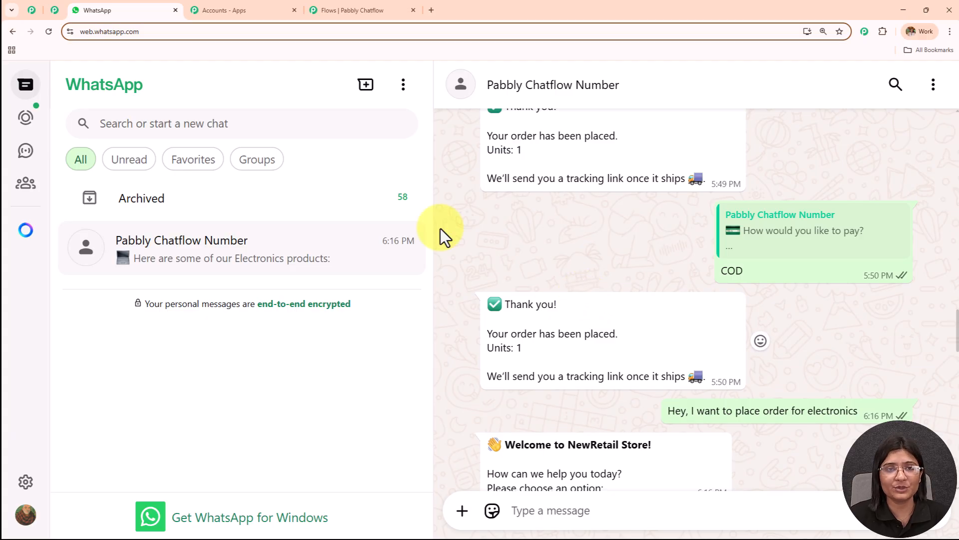
# Switch to the completed flow in Pabbly Chatflow and examine its welcome, product category and Electronics blocks with their button connections
pyautogui.click(377, 10)
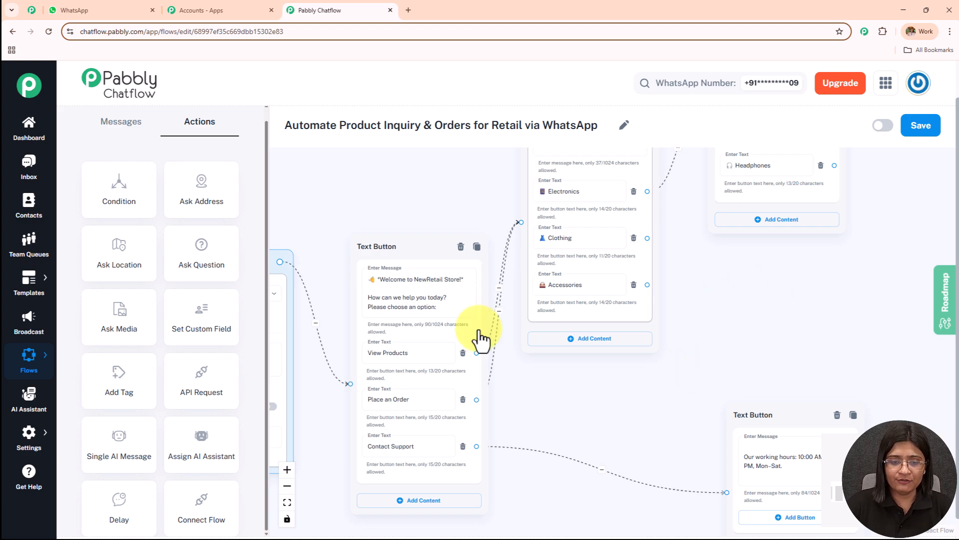
pyautogui.moveTo(739, 303); pyautogui.dragTo(700, 394)
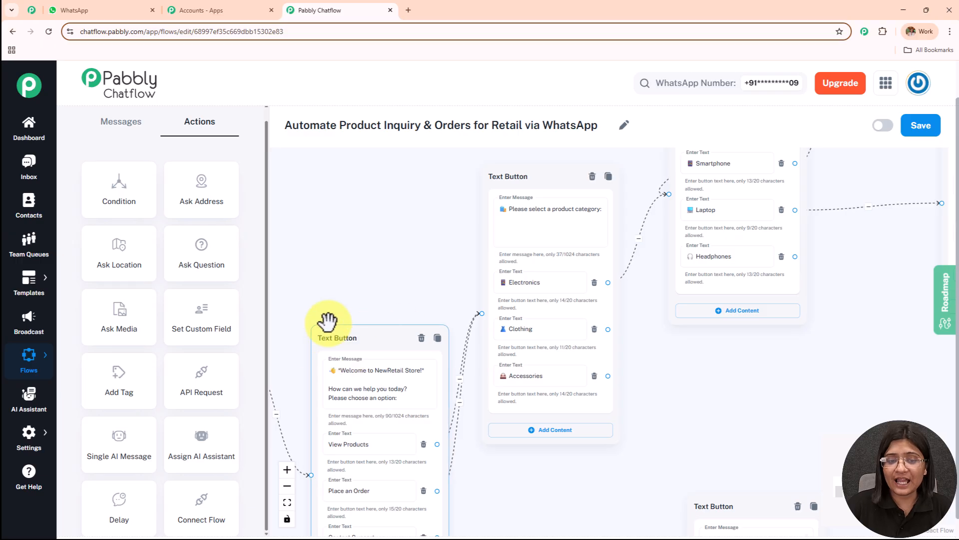
pyautogui.moveTo(390, 283); pyautogui.dragTo(393, 253)
pyautogui.scroll(2, 394, 252)
pyautogui.moveTo(478, 207); pyautogui.dragTo(347, 350)
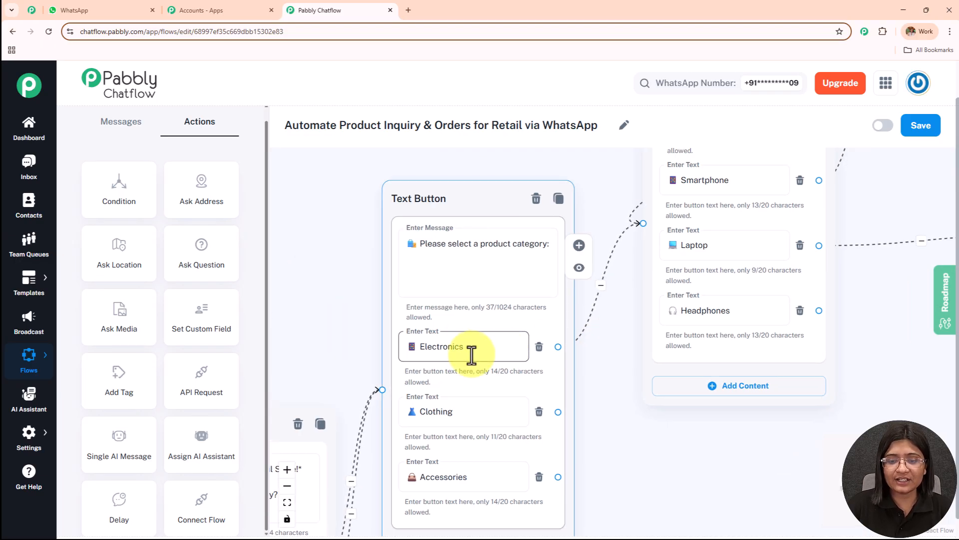
pyautogui.moveTo(617, 330); pyautogui.dragTo(533, 482)
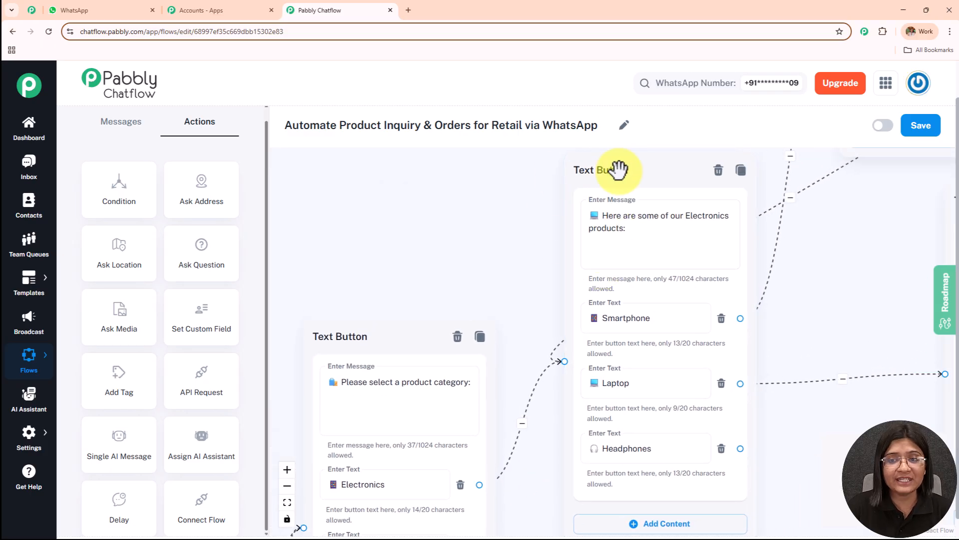
pyautogui.scroll(-3, 498, 239)
pyautogui.moveTo(498, 239); pyautogui.dragTo(483, 197)
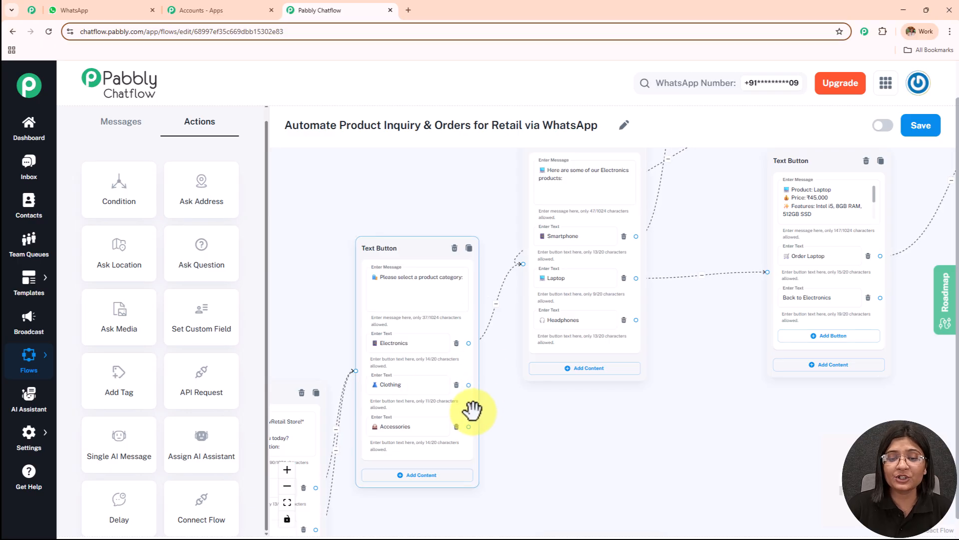
pyautogui.scroll(-1, 585, 381)
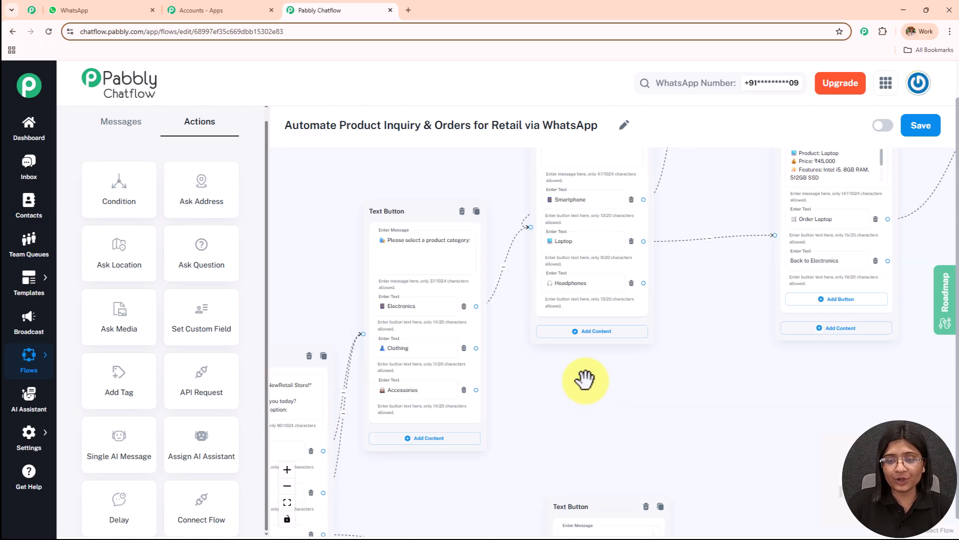
pyautogui.scroll(-2, 600, 379)
pyautogui.moveTo(676, 413); pyautogui.dragTo(650, 455)
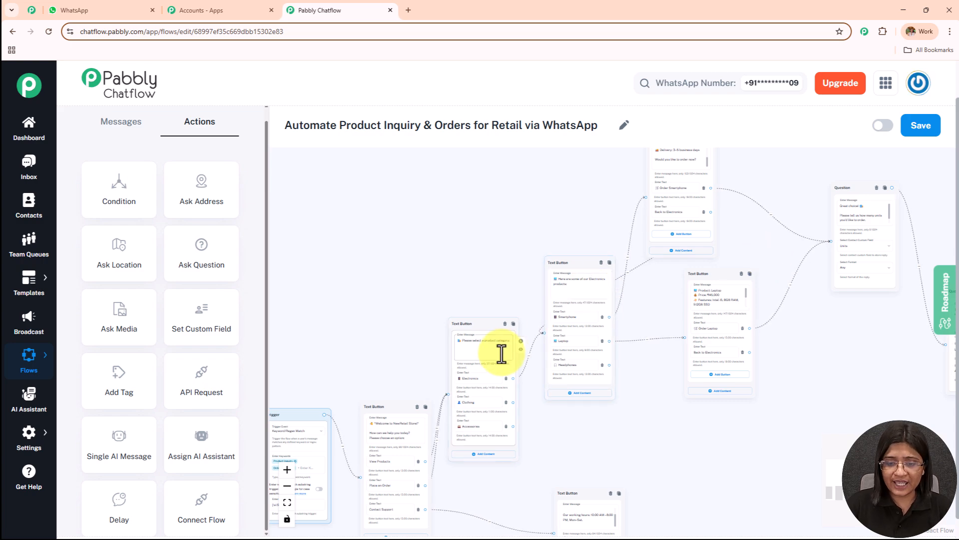
# Examine the completed flow's Smartphone and Laptop detail blocks, then its units, delivery address, payment and order confirmation blocks
pyautogui.scroll(2, 500, 355)
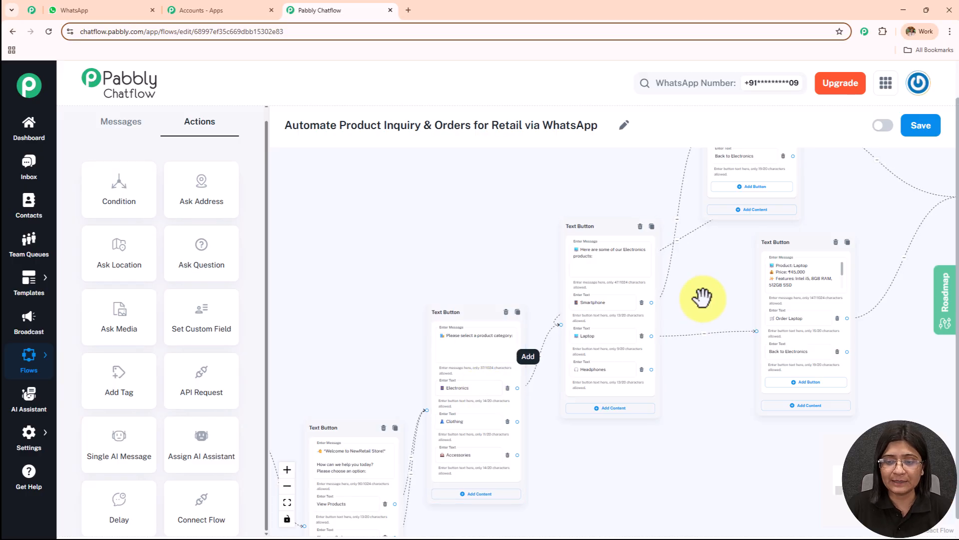
pyautogui.moveTo(697, 304); pyautogui.dragTo(625, 346)
pyautogui.moveTo(653, 311); pyautogui.dragTo(582, 422)
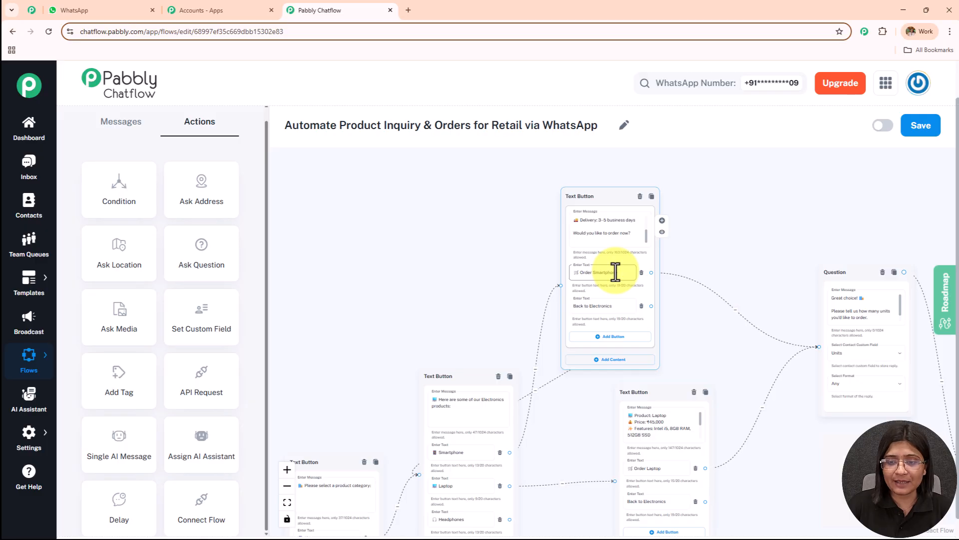
pyautogui.scroll(5, 644, 225)
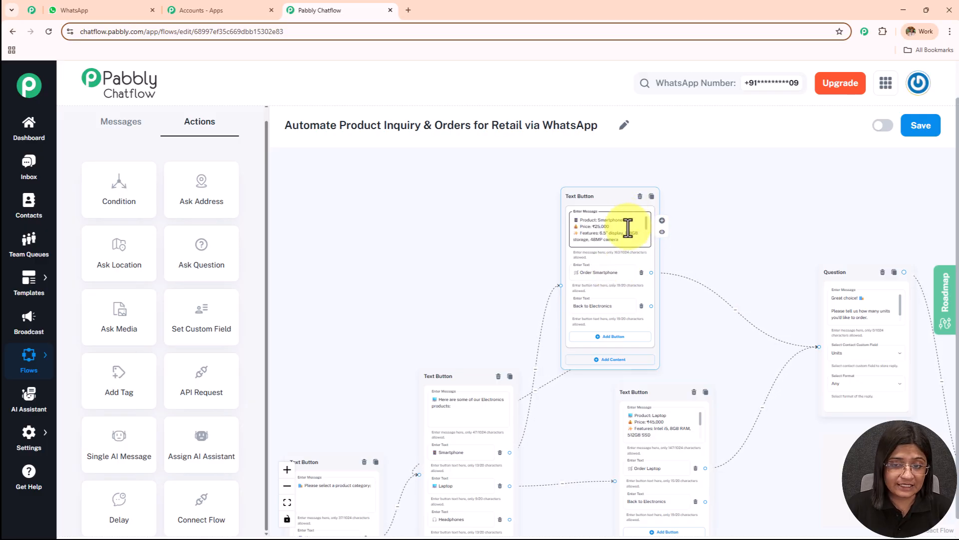
pyautogui.moveTo(670, 240); pyautogui.dragTo(418, 232)
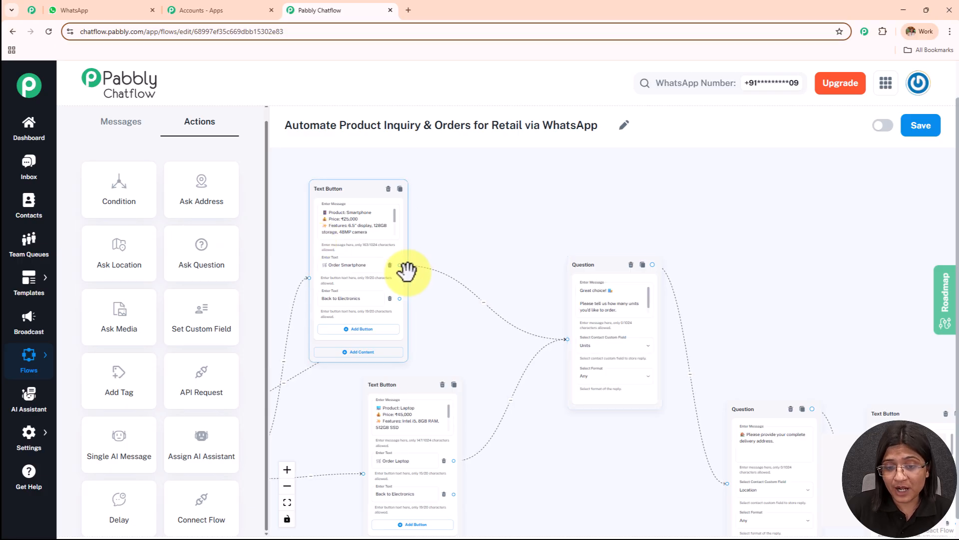
pyautogui.moveTo(666, 311); pyautogui.dragTo(559, 190)
pyautogui.moveTo(694, 251); pyautogui.dragTo(529, 220)
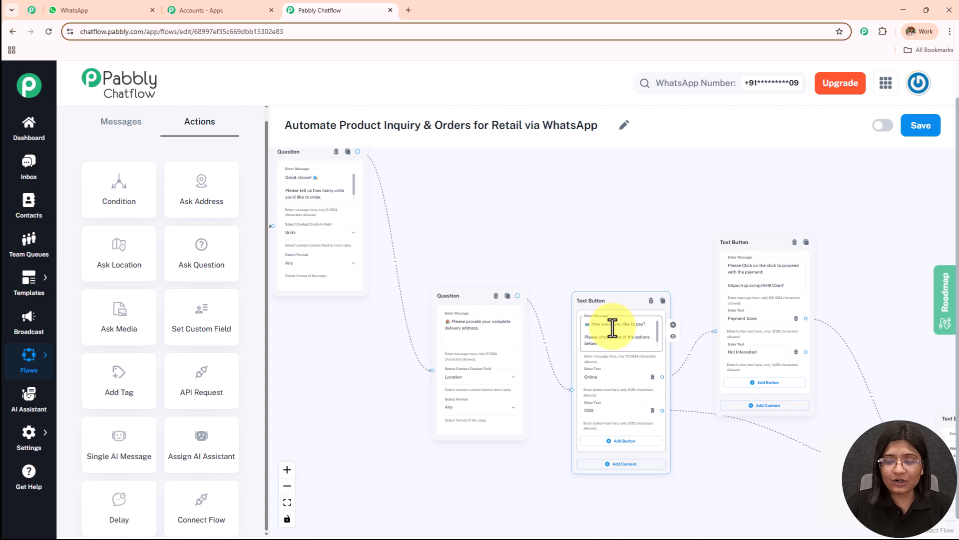
pyautogui.scroll(3, 613, 328)
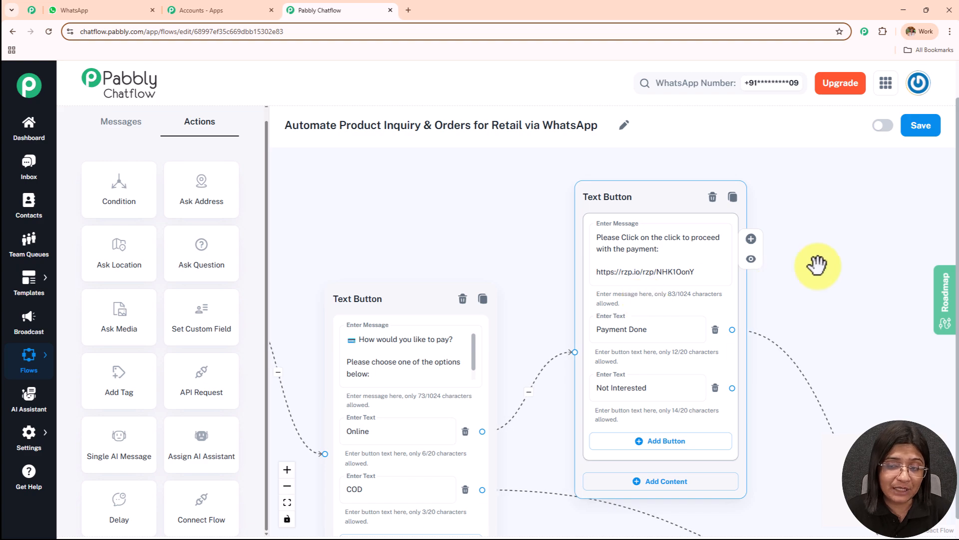
pyautogui.moveTo(814, 264); pyautogui.dragTo(723, 208)
pyautogui.scroll(-5, 723, 209)
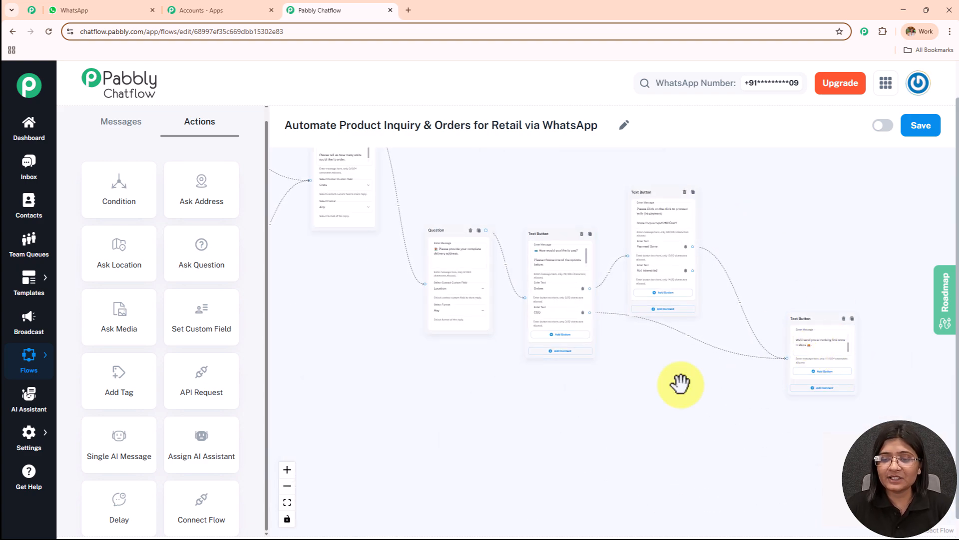
# Examine how the units Question block links the Smartphone and Laptop detail blocks to the delivery address Question
pyautogui.scroll(2, 681, 384)
pyautogui.scroll(-1, 681, 384)
pyautogui.moveTo(348, 325); pyautogui.dragTo(664, 391)
pyautogui.scroll(2, 664, 391)
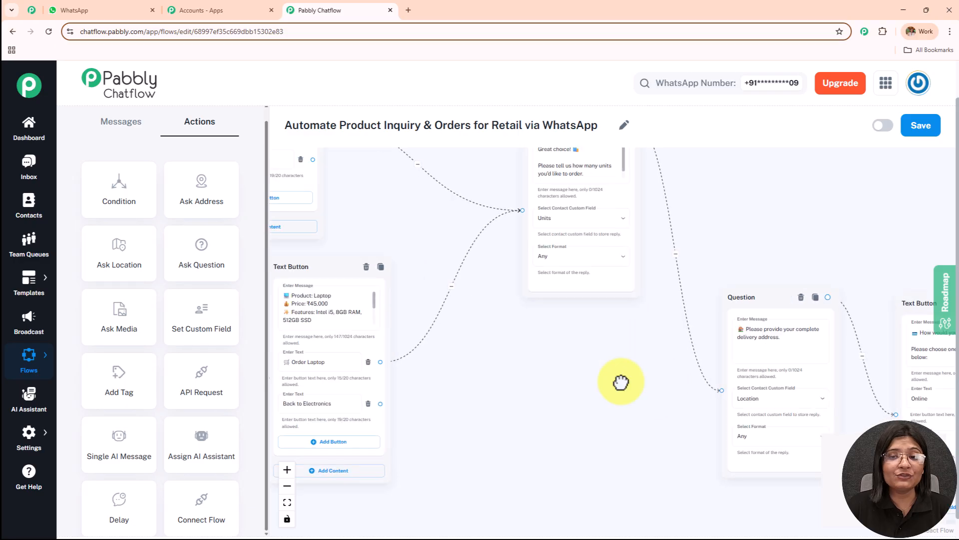
pyautogui.moveTo(643, 334); pyautogui.dragTo(591, 433)
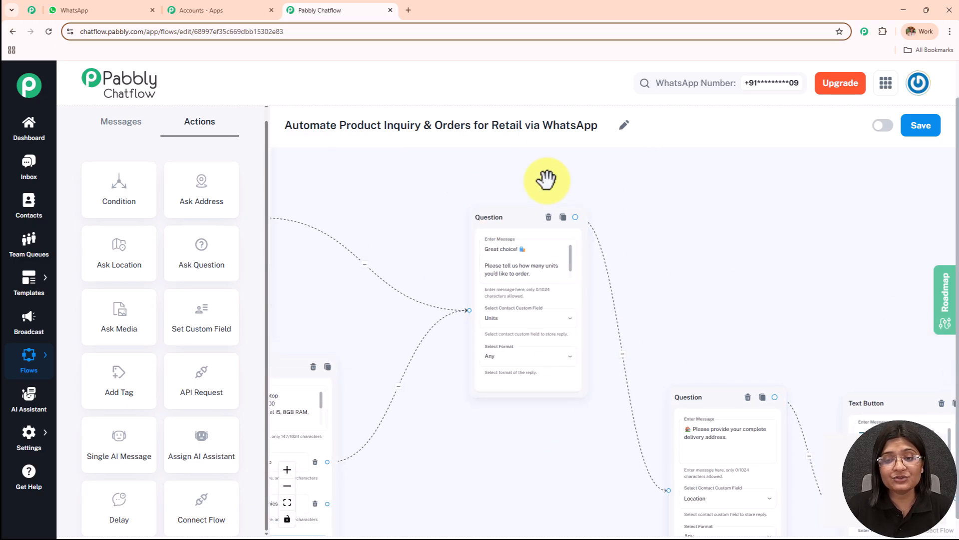
pyautogui.scroll(-3, 802, 224)
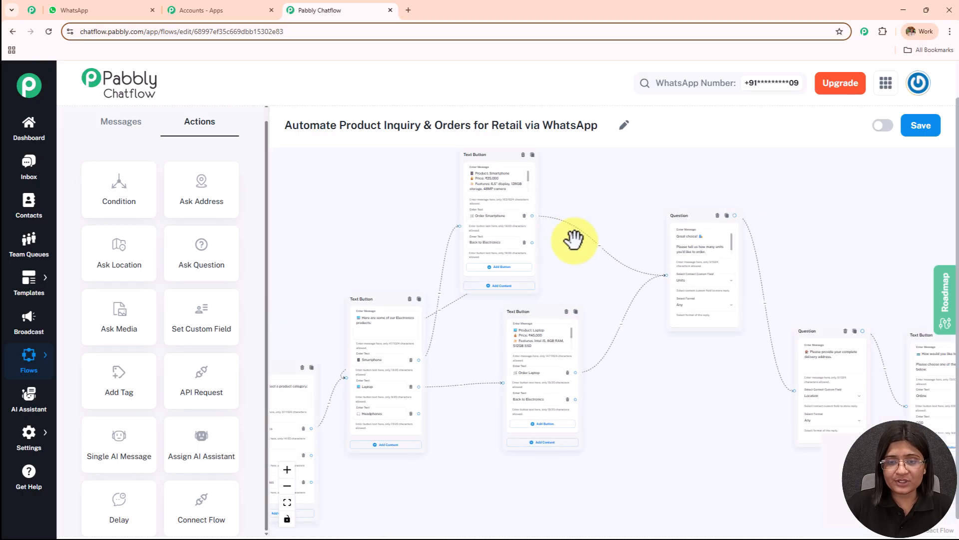
pyautogui.scroll(2, 604, 207)
pyautogui.scroll(2, 608, 205)
pyautogui.moveTo(634, 236); pyautogui.dragTo(360, 204)
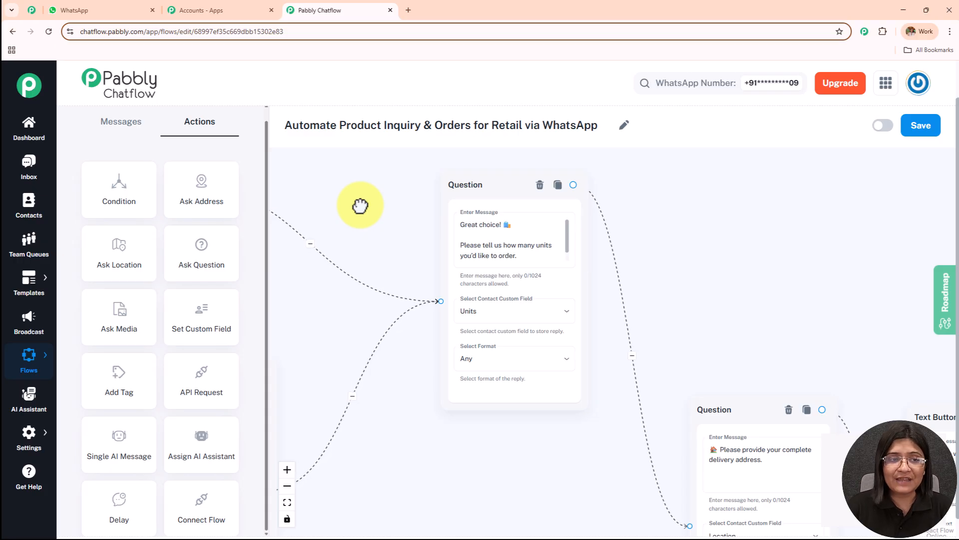
# Add a trial Question block beside the units block, check its custom field and format options, and delete it
pyautogui.moveTo(193, 265); pyautogui.dragTo(670, 206)
pyautogui.click(726, 266)
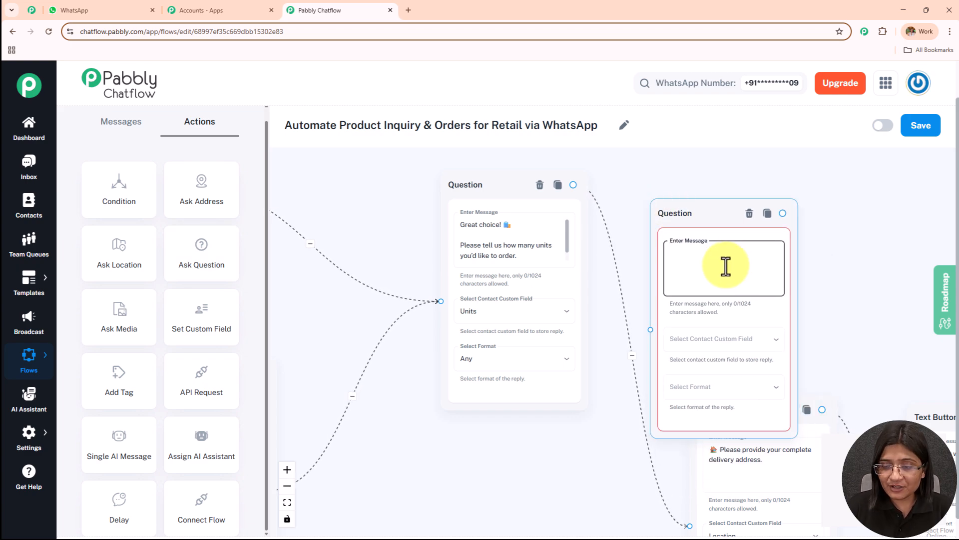
pyautogui.click(737, 340)
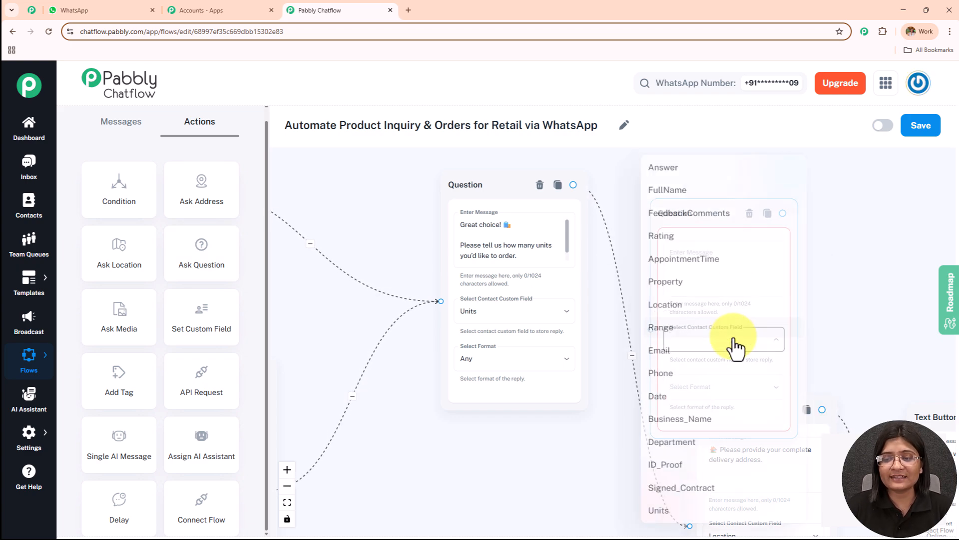
pyautogui.click(863, 289)
pyautogui.click(743, 389)
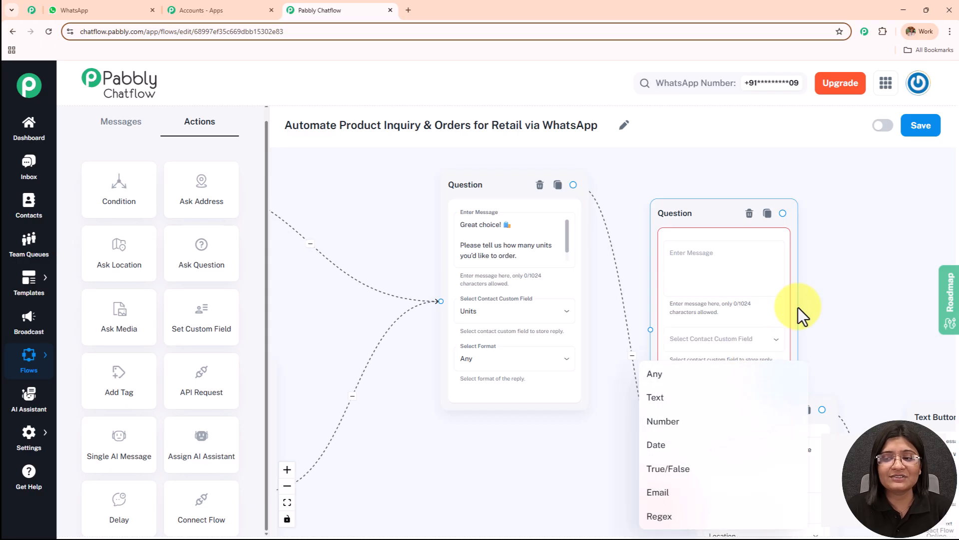
pyautogui.click(856, 266)
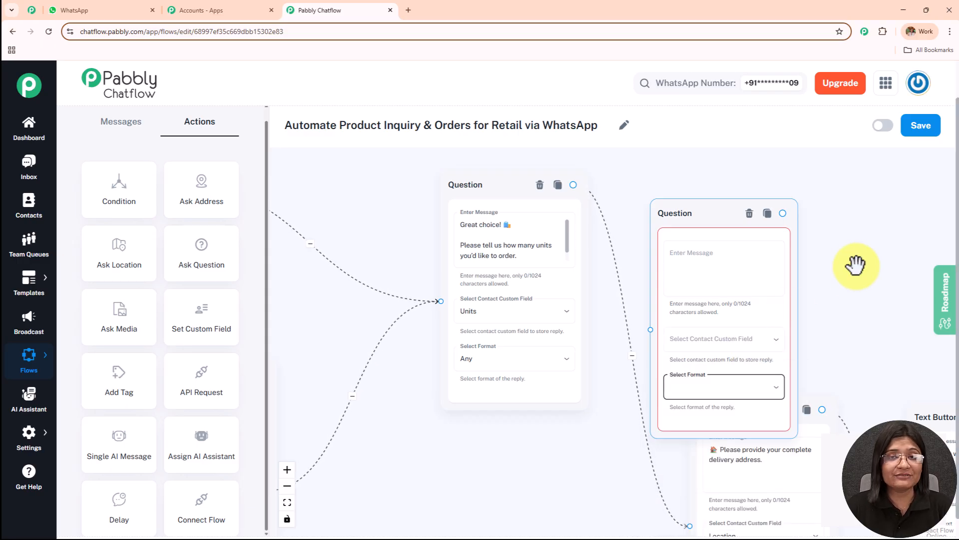
pyautogui.click(752, 216)
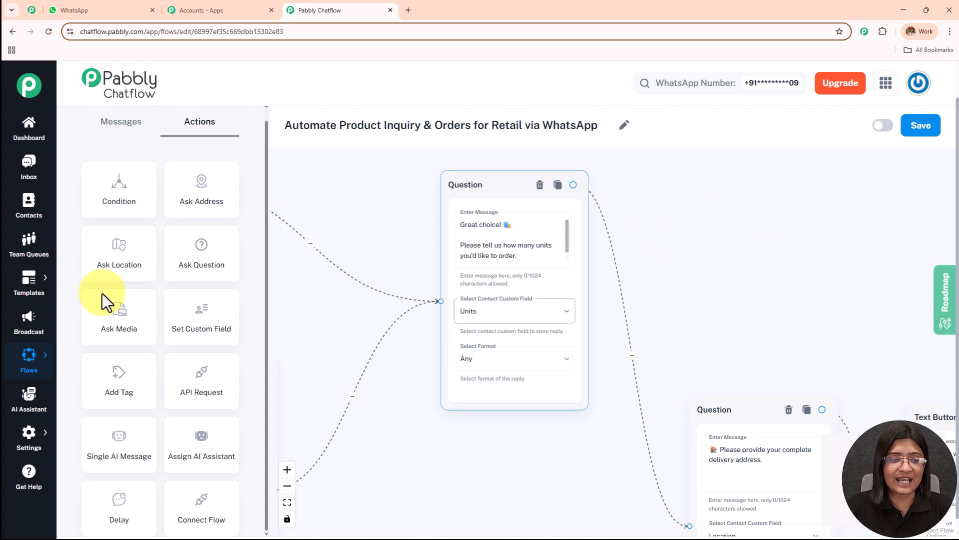
# Open the account settings in a separate tab, and enable and save the retail flow
pyautogui.click(34, 447)
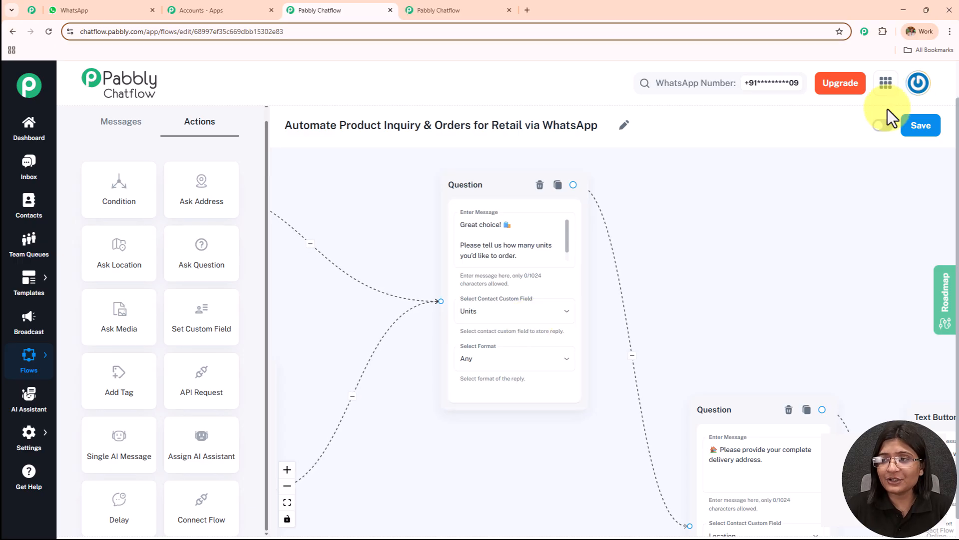
pyautogui.click(883, 125)
pyautogui.click(927, 132)
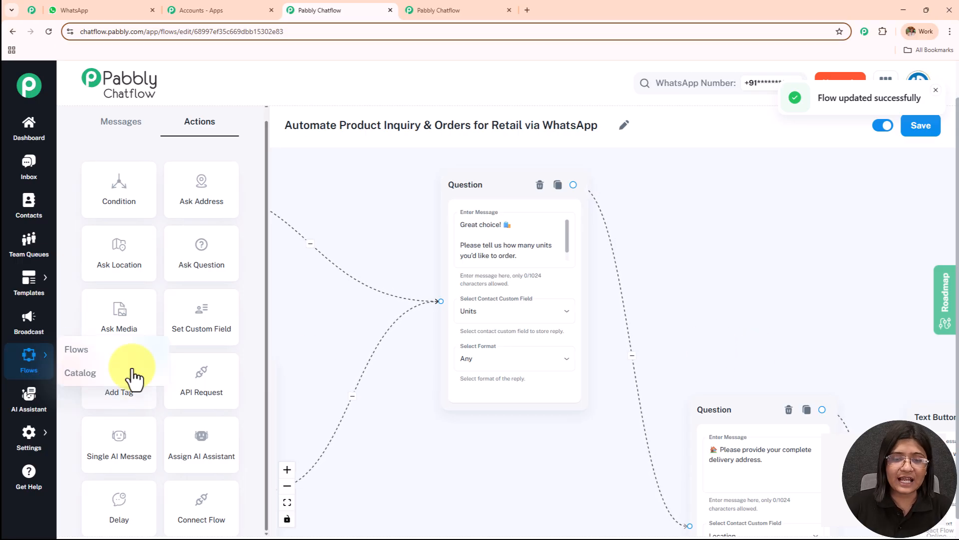
# Switch to the contact custom fields settings and review the field list down to Units
pyautogui.click(457, 10)
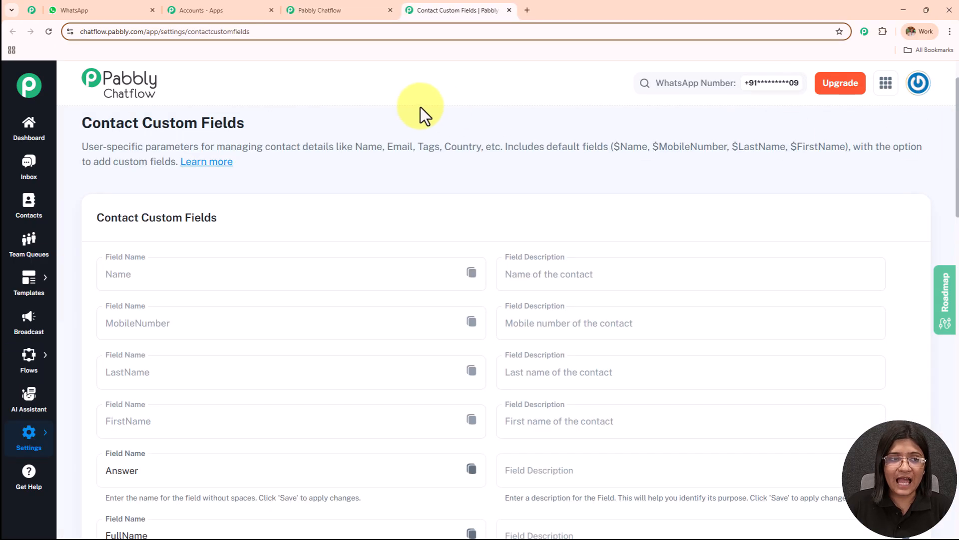
pyautogui.tripleClick(161, 126)
pyautogui.scroll(-18, 421, 250)
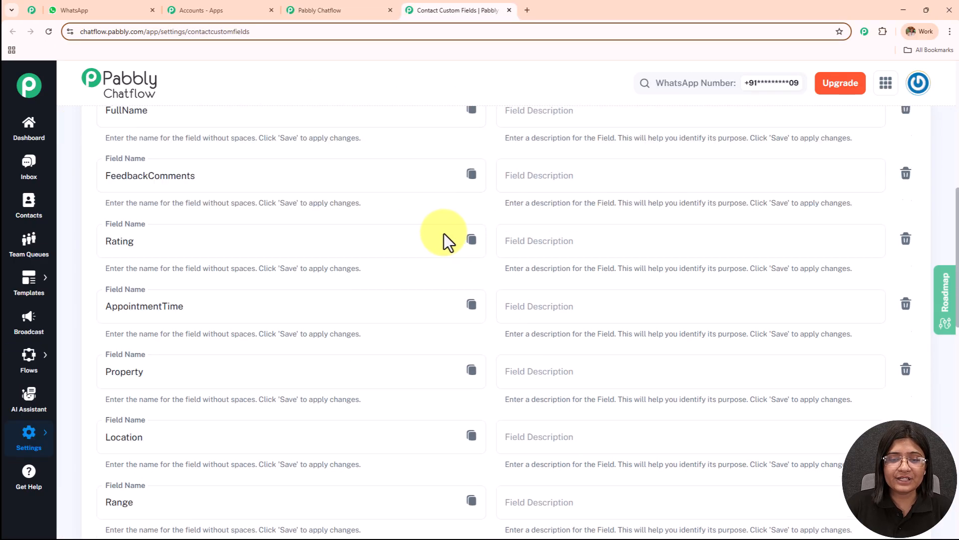
pyautogui.scroll(-2, 418, 267)
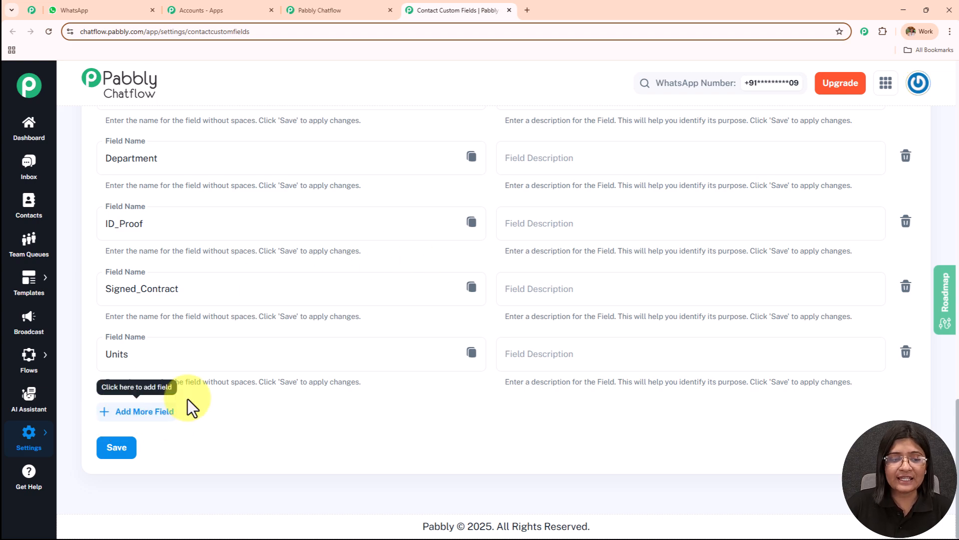
# Copy the Units custom field and try pasting it as a variable into the units Question block's message
pyautogui.click(160, 356)
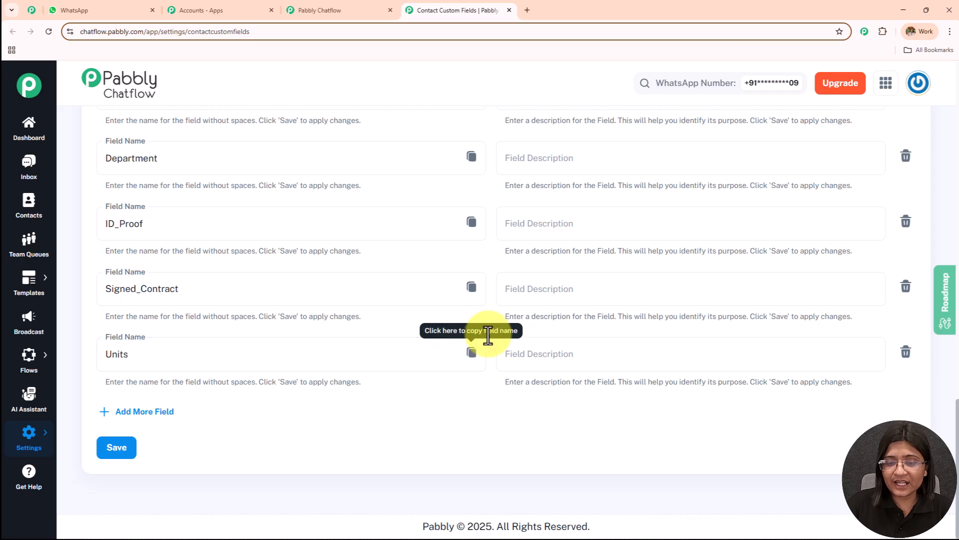
pyautogui.click(466, 353)
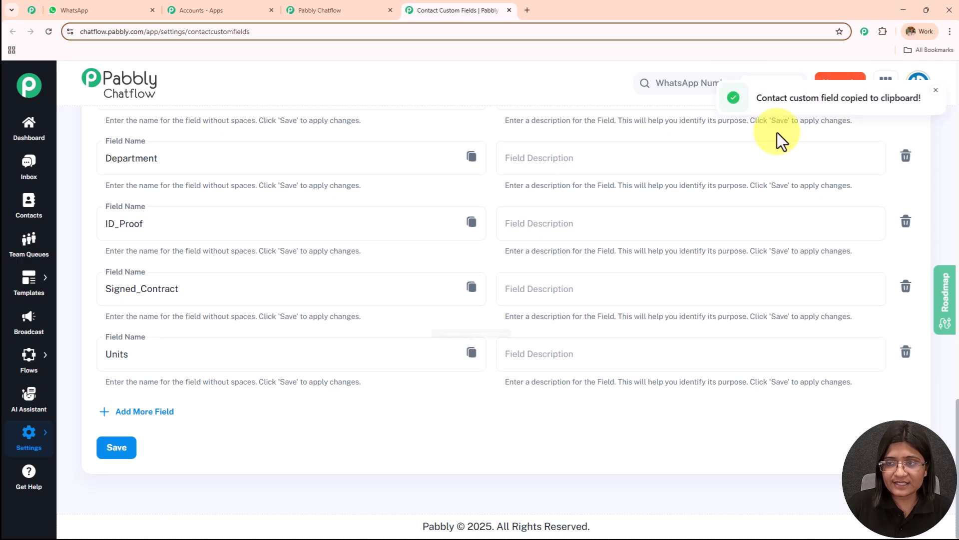
pyautogui.moveTo(759, 96); pyautogui.dragTo(909, 89)
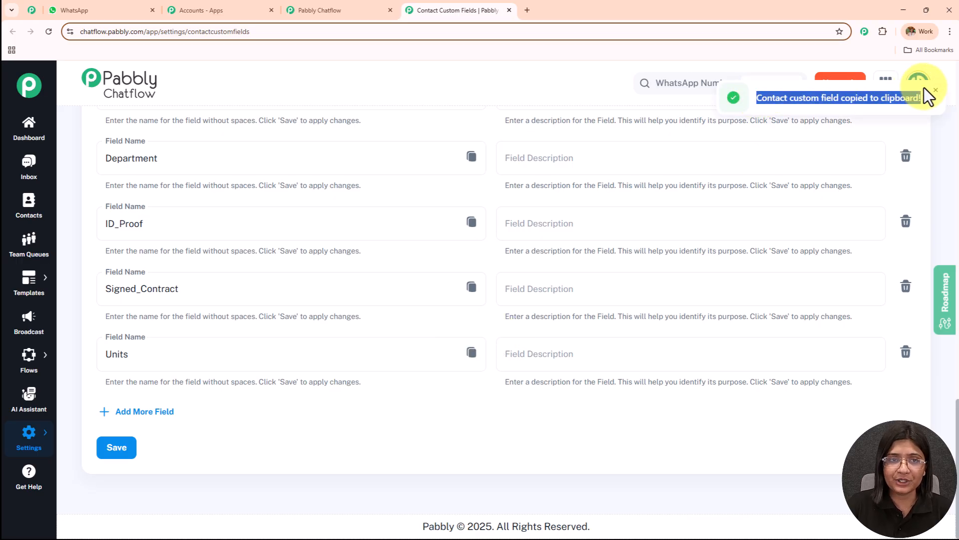
pyautogui.click(349, 10)
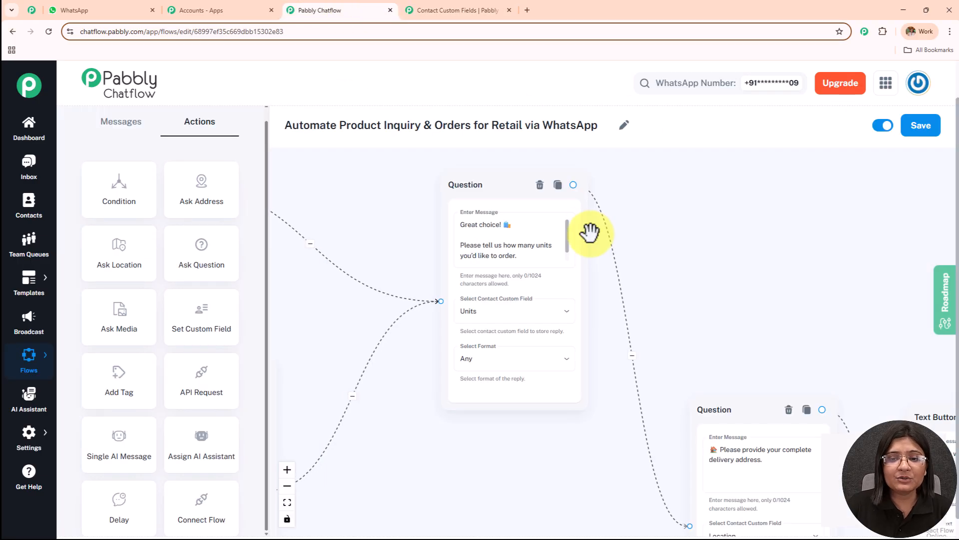
pyautogui.click(520, 225)
pyautogui.hotkey('ctrl', 'v')
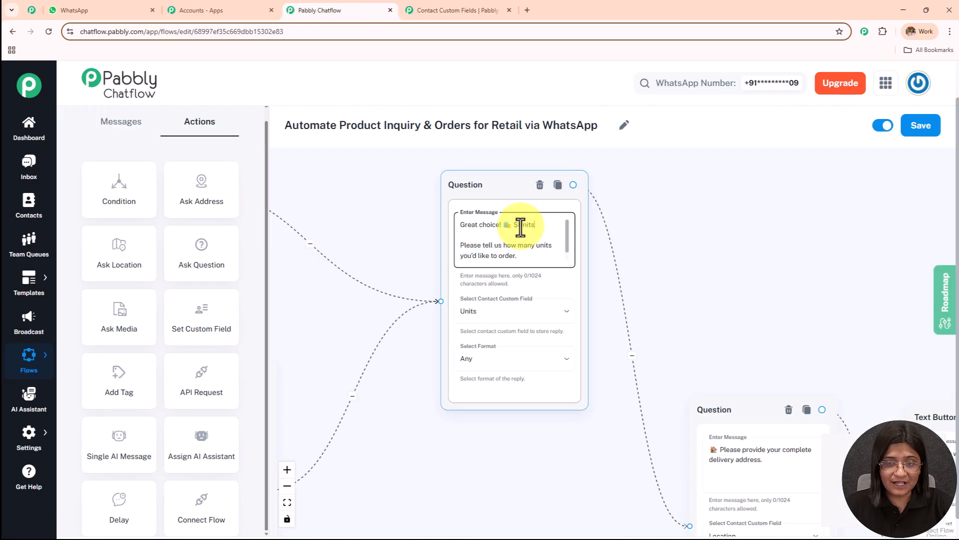
# Examine the units Question block's message, its contact custom field options and its reply format options
pyautogui.scroll(3, 538, 227)
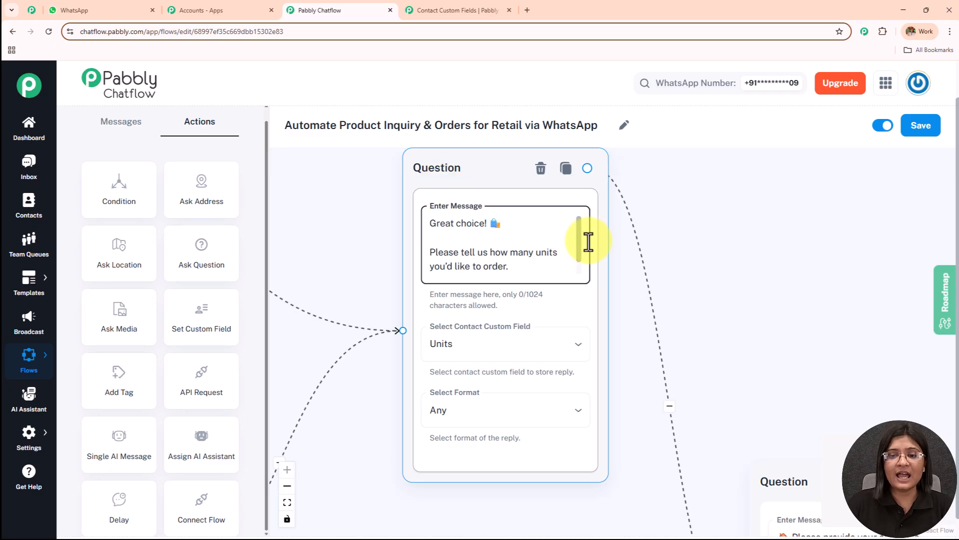
pyautogui.scroll(-2, 580, 250)
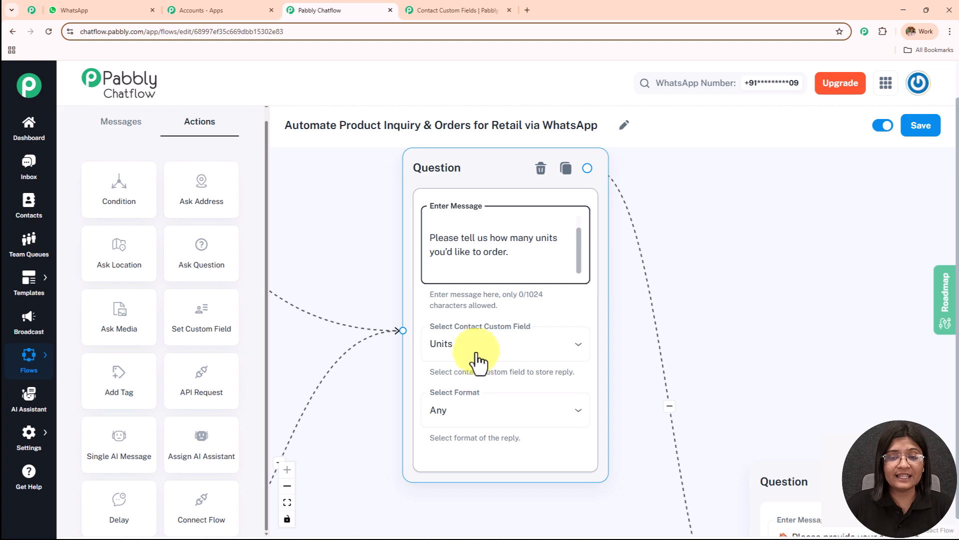
pyautogui.click(453, 10)
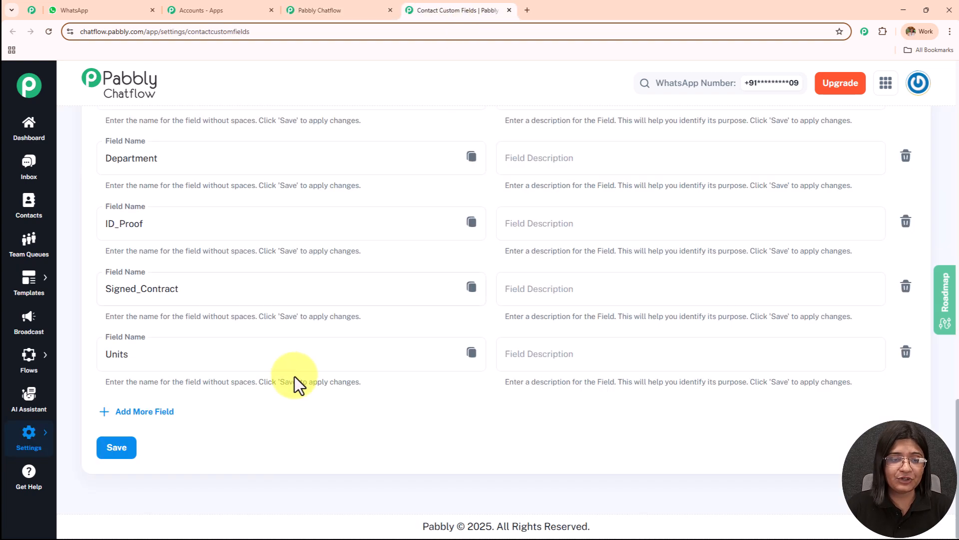
pyautogui.click(354, 4)
pyautogui.click(487, 344)
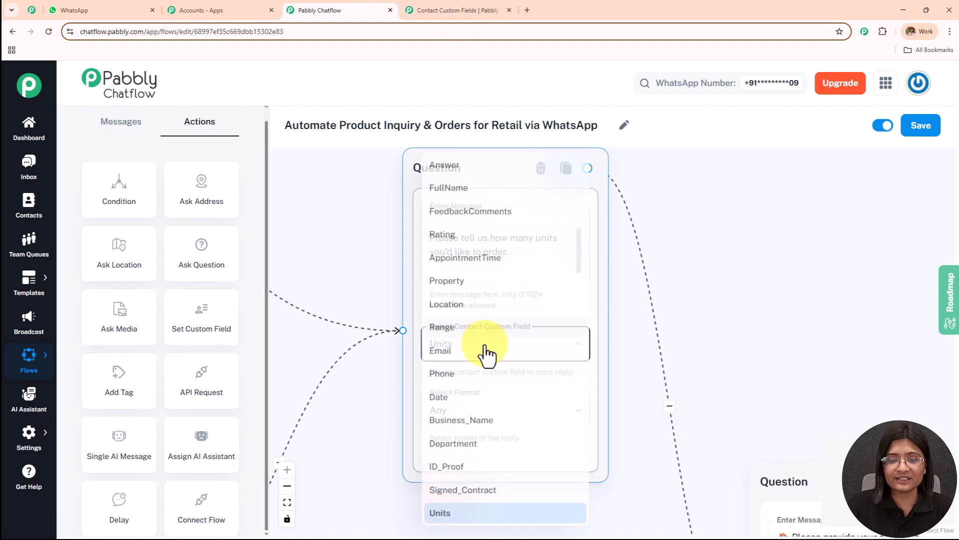
pyautogui.click(654, 273)
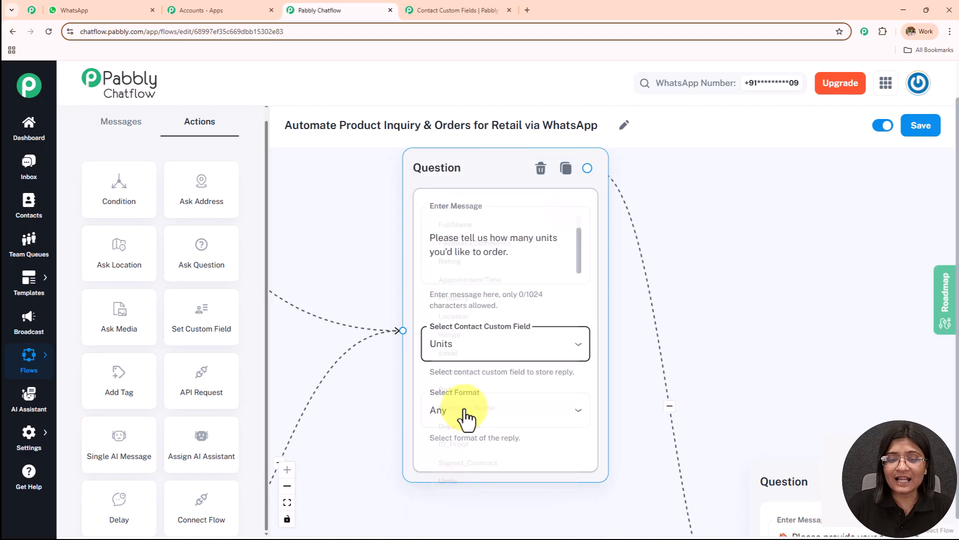
pyautogui.click(468, 418)
pyautogui.click(459, 378)
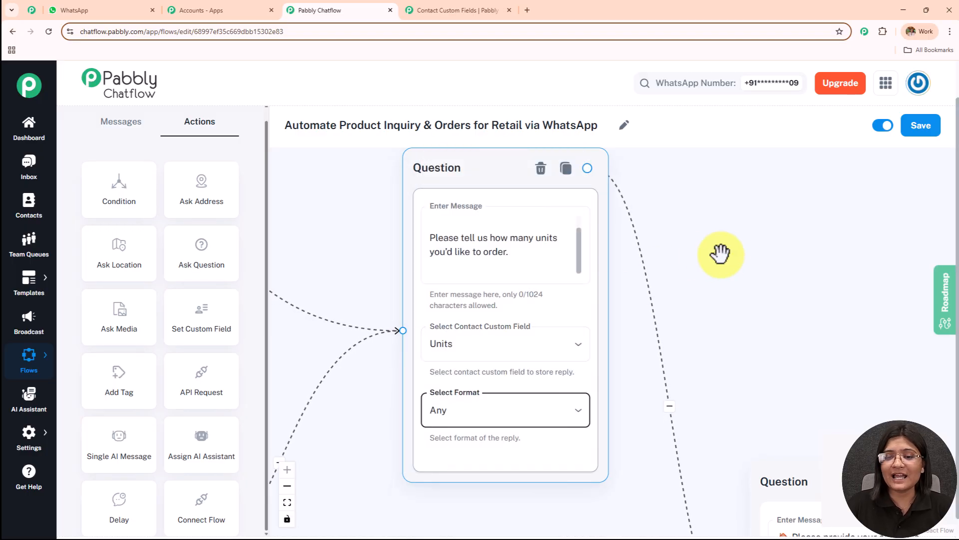
# Examine the delivery address Question, the payment method block with Online and COD, and the payment link block
pyautogui.moveTo(739, 253); pyautogui.dragTo(574, 232)
pyautogui.moveTo(639, 302); pyautogui.dragTo(502, 54)
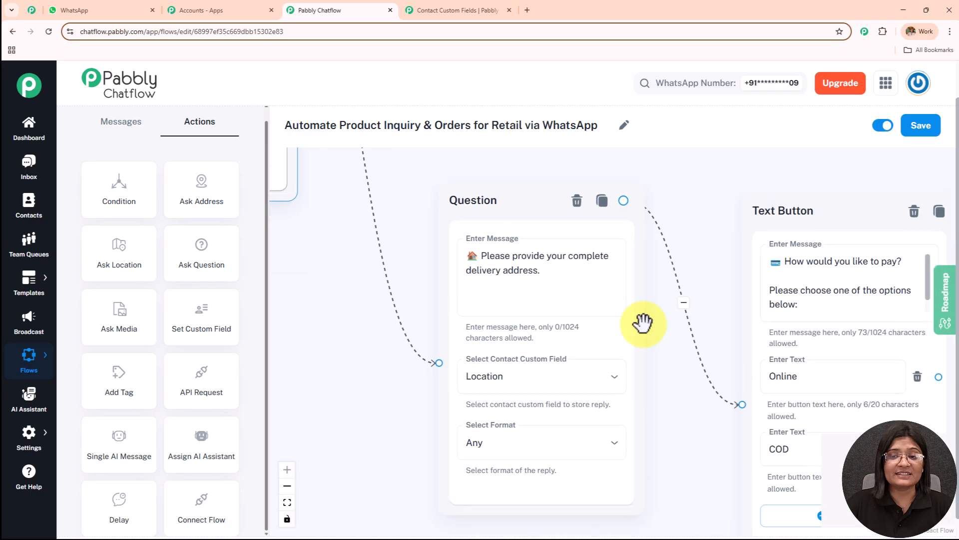
pyautogui.moveTo(665, 392); pyautogui.dragTo(616, 343)
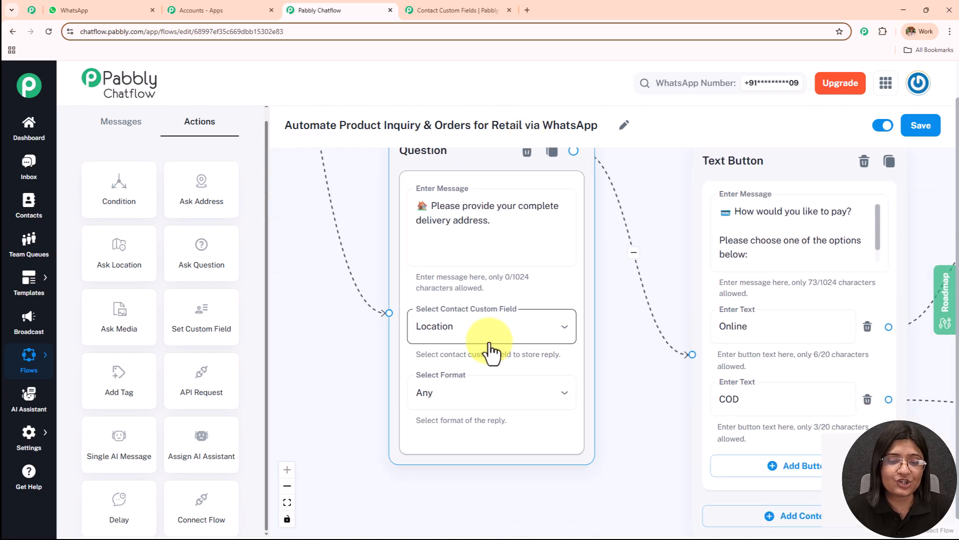
pyautogui.moveTo(647, 387); pyautogui.dragTo(370, 390)
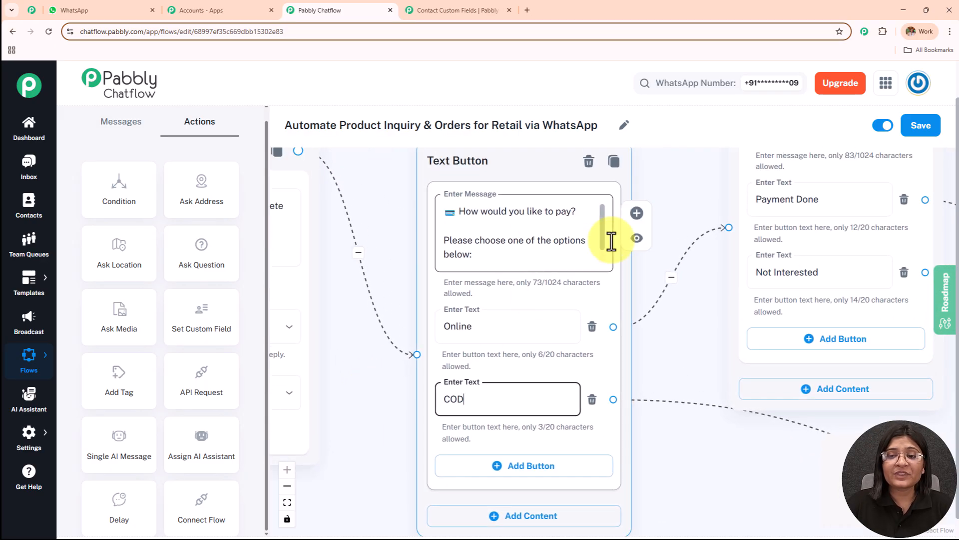
pyautogui.click(608, 261)
pyautogui.scroll(2, 607, 235)
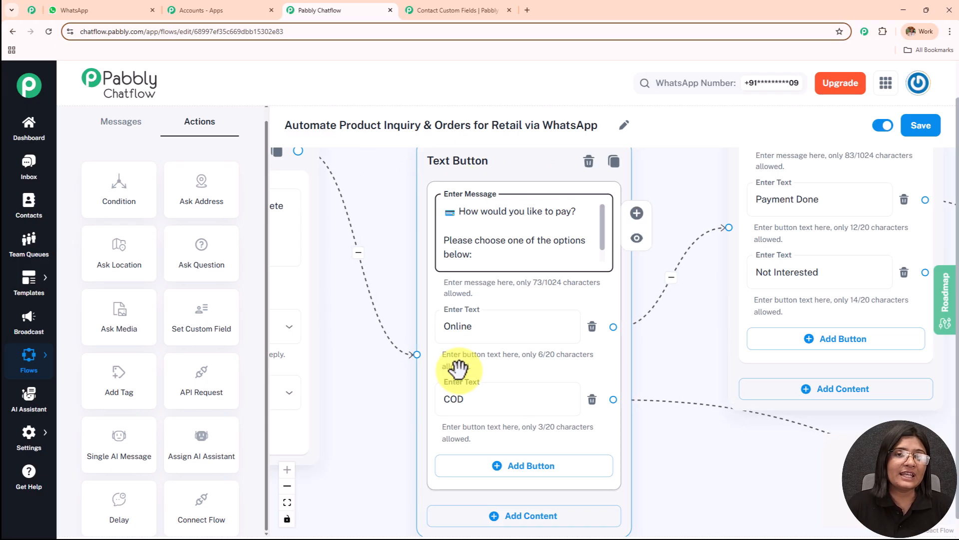
pyautogui.moveTo(700, 295); pyautogui.dragTo(555, 393)
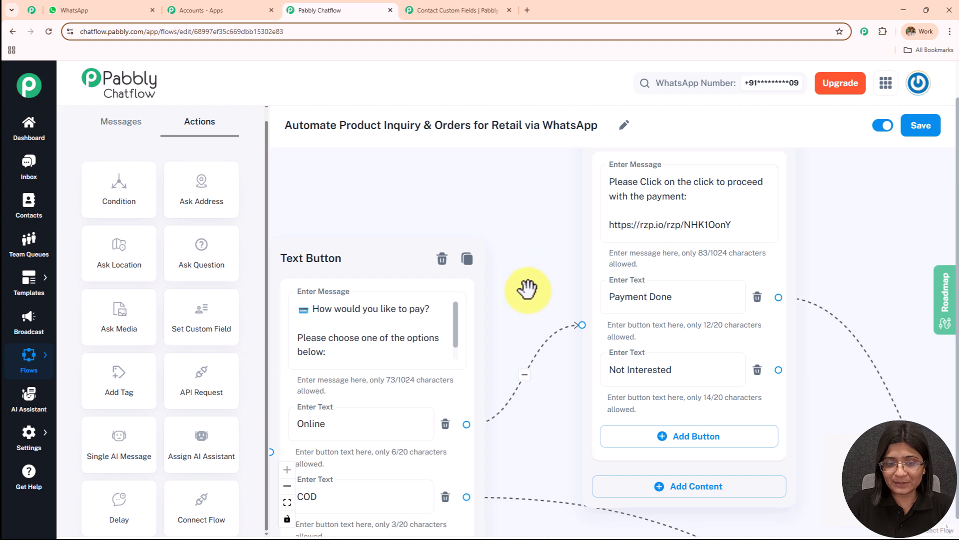
pyautogui.moveTo(527, 285); pyautogui.dragTo(524, 166)
# Read through the order confirmation block's message, including its $Units variable and the tracking link line
pyautogui.moveTo(724, 473); pyautogui.dragTo(328, 328)
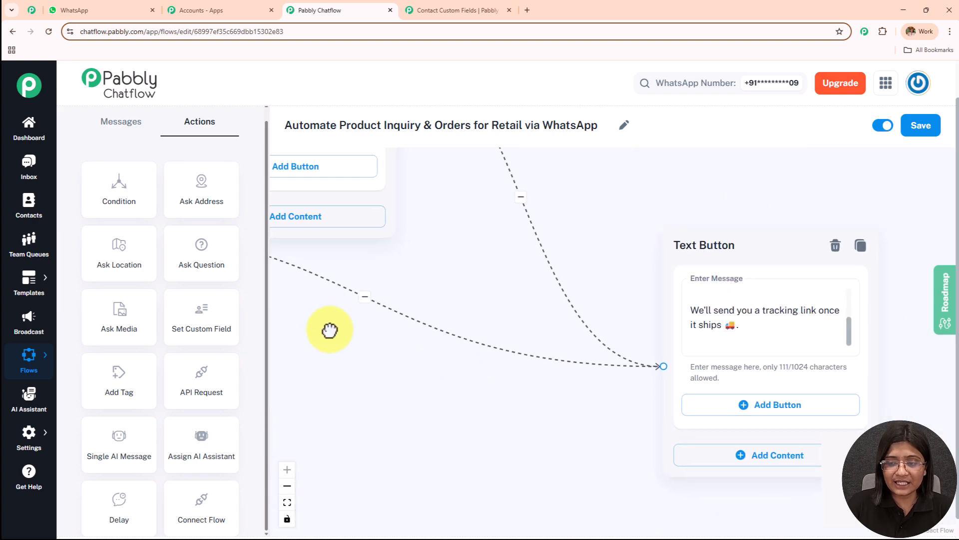
pyautogui.scroll(3, 846, 320)
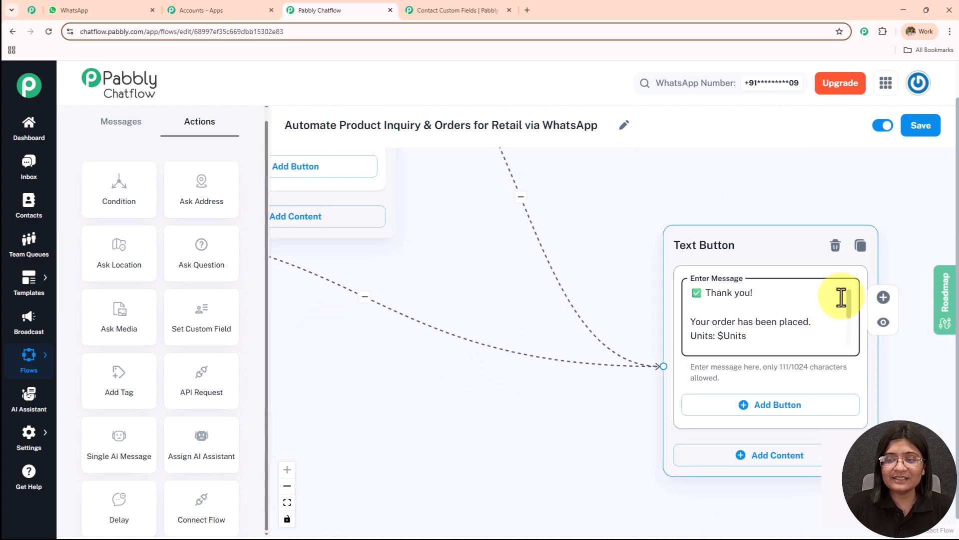
pyautogui.scroll(-3, 844, 315)
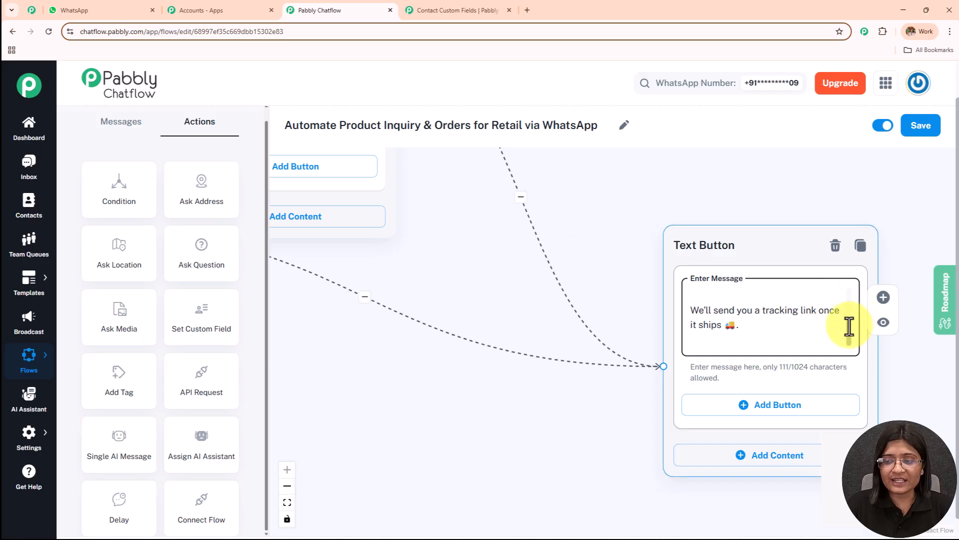
pyautogui.scroll(3, 847, 309)
pyautogui.moveTo(617, 285); pyautogui.dragTo(469, 223)
pyautogui.moveTo(700, 252); pyautogui.dragTo(700, 261)
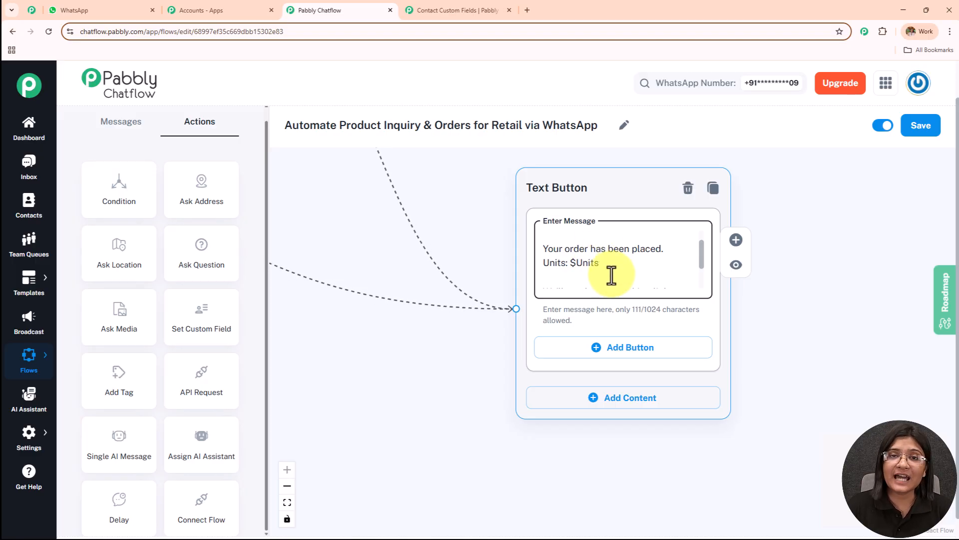
pyautogui.scroll(-5, 475, 208)
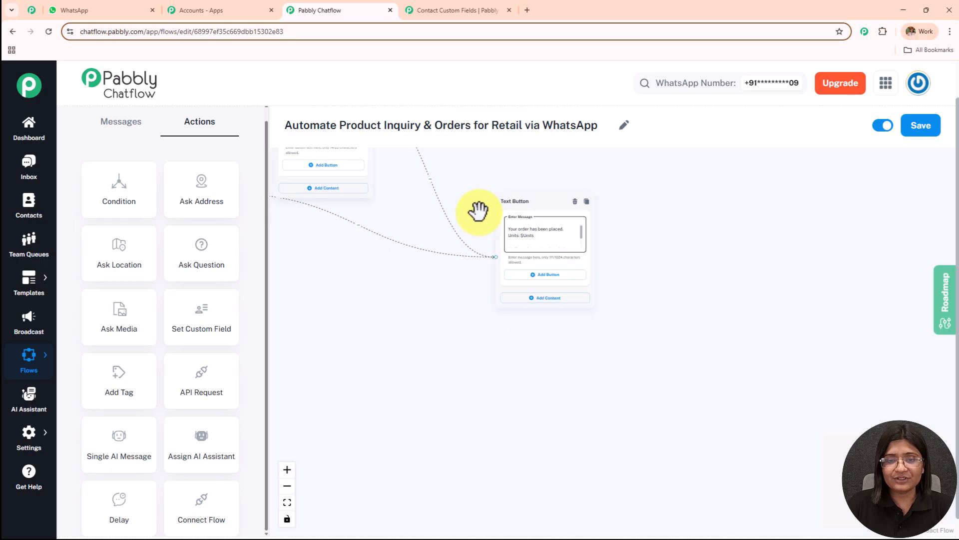
# Review the whole flow from the keyword trigger and welcome block to the payment and order confirmation blocks
pyautogui.scroll(-5, 713, 316)
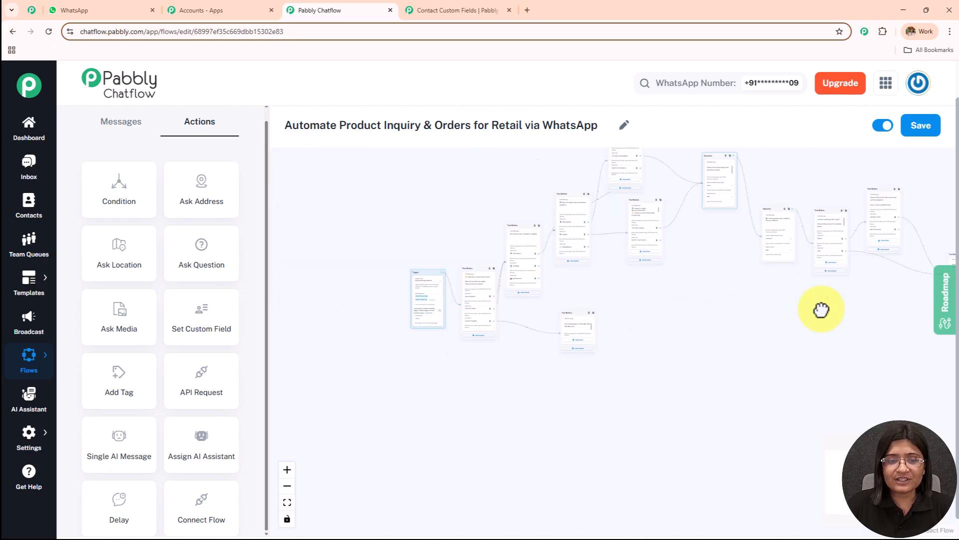
pyautogui.scroll(10, 713, 327)
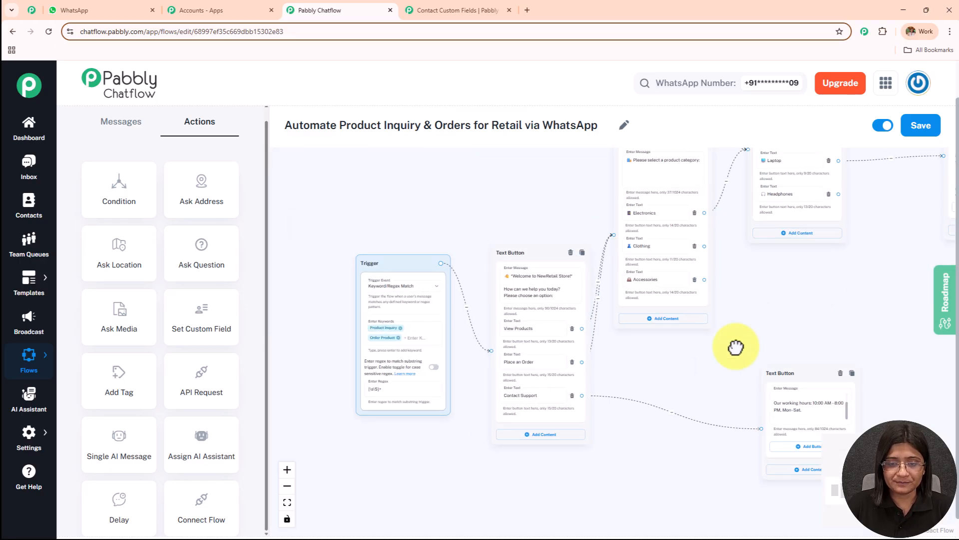
pyautogui.moveTo(703, 364); pyautogui.dragTo(683, 417)
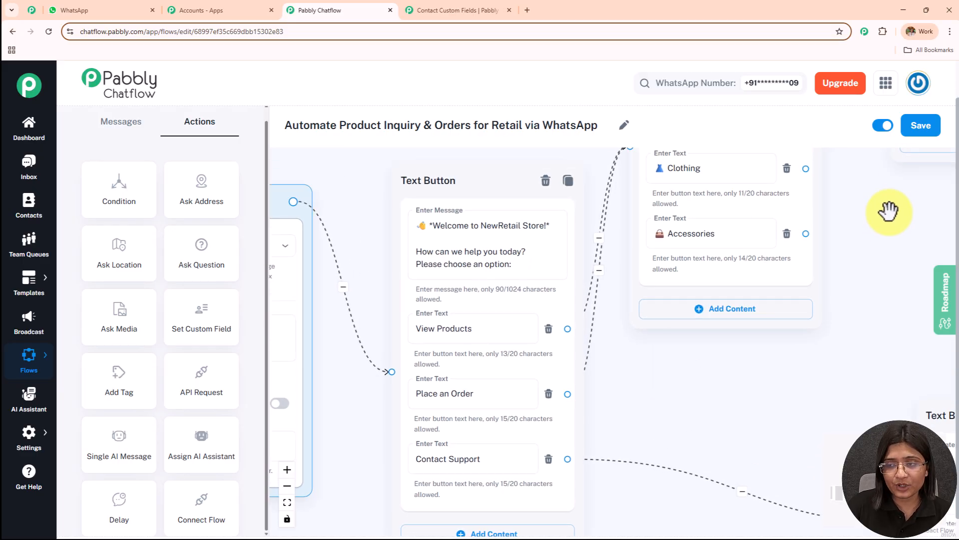
pyautogui.scroll(-2, 888, 216)
pyautogui.scroll(-2, 890, 215)
pyautogui.moveTo(848, 266); pyautogui.dragTo(523, 373)
pyautogui.moveTo(813, 325); pyautogui.dragTo(589, 375)
pyautogui.moveTo(868, 207); pyautogui.dragTo(282, 387)
pyautogui.moveTo(608, 298); pyautogui.dragTo(492, 262)
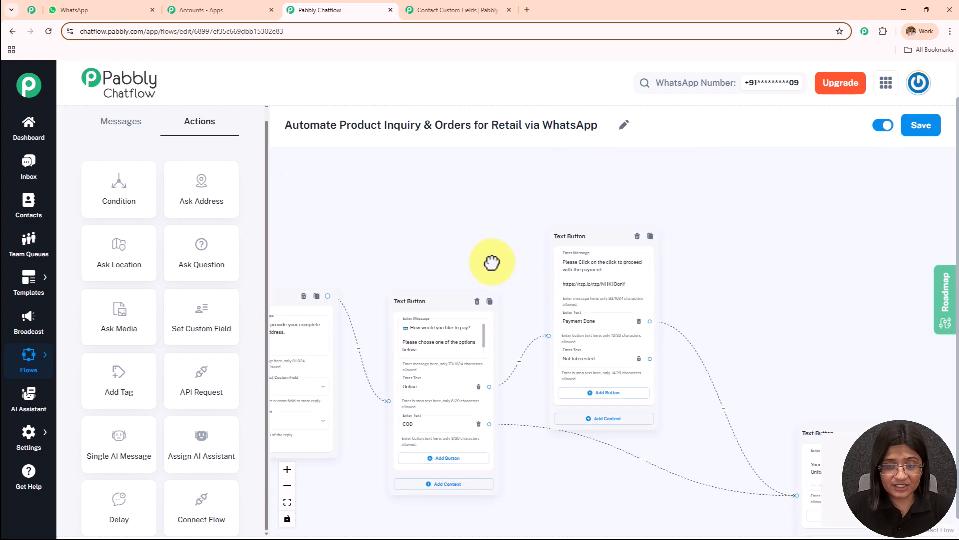
pyautogui.moveTo(743, 299); pyautogui.dragTo(885, 192)
pyautogui.scroll(-5, 680, 245)
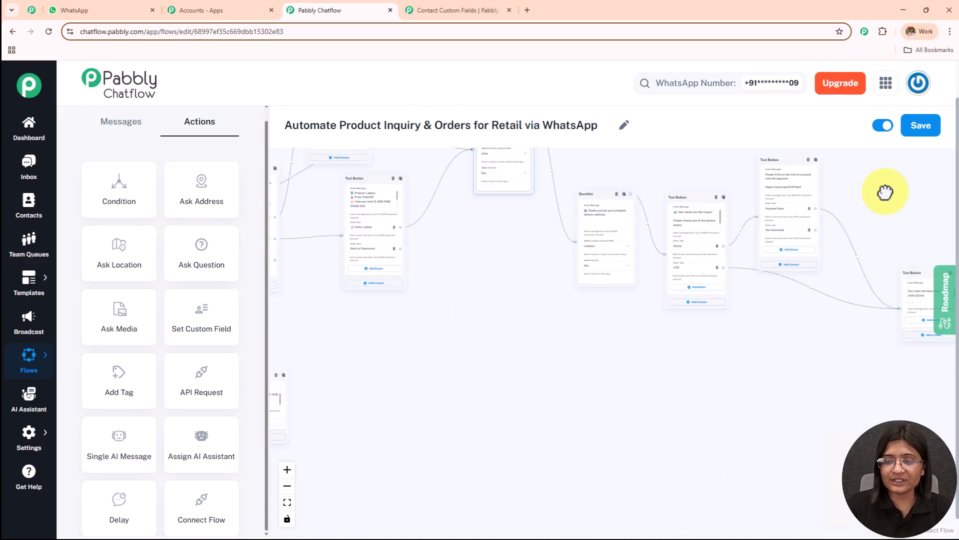
pyautogui.moveTo(506, 337); pyautogui.dragTo(805, 260)
pyautogui.moveTo(700, 301); pyautogui.dragTo(829, 303)
# Examine the message with the working hours in the Text Button block linked to Contact Support
pyautogui.scroll(2, 826, 308)
pyautogui.scroll(2, 826, 307)
pyautogui.moveTo(517, 259); pyautogui.dragTo(737, 247)
pyautogui.scroll(1, 737, 247)
pyautogui.scroll(2, 737, 247)
pyautogui.moveTo(732, 290); pyautogui.dragTo(469, 207)
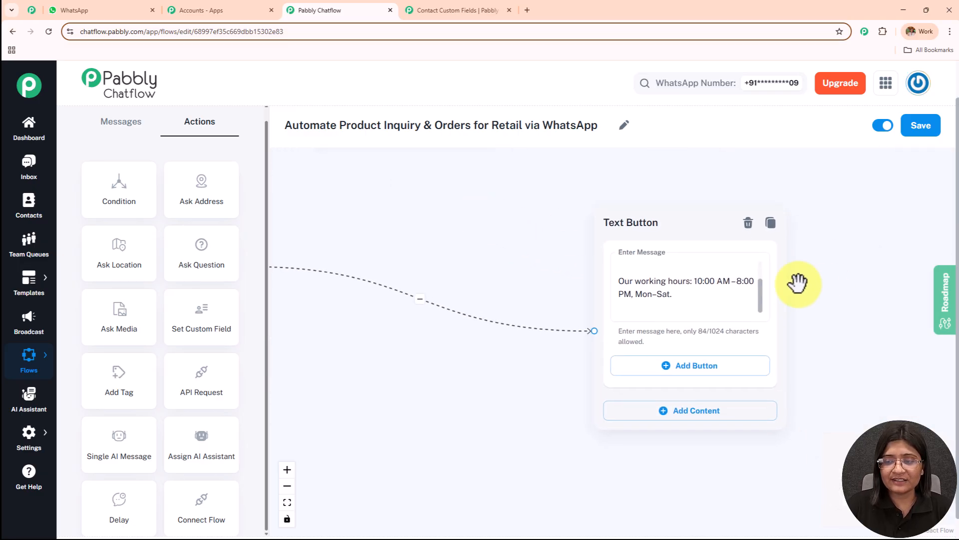
pyautogui.moveTo(759, 294); pyautogui.dragTo(757, 264)
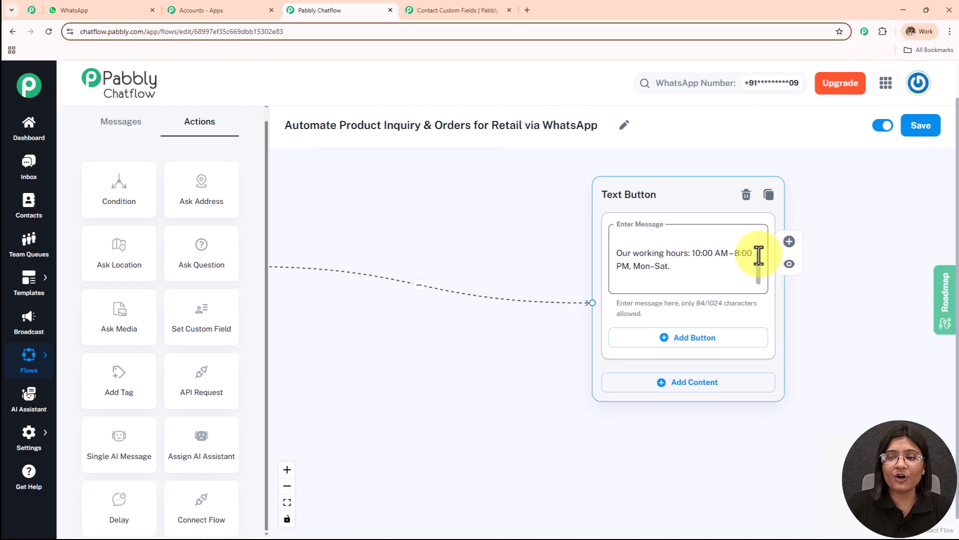
pyautogui.scroll(2, 756, 243)
pyautogui.scroll(-2, 763, 260)
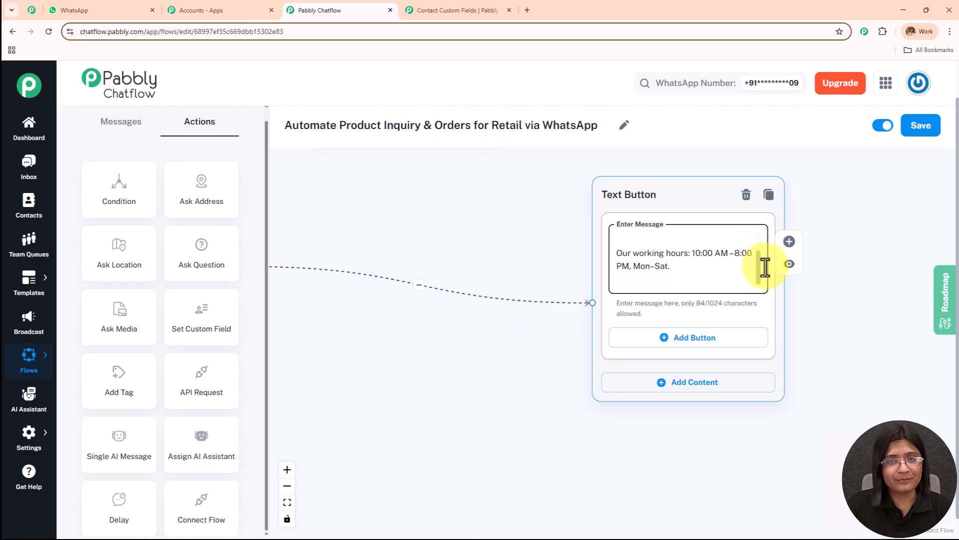
pyautogui.scroll(-2, 497, 196)
# Switch the flow to inactive and back to active, and save it
pyautogui.moveTo(496, 196); pyautogui.dragTo(614, 350)
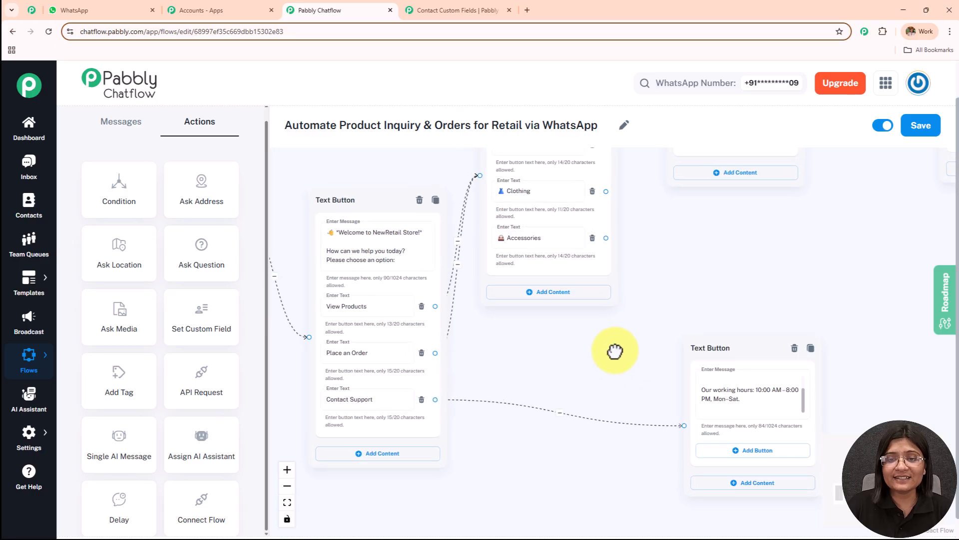
pyautogui.moveTo(681, 281); pyautogui.dragTo(589, 380)
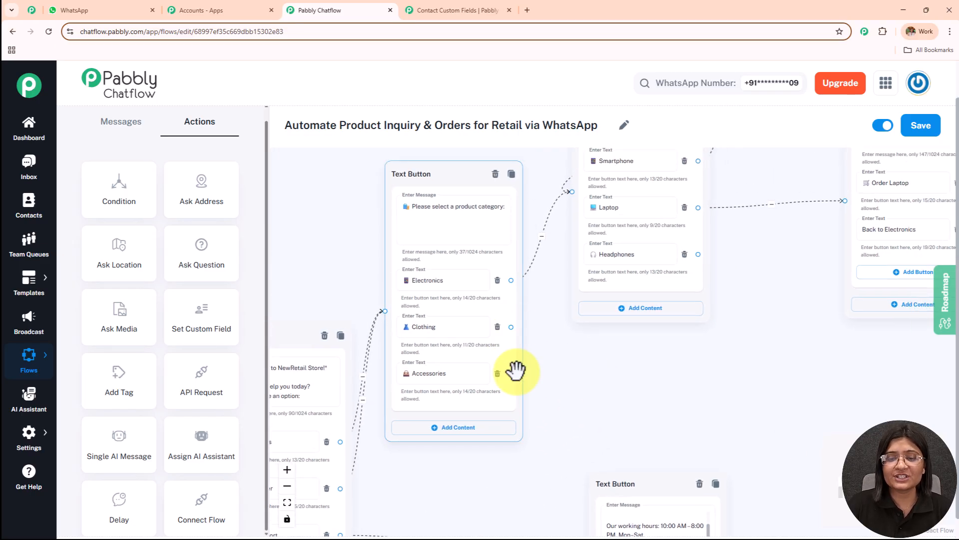
pyautogui.moveTo(679, 411); pyautogui.dragTo(571, 491)
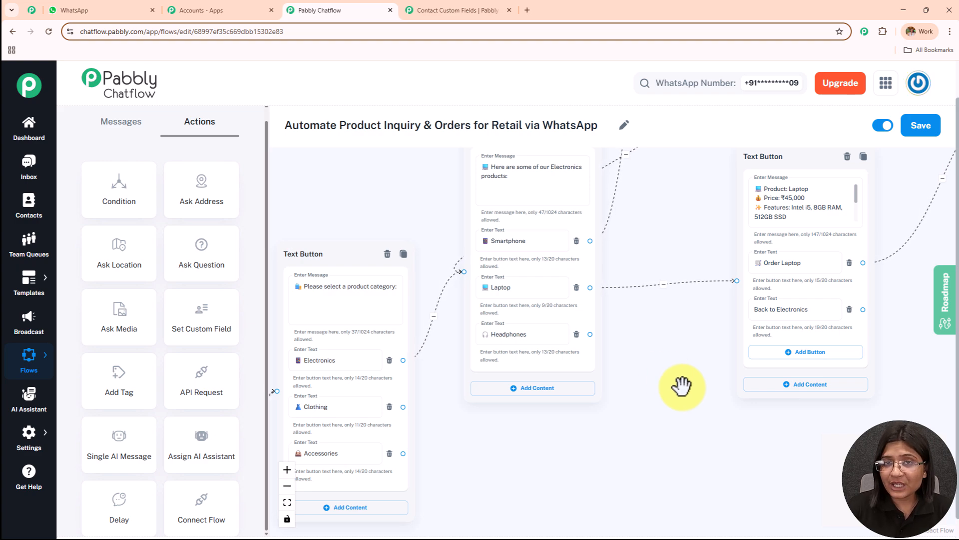
pyautogui.click(885, 127)
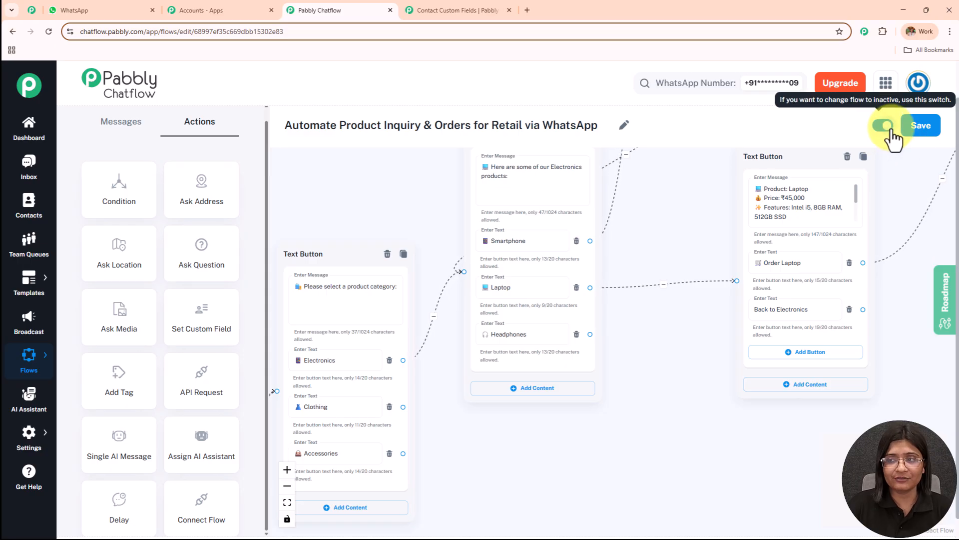
pyautogui.click(891, 131)
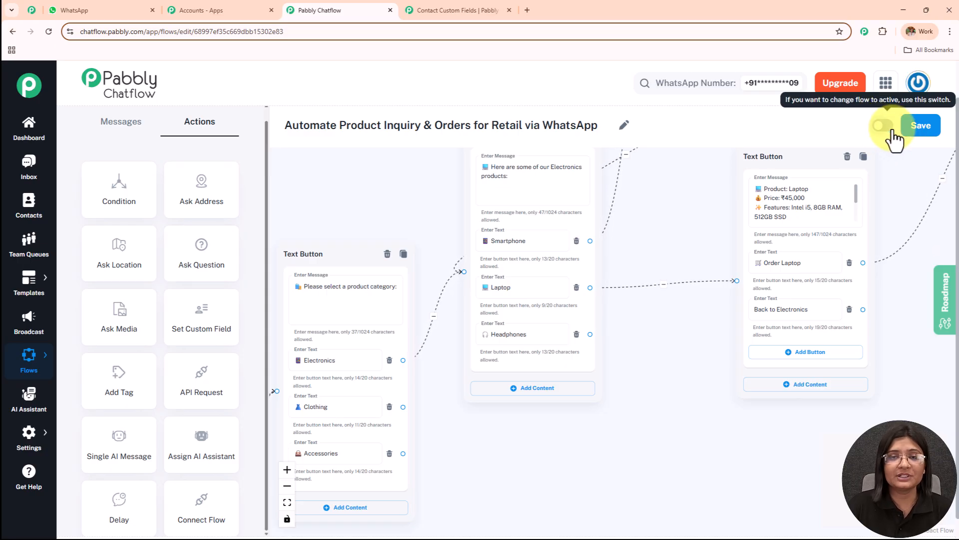
pyautogui.click(921, 127)
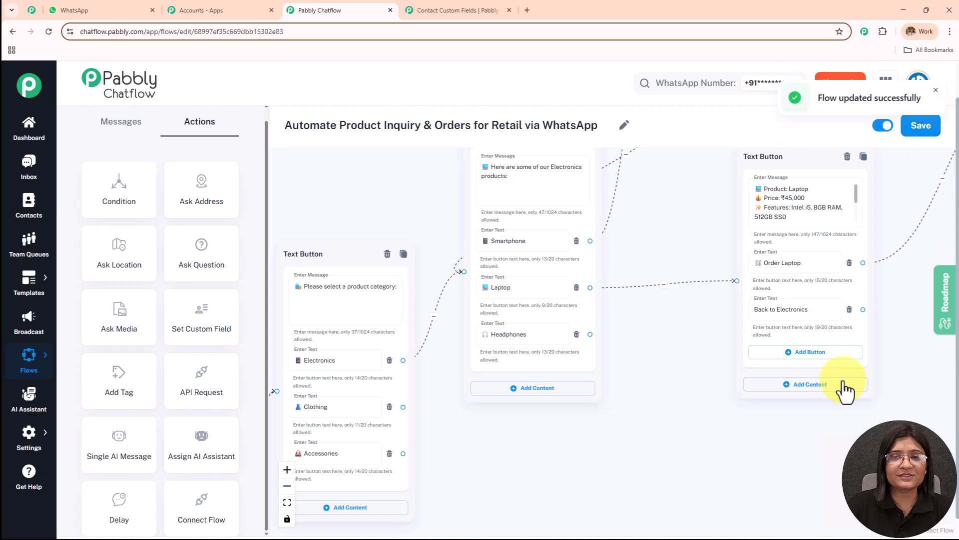
# Switch to WhatsApp Web and send "Hey, I want to see electronic products" to the Pabbly Chatflow Number chat
pyautogui.scroll(-5, 698, 408)
pyautogui.scroll(-5, 698, 411)
pyautogui.scroll(3, 627, 360)
pyautogui.moveTo(601, 314); pyautogui.dragTo(615, 377)
pyautogui.click(141, 14)
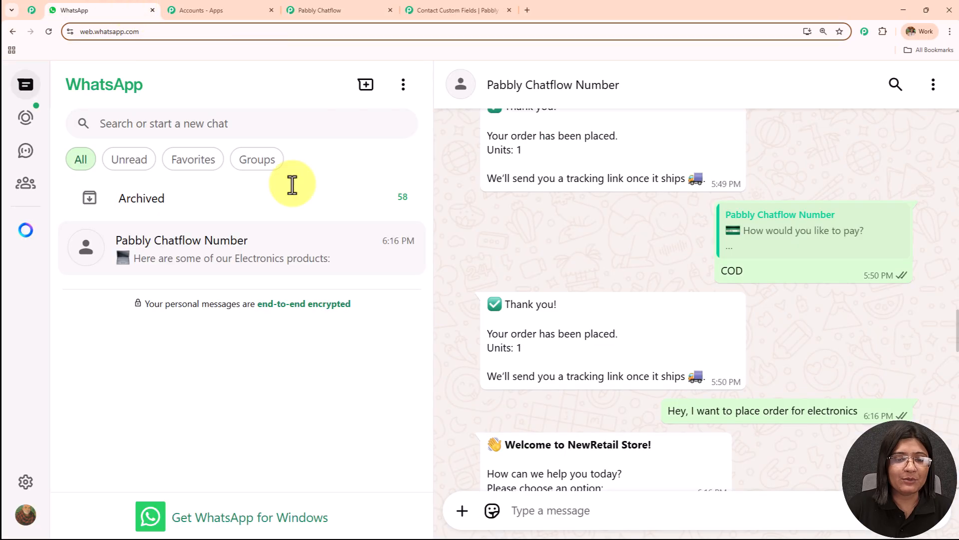
pyautogui.click(568, 505)
pyautogui.write('Hey, I want to see your')
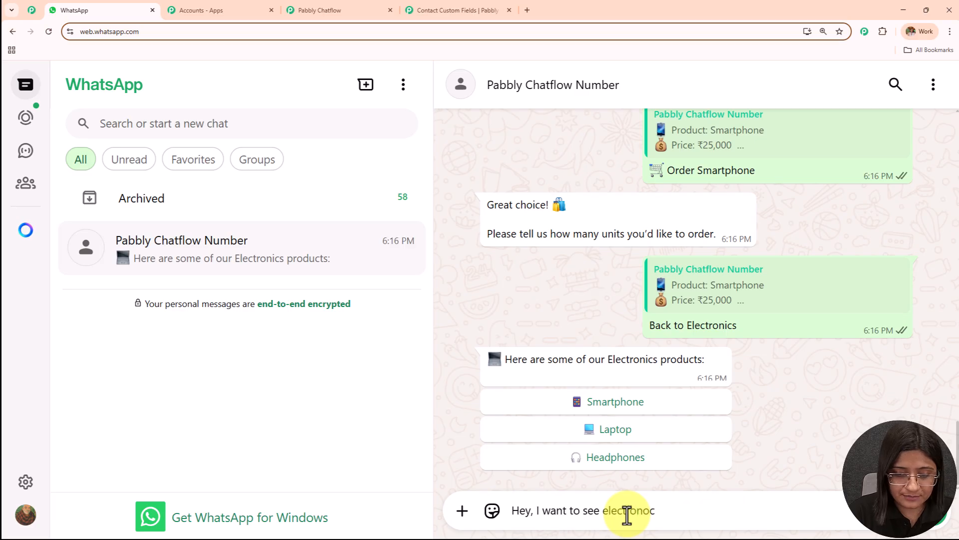
pyautogui.write('ts')
pyautogui.press('Return')
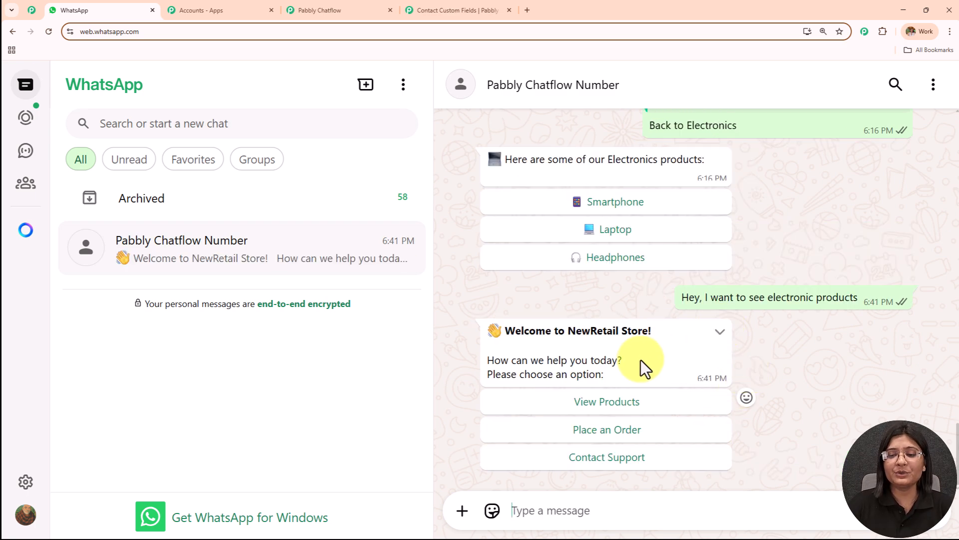
# Test the chatbot's replies by choosing View Products, Electronics, Smartphone, Order Smartphone and Back to Electronics
pyautogui.click(617, 407)
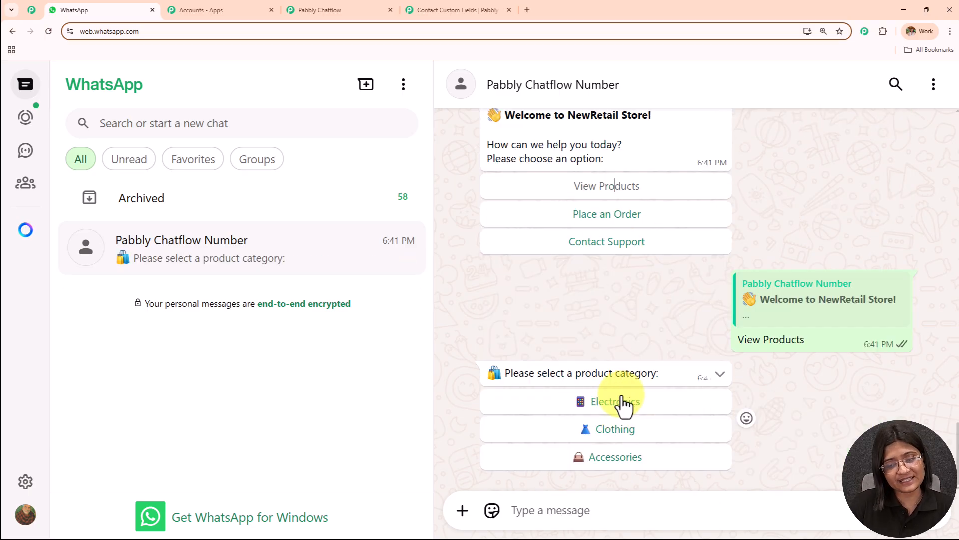
pyautogui.click(618, 403)
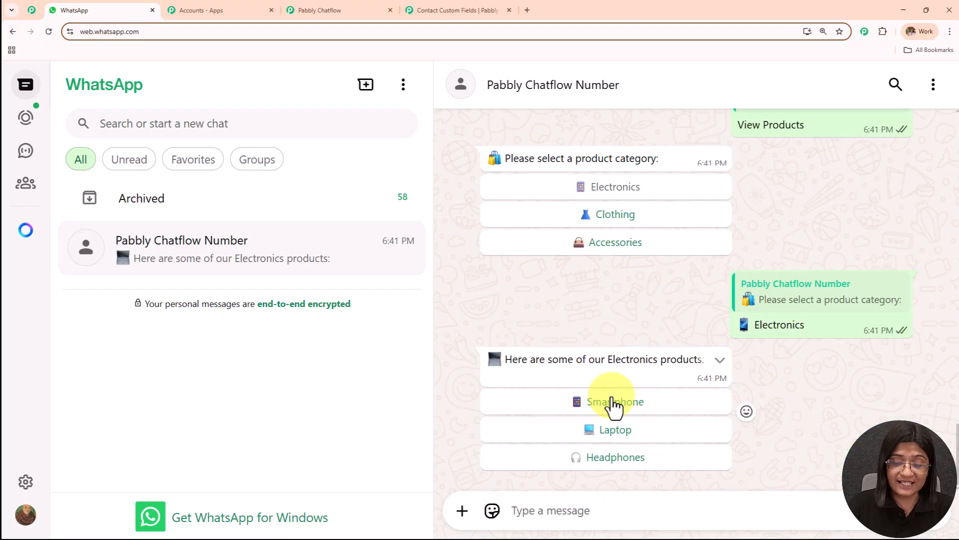
pyautogui.click(614, 405)
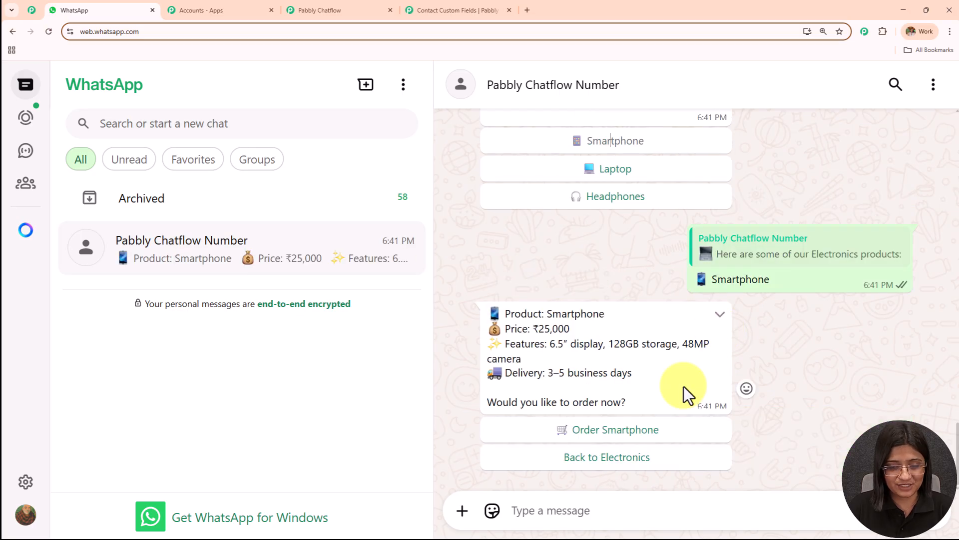
pyautogui.click(570, 434)
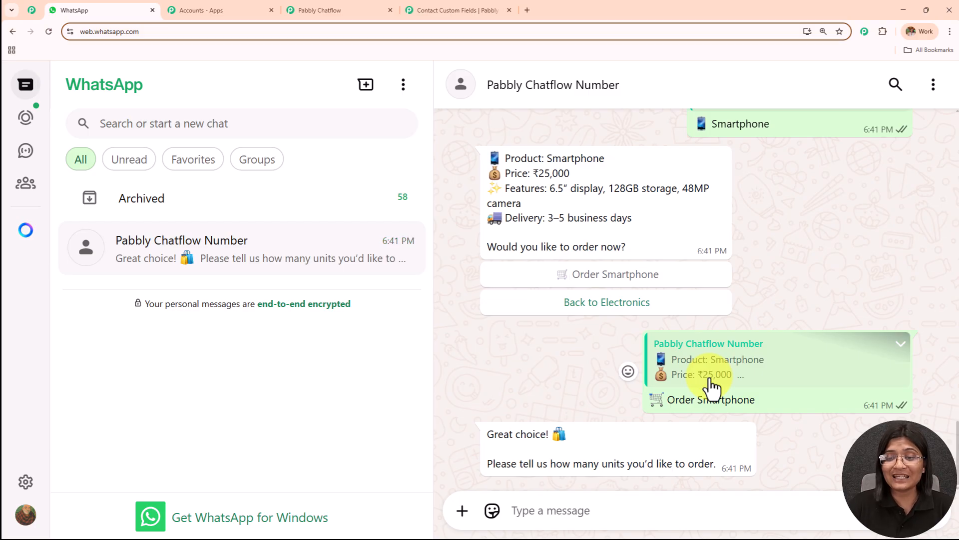
pyautogui.click(594, 306)
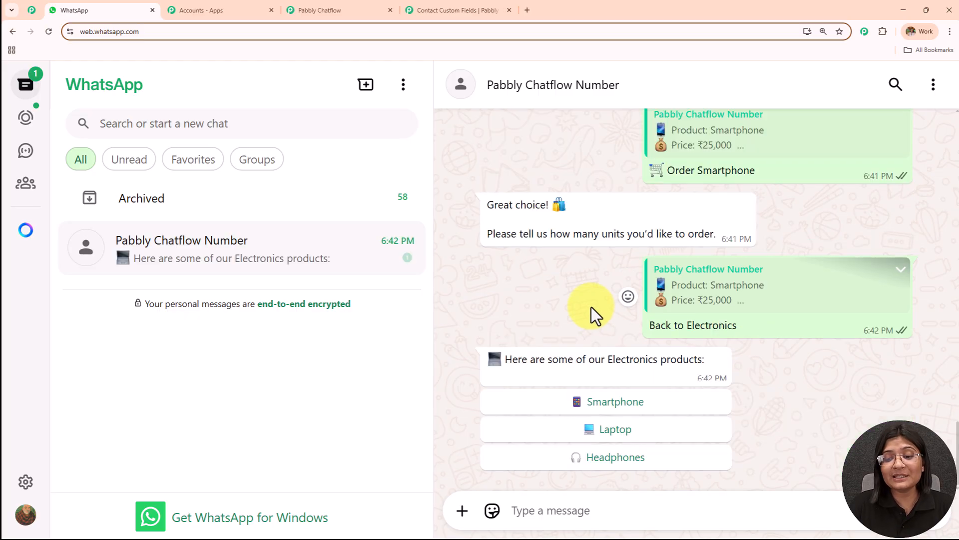
# Switch to Pabbly Chatflow and examine how the Electronics products block connects to the Smartphone and Laptop blocks
pyautogui.scroll(8, 592, 307)
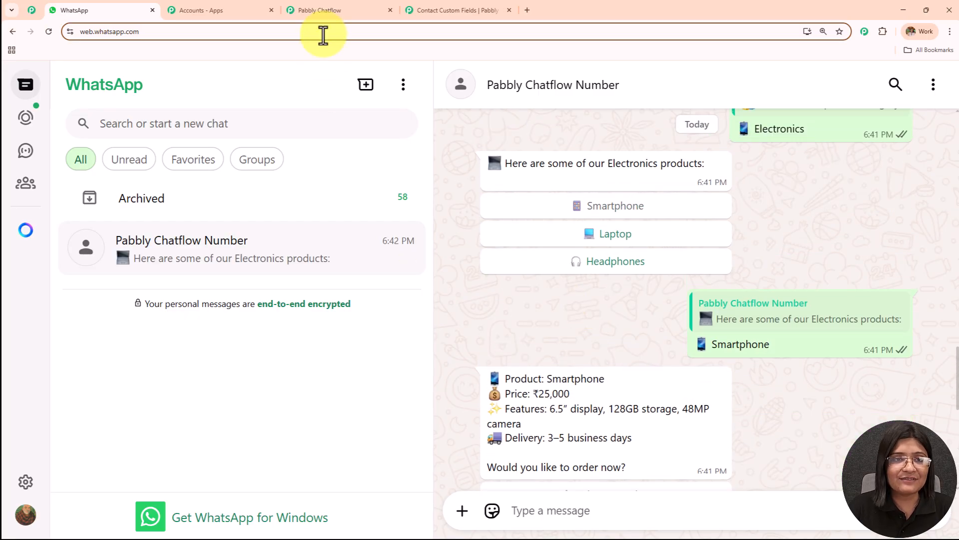
pyautogui.click(332, 14)
pyautogui.scroll(2, 693, 306)
pyautogui.scroll(4, 649, 282)
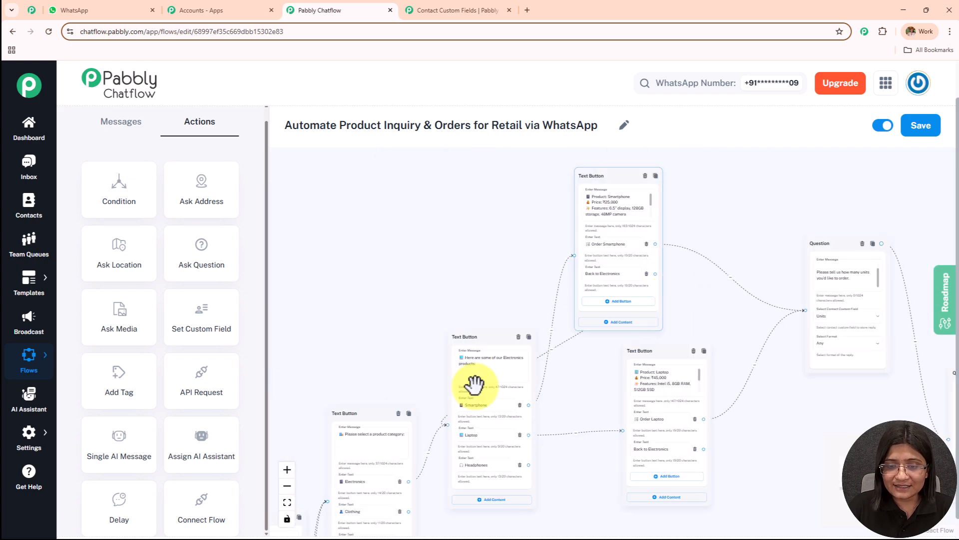
pyautogui.scroll(3, 625, 337)
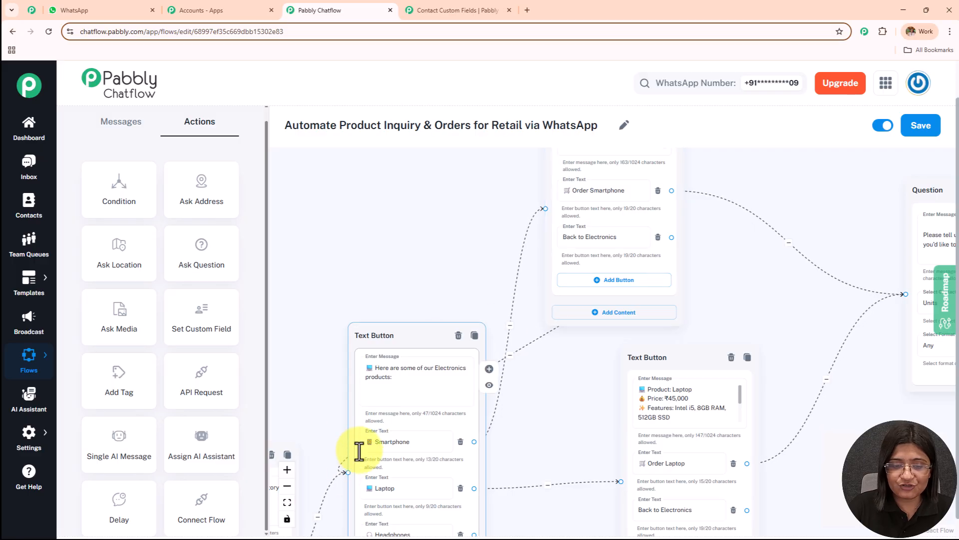
pyautogui.moveTo(421, 220); pyautogui.dragTo(483, 353)
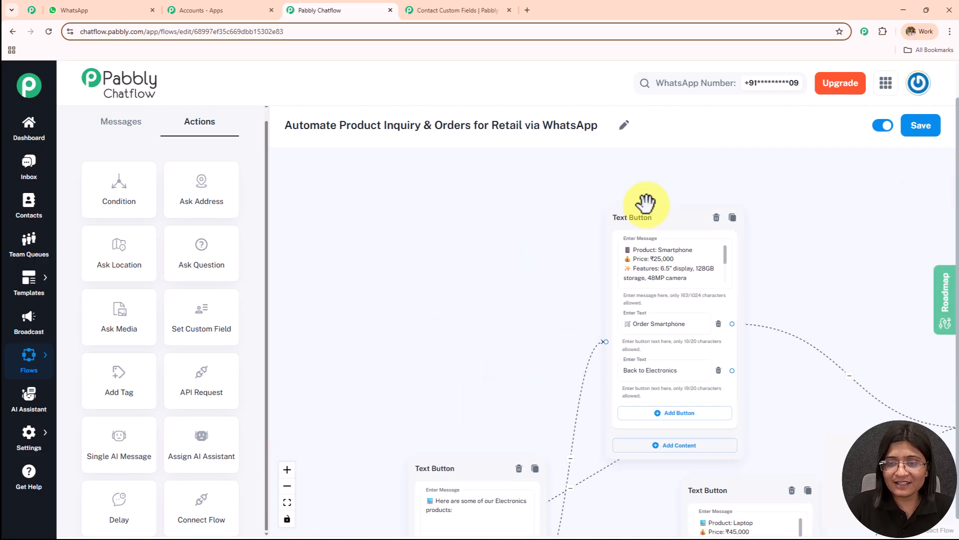
pyautogui.moveTo(535, 306); pyautogui.dragTo(523, 154)
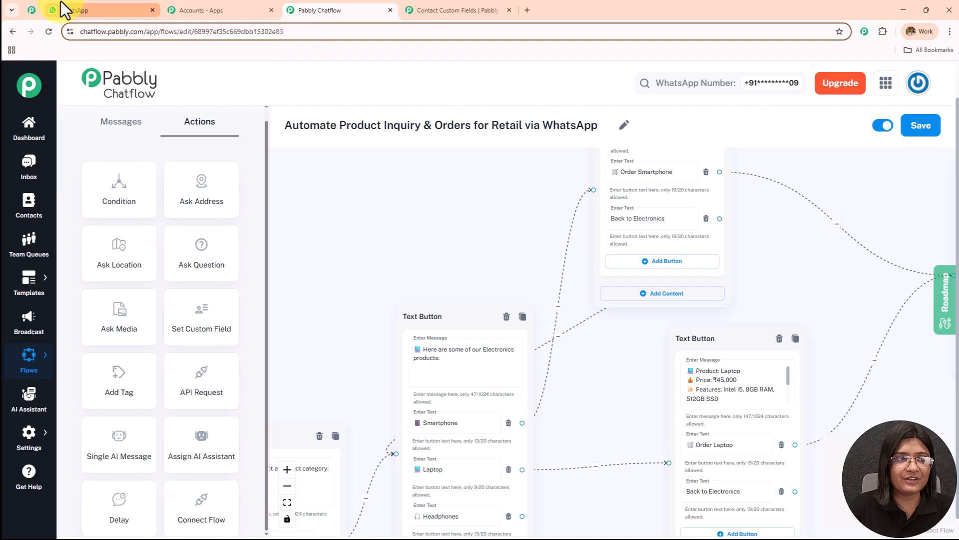
# Switch to WhatsApp Web and read back through the chatbot conversation from the latest reply to the earlier messages
pyautogui.click(63, 9)
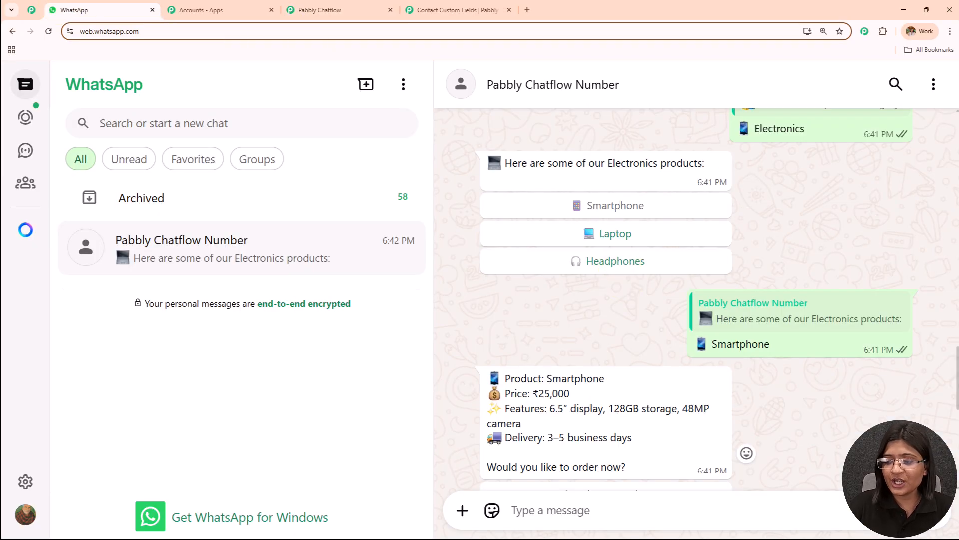
pyautogui.scroll(-5, 750, 350)
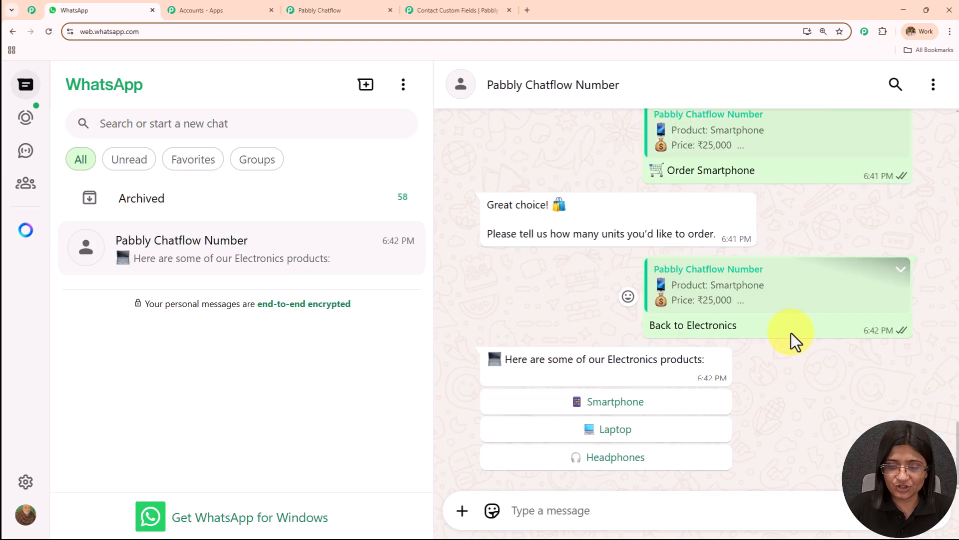
pyautogui.scroll(10, 791, 329)
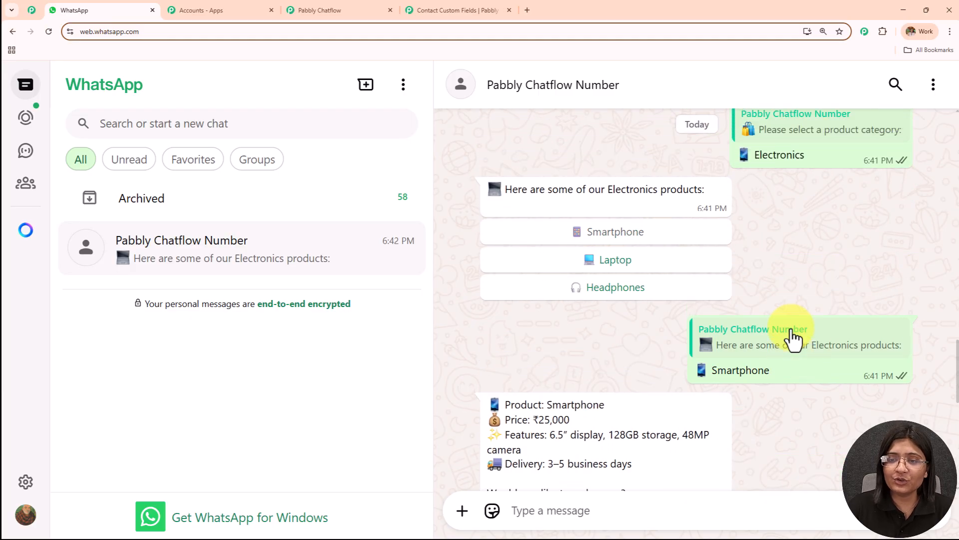
pyautogui.scroll(10, 789, 330)
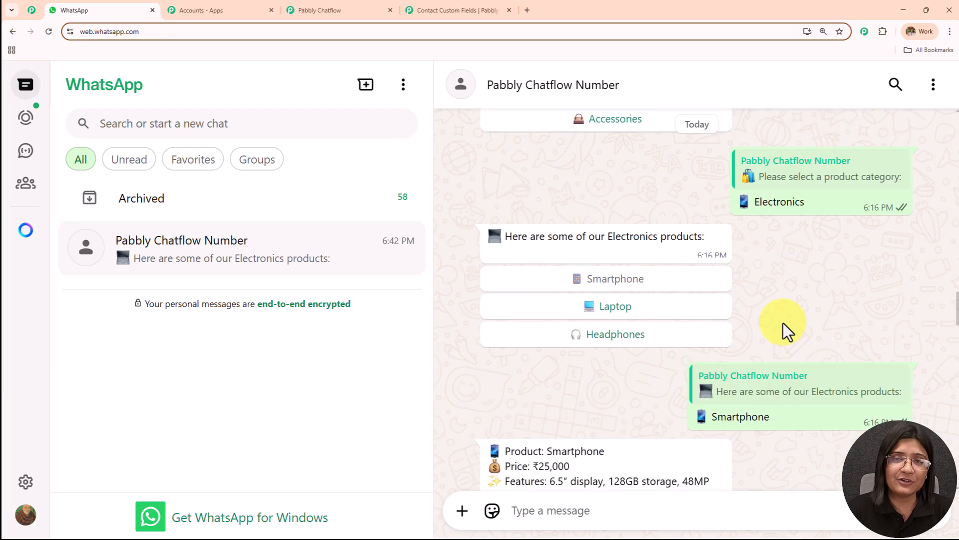
pyautogui.scroll(4, 784, 322)
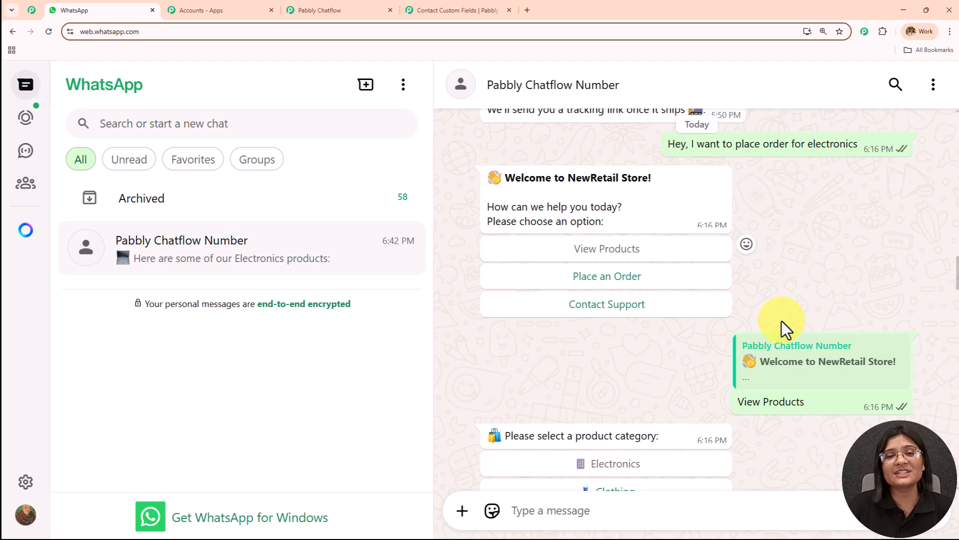
pyautogui.scroll(7, 782, 321)
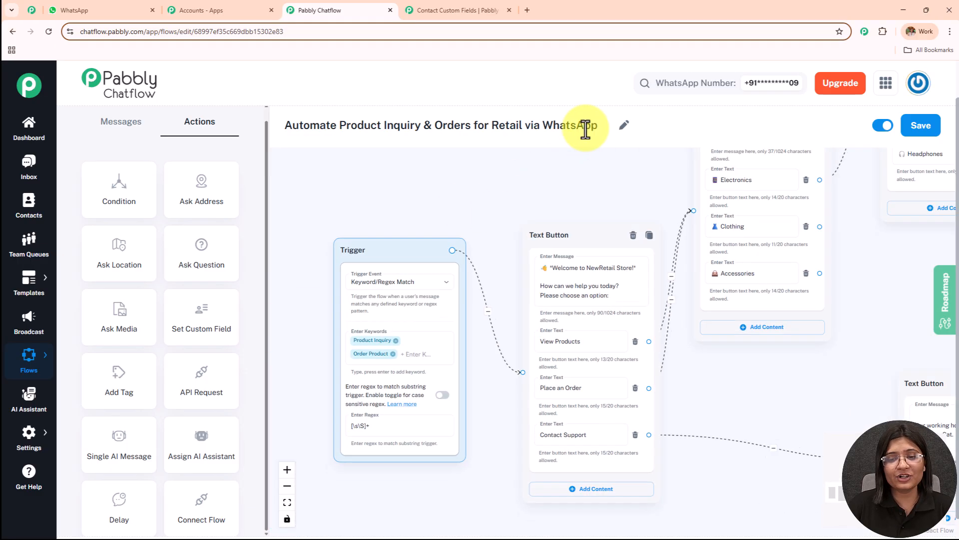
# Look over the flow in Pabbly Chatflow from the trigger through the product blocks to the delivery address and payment blocks
pyautogui.scroll(-5, 625, 199)
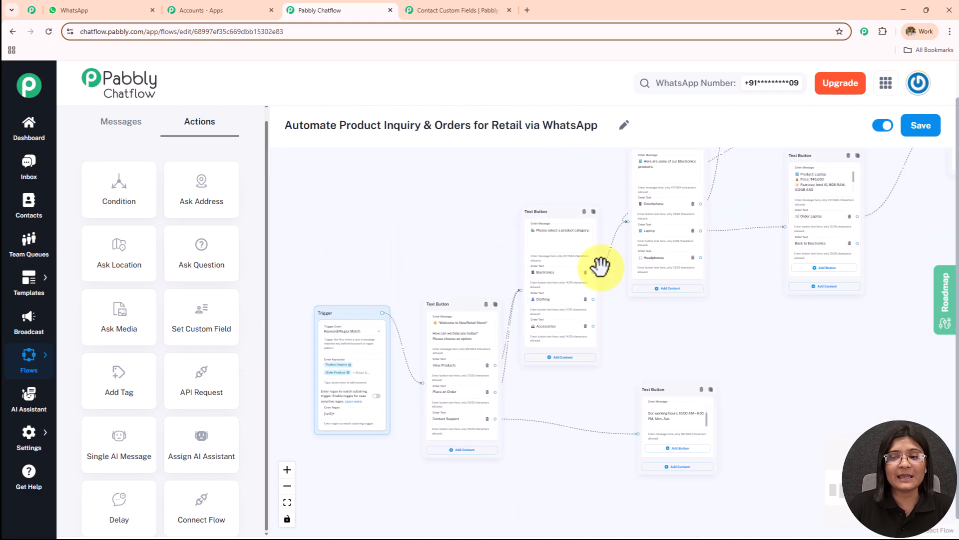
pyautogui.moveTo(765, 280); pyautogui.dragTo(627, 390)
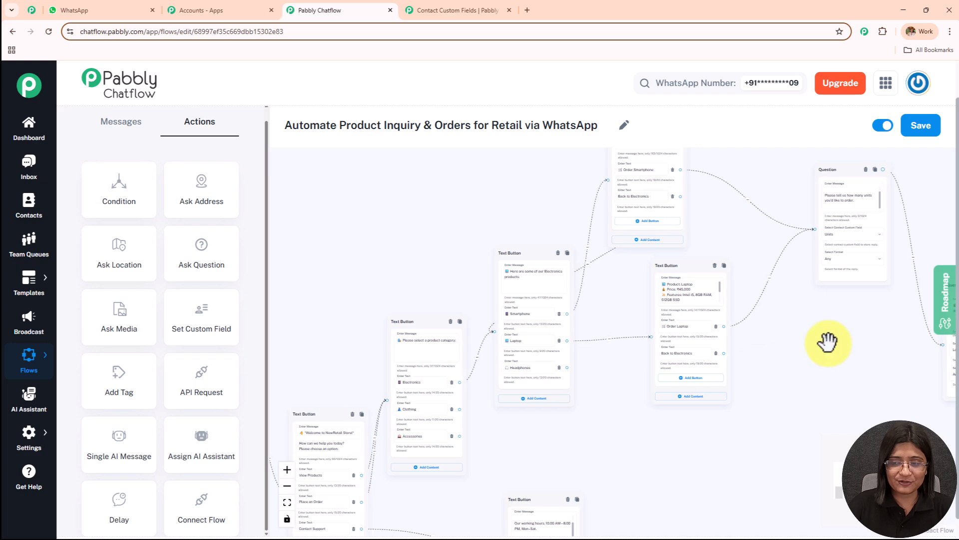
pyautogui.moveTo(828, 343); pyautogui.dragTo(622, 416)
pyautogui.moveTo(814, 280); pyautogui.dragTo(707, 230)
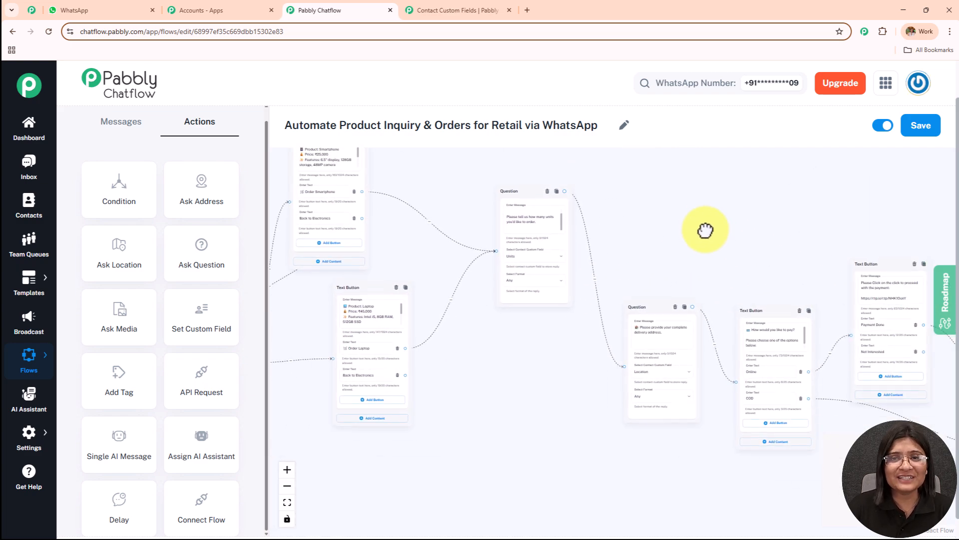